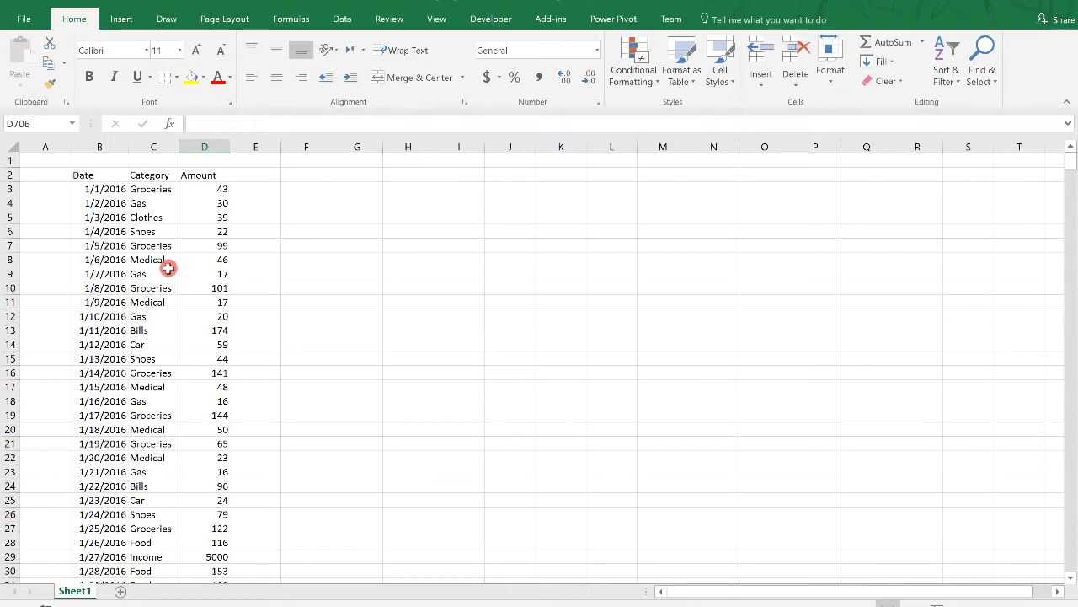
# Format the data range B2:D702 as a table with headers, using a light blue banded style with gridlines.
pyautogui.click(140, 234)
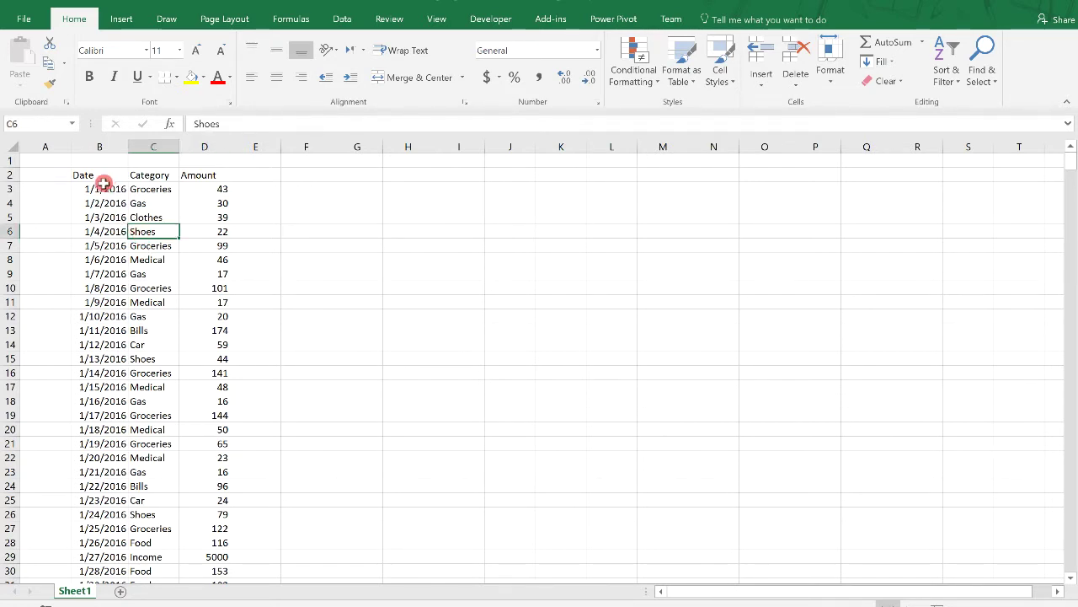
pyautogui.click(210, 192)
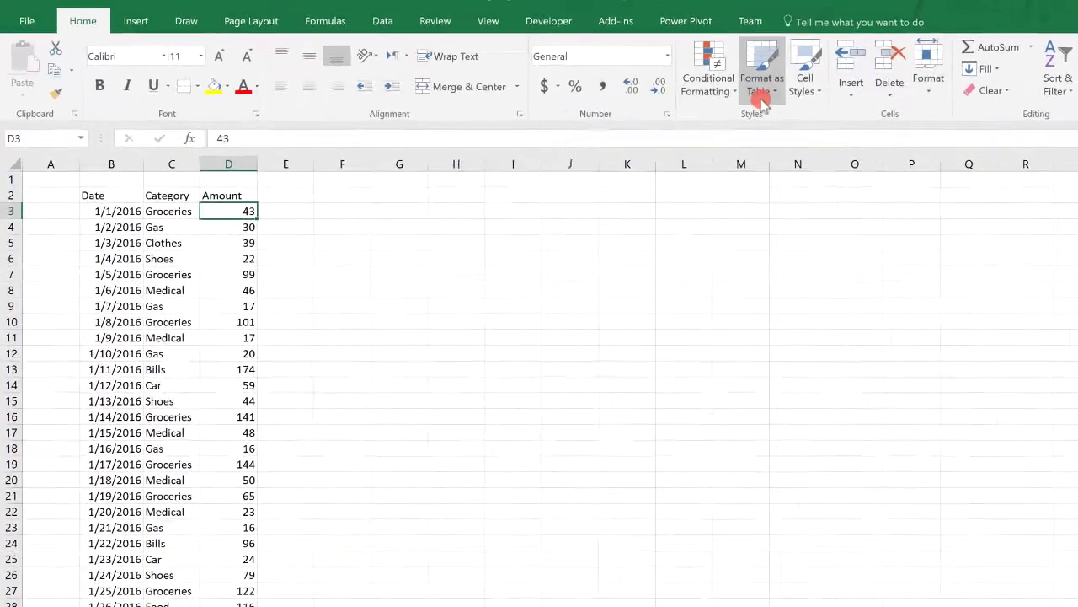
pyautogui.click(843, 93)
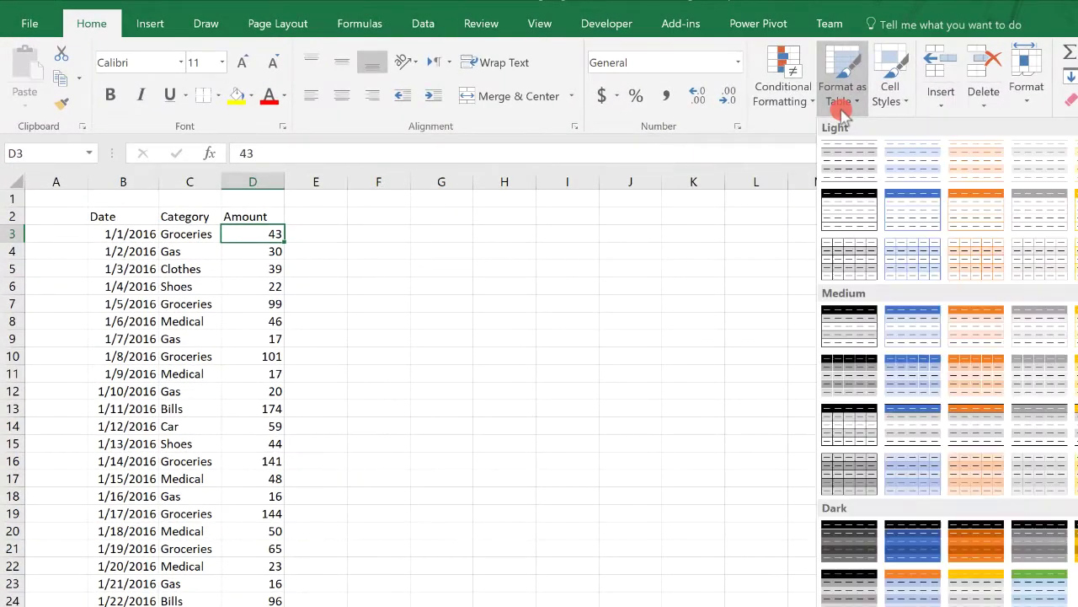
pyautogui.click(893, 264)
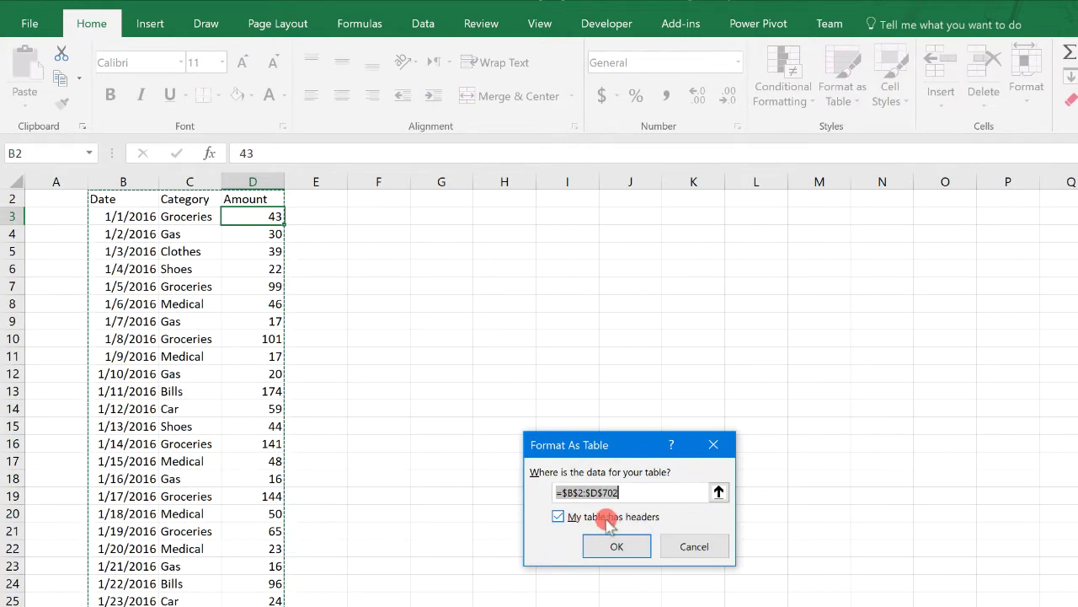
pyautogui.click(594, 542)
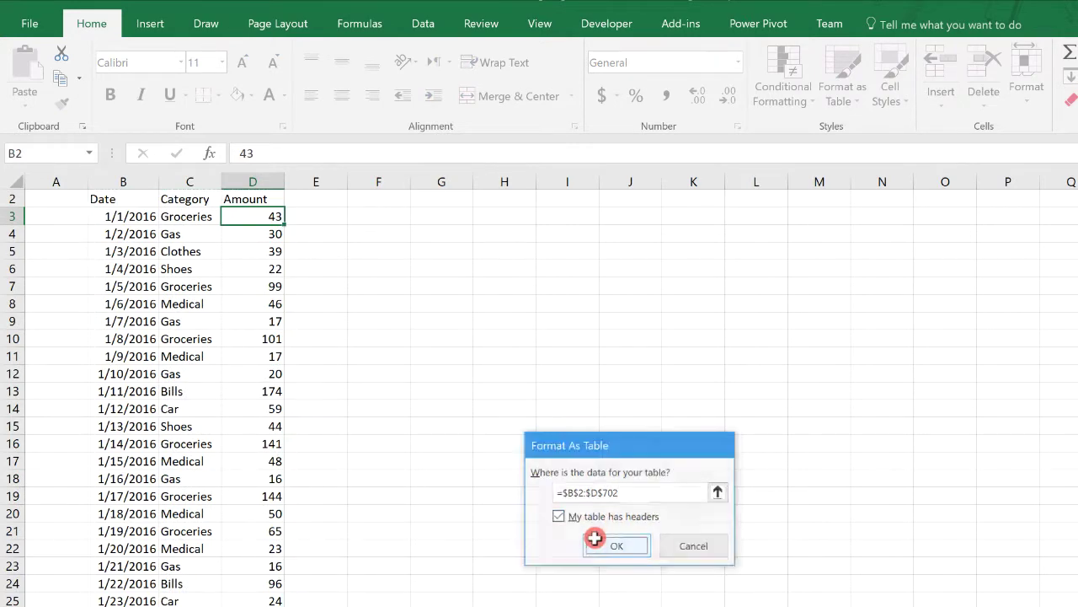
pyautogui.scroll(1, 208, 352)
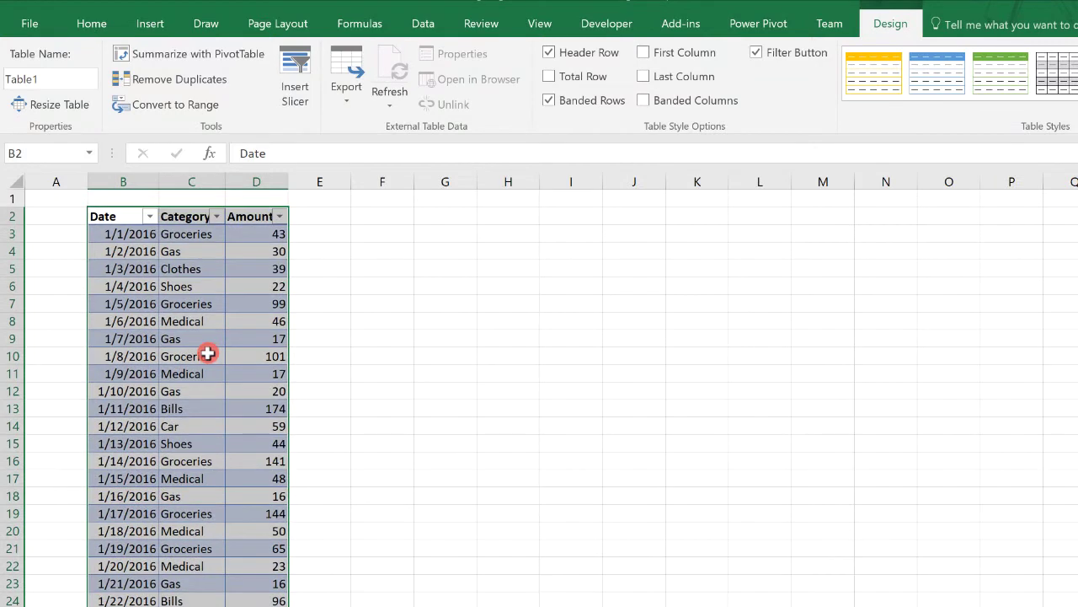
# Rename the table as Expenses.
pyautogui.click(59, 75)
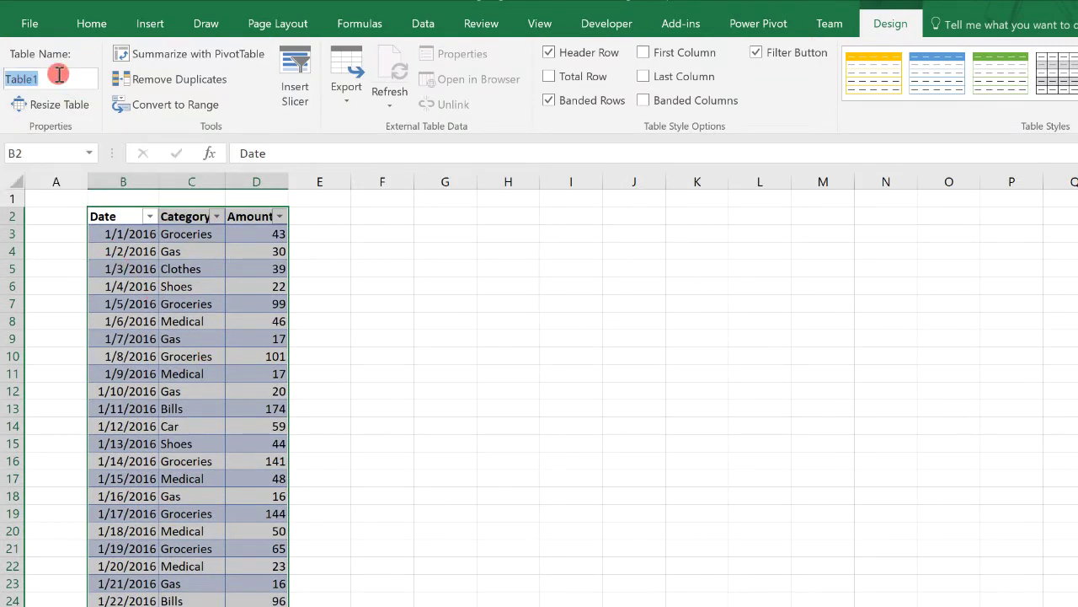
pyautogui.write('Expenses')
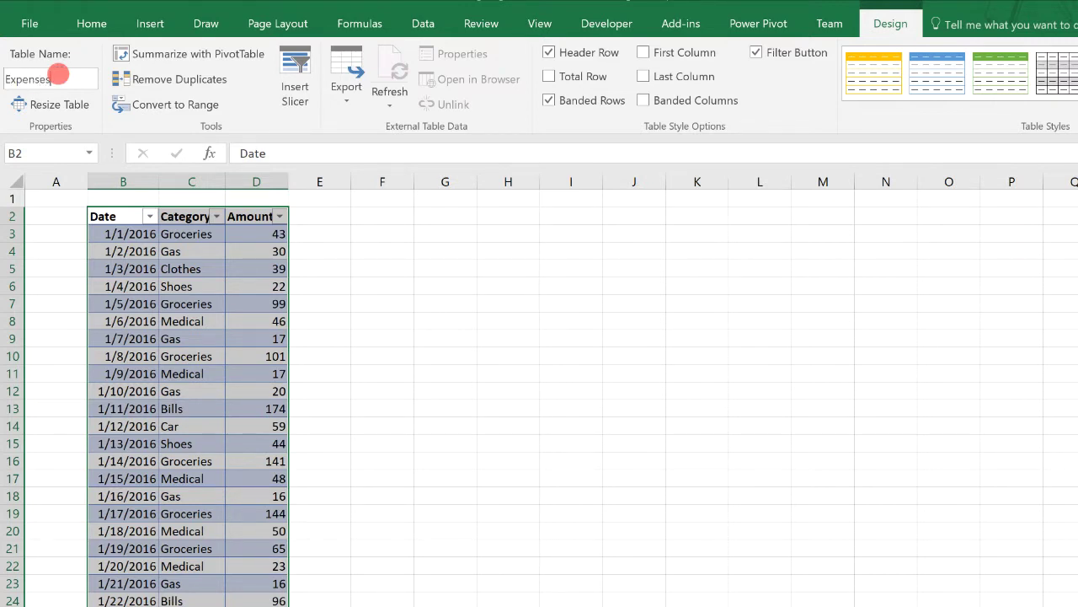
pyautogui.click(166, 263)
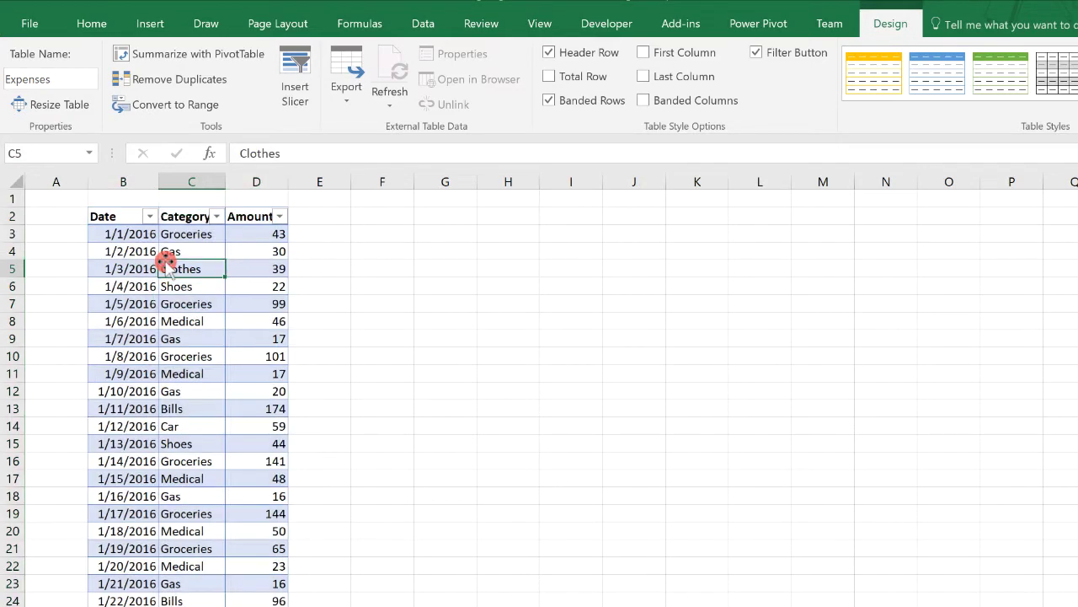
# Auto-fit the Amount column's width and add a table column headed Month in E2.
pyautogui.doubleClick(289, 182)
pyautogui.click(320, 220)
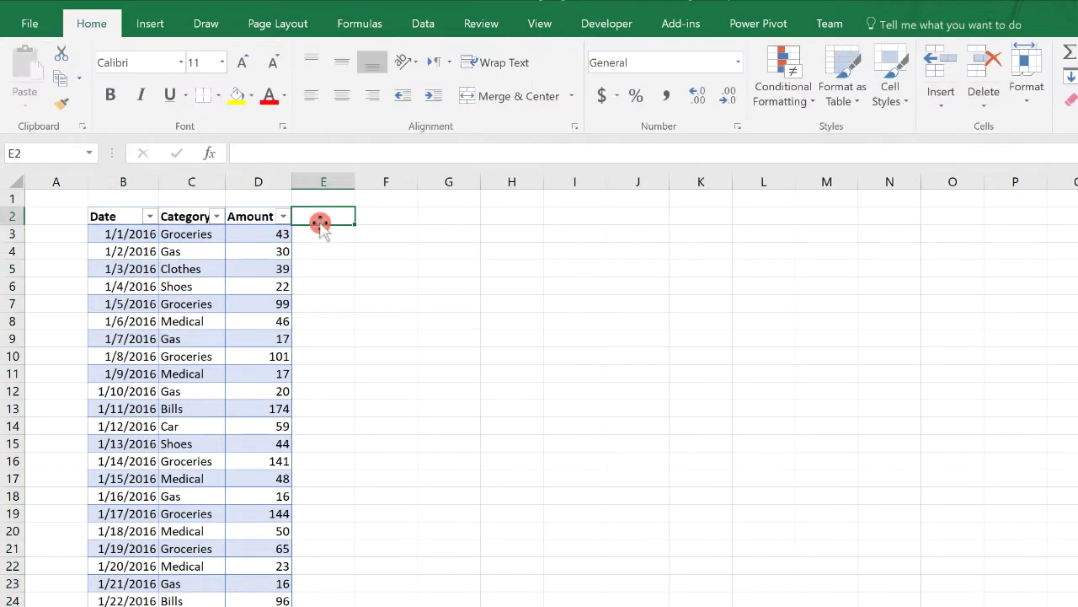
pyautogui.write('Month')
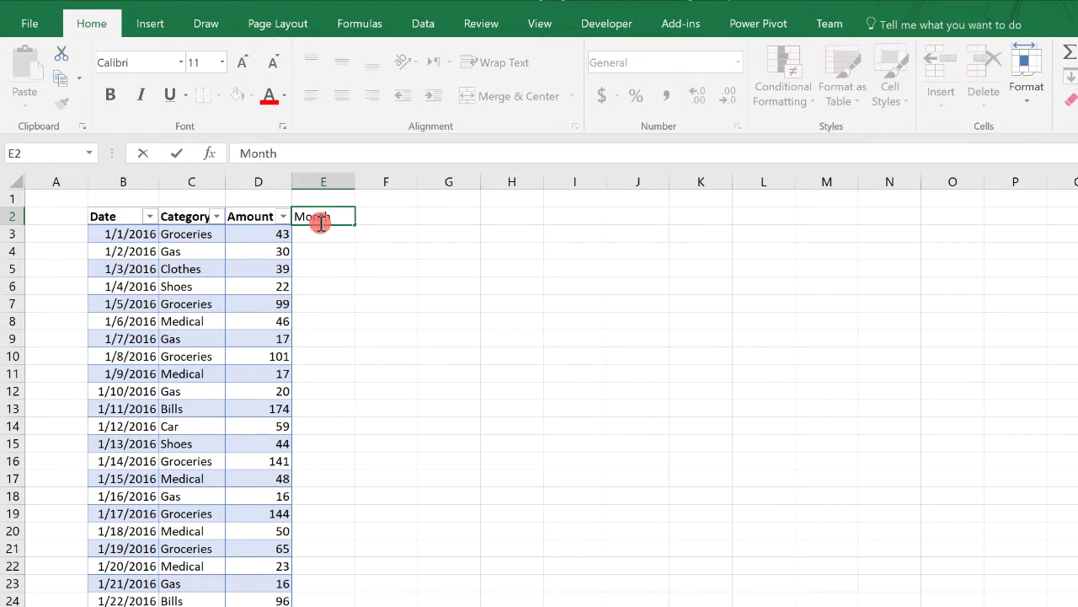
pyautogui.press('Tab')
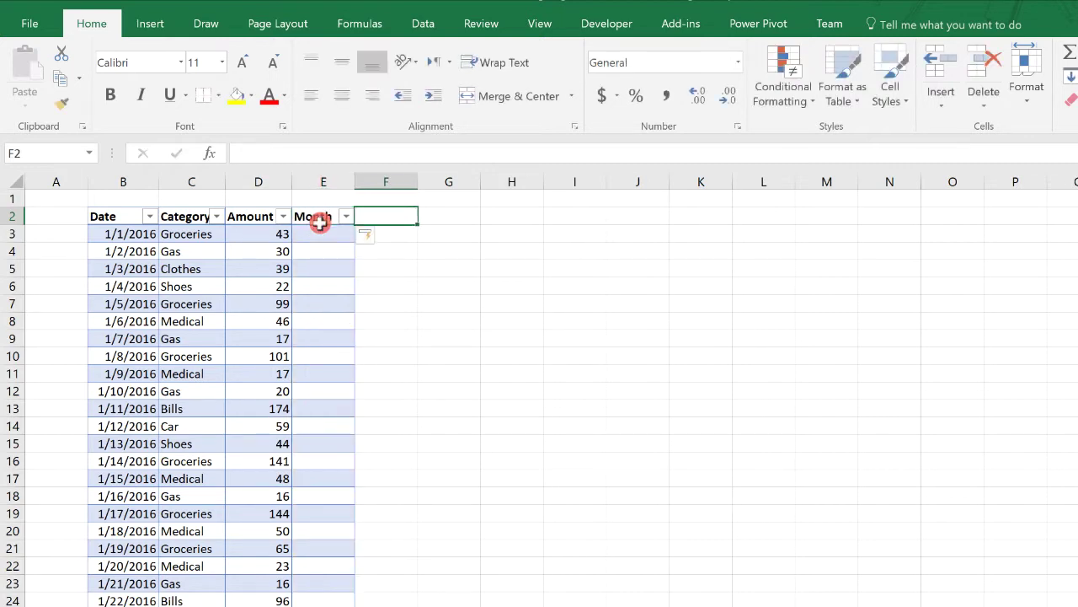
pyautogui.click(328, 240)
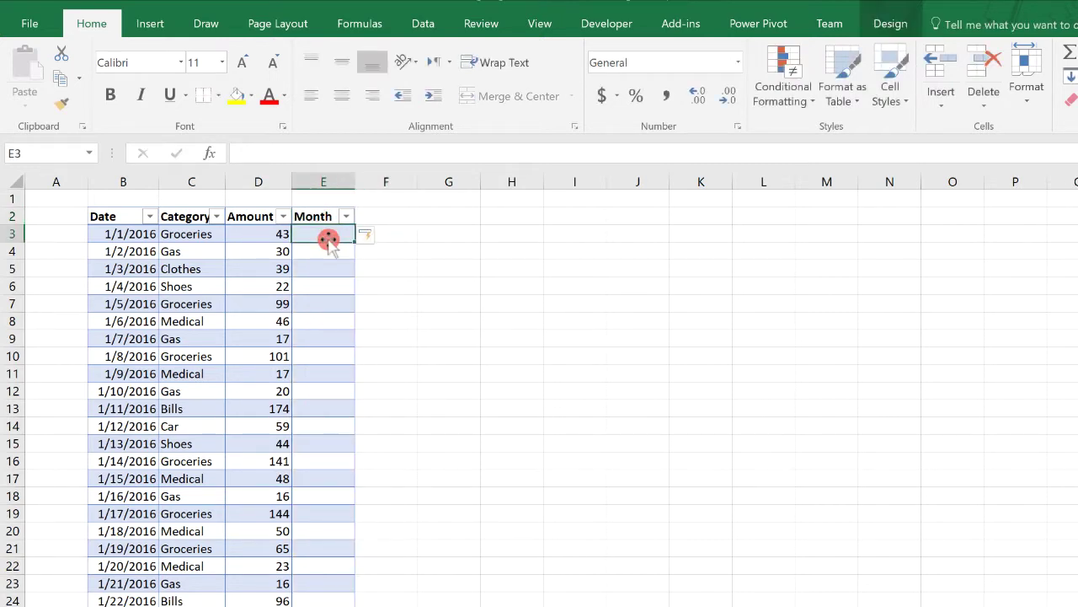
pyautogui.write('=mon')
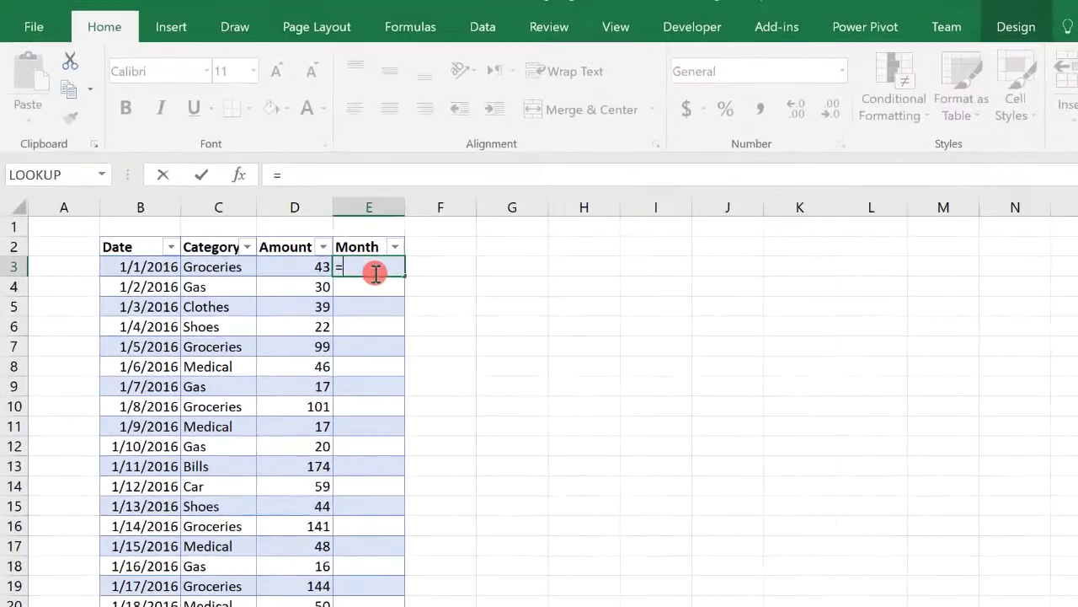
pyautogui.write('th')
pyautogui.press('Tab')
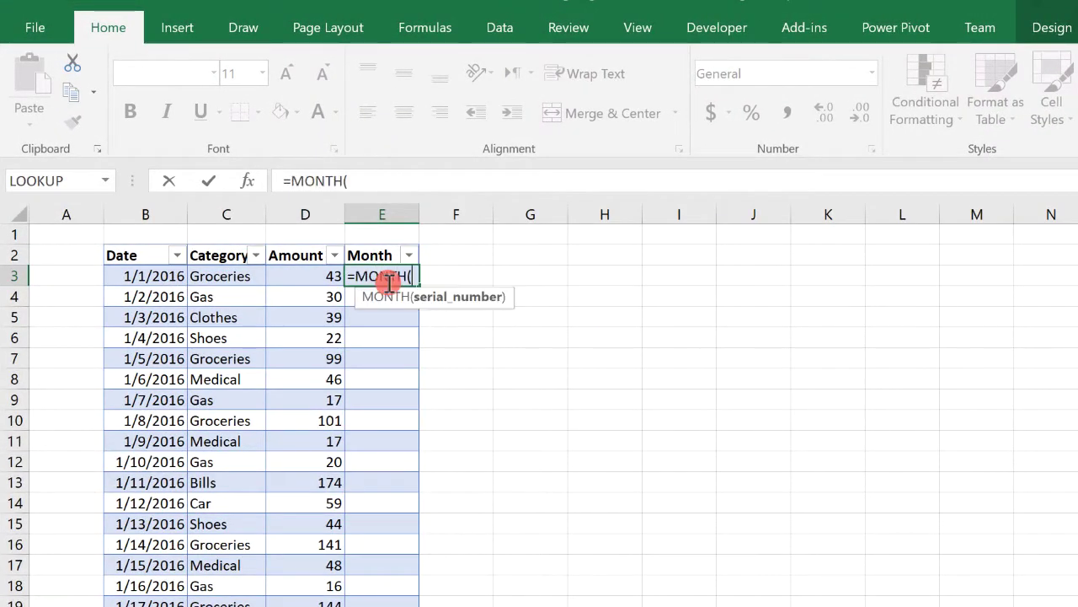
pyautogui.click(160, 278)
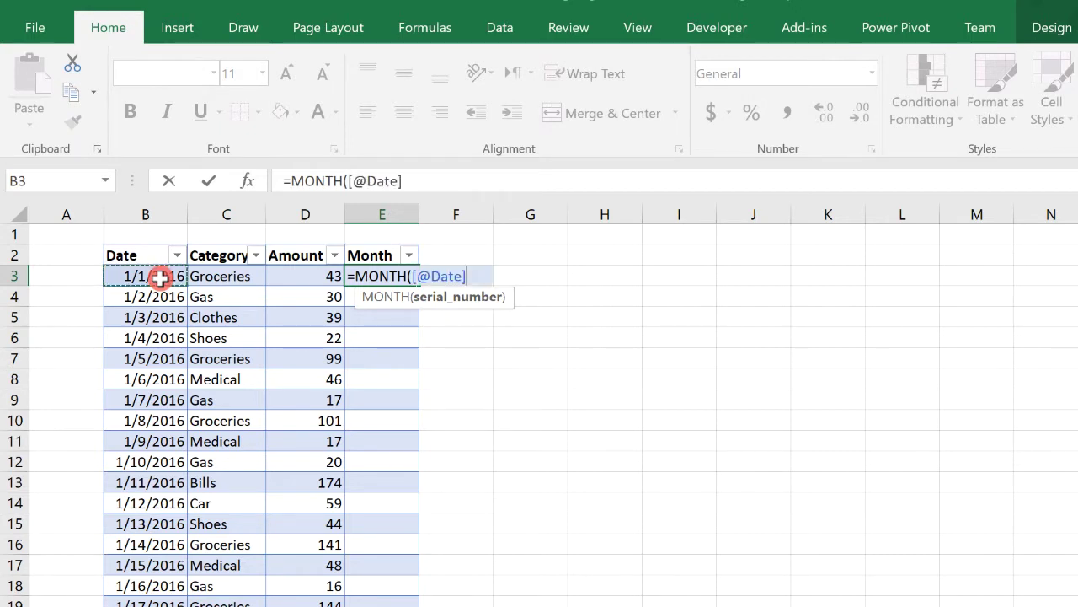
pyautogui.write(')')
pyautogui.press('Return')
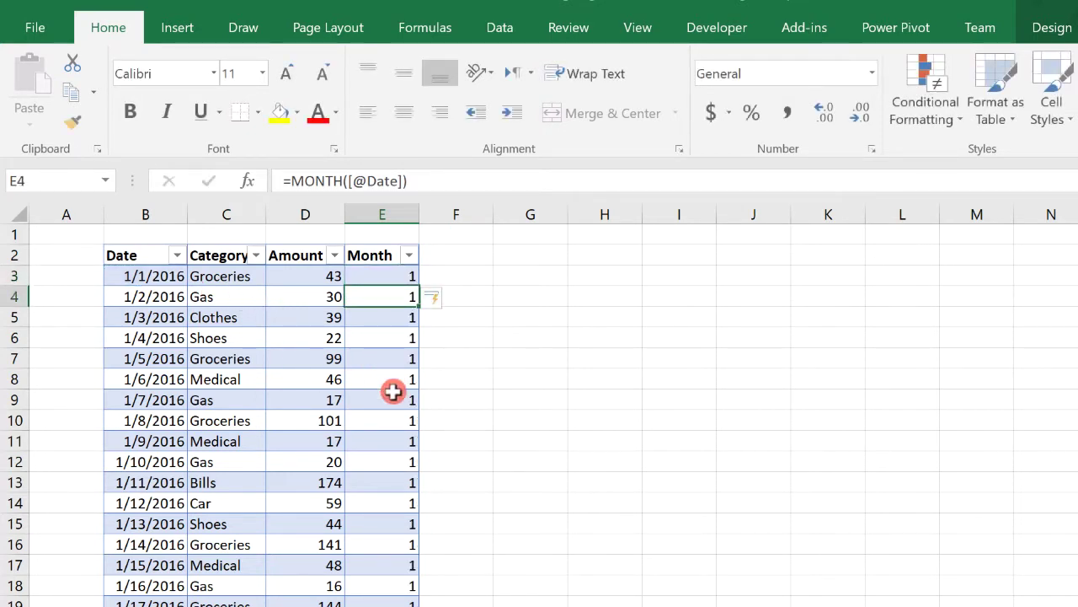
# Add a table column headed Year in F2, beside the Month column.
pyautogui.click(469, 262)
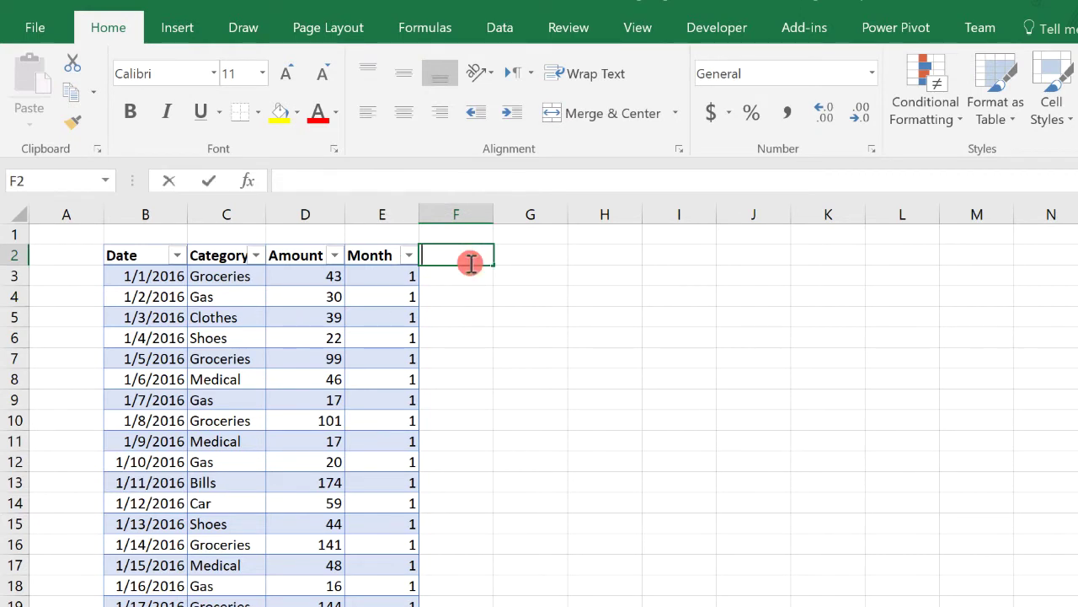
pyautogui.write('year')
pyautogui.press('BackSpace')
pyautogui.press('BackSpace')
pyautogui.press('BackSpace')
pyautogui.press('BackSpace')
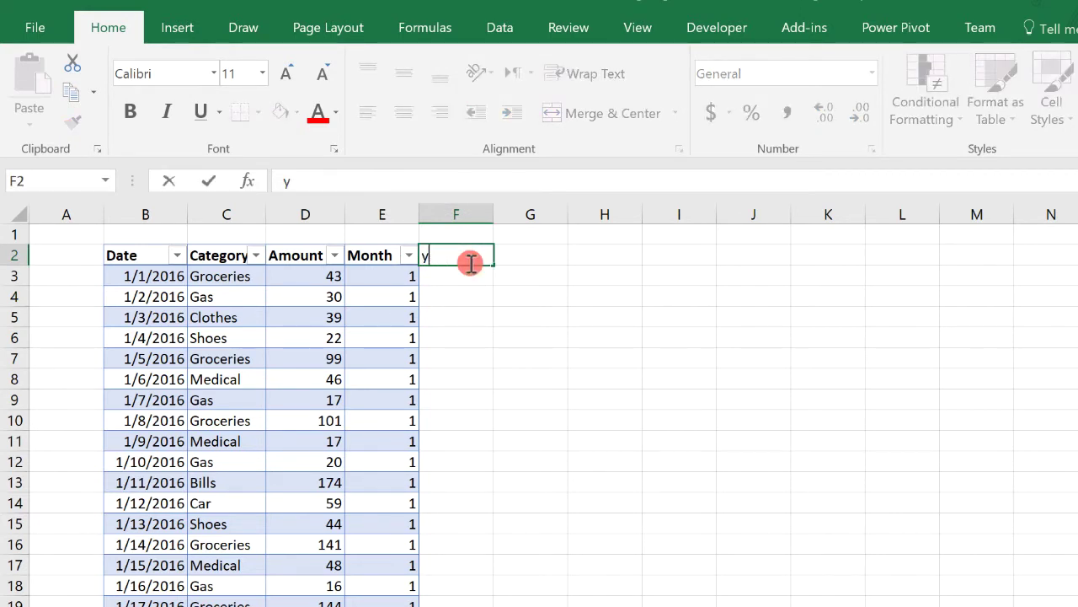
pyautogui.write('Year')
pyautogui.press('Return')
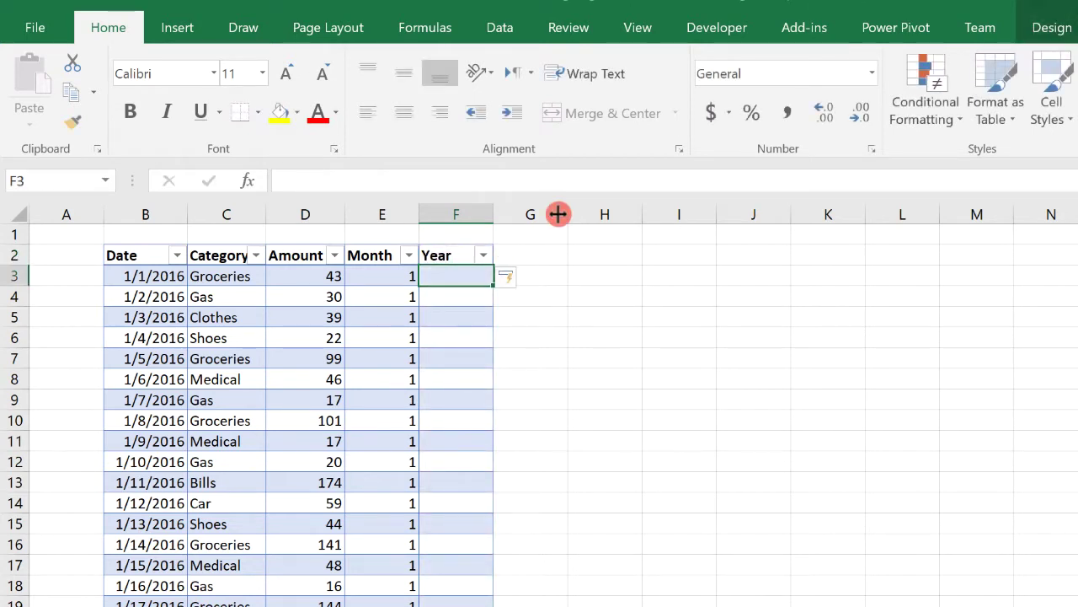
pyautogui.write('=')
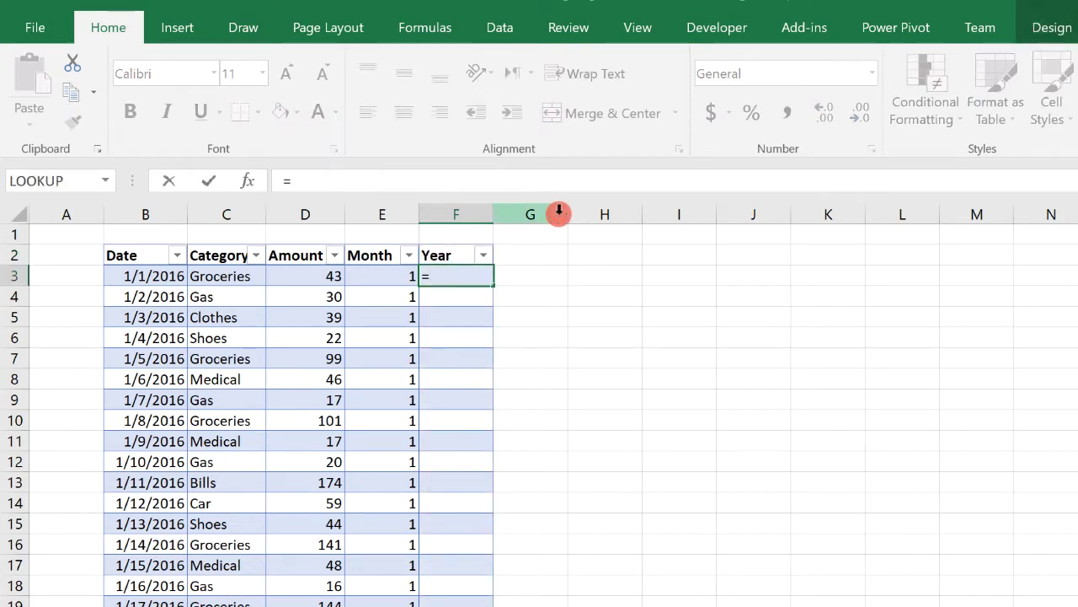
pyautogui.write('year')
pyautogui.press('Tab')
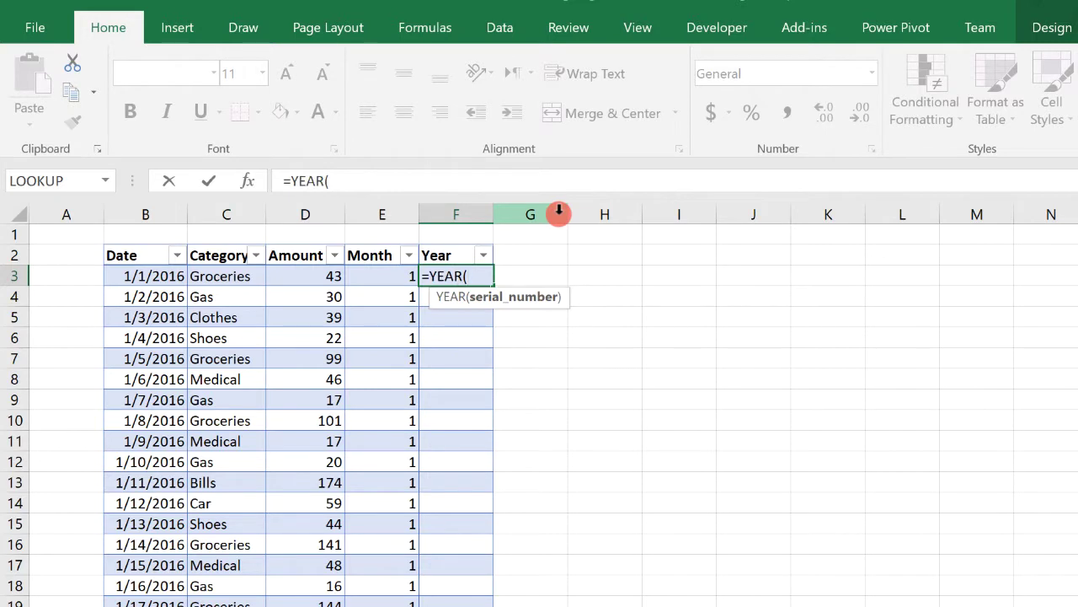
pyautogui.click(139, 278)
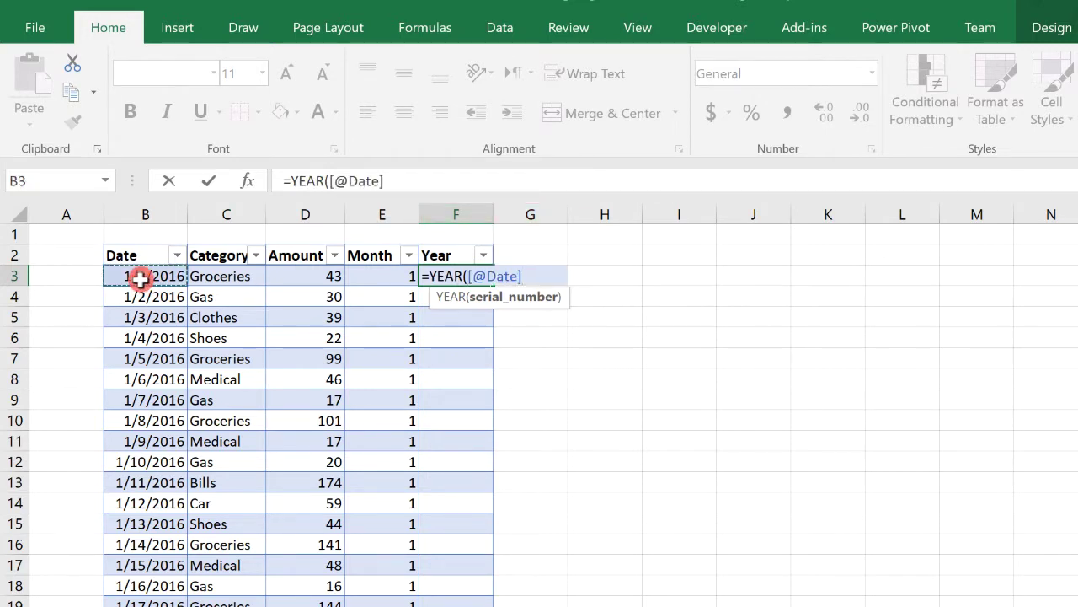
pyautogui.write(')')
pyautogui.press('Return')
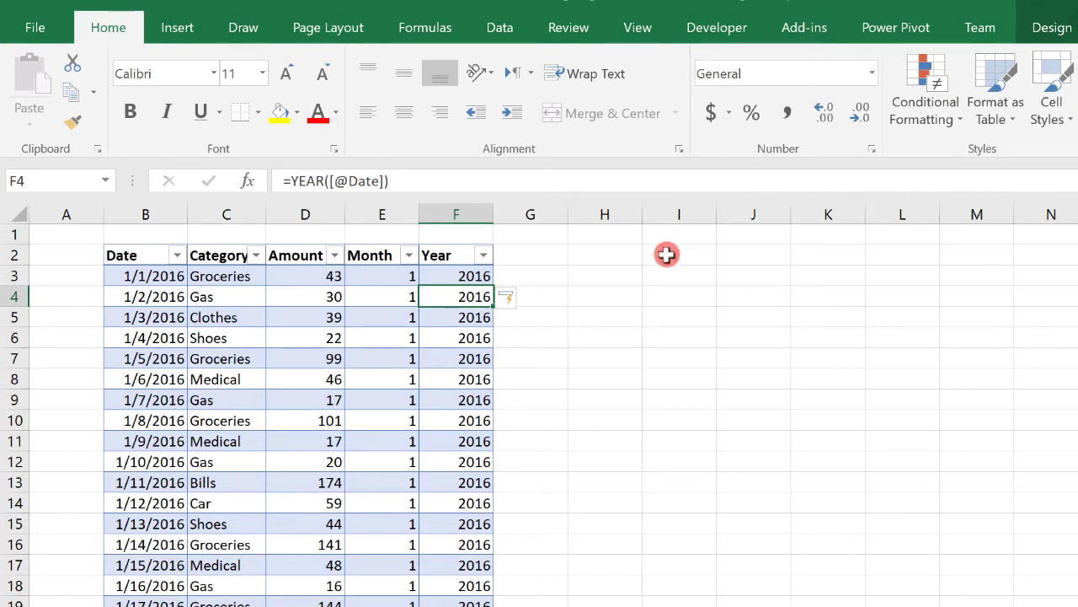
# Enter the label Starting Balance in cell H2, outside the table.
pyautogui.click(619, 257)
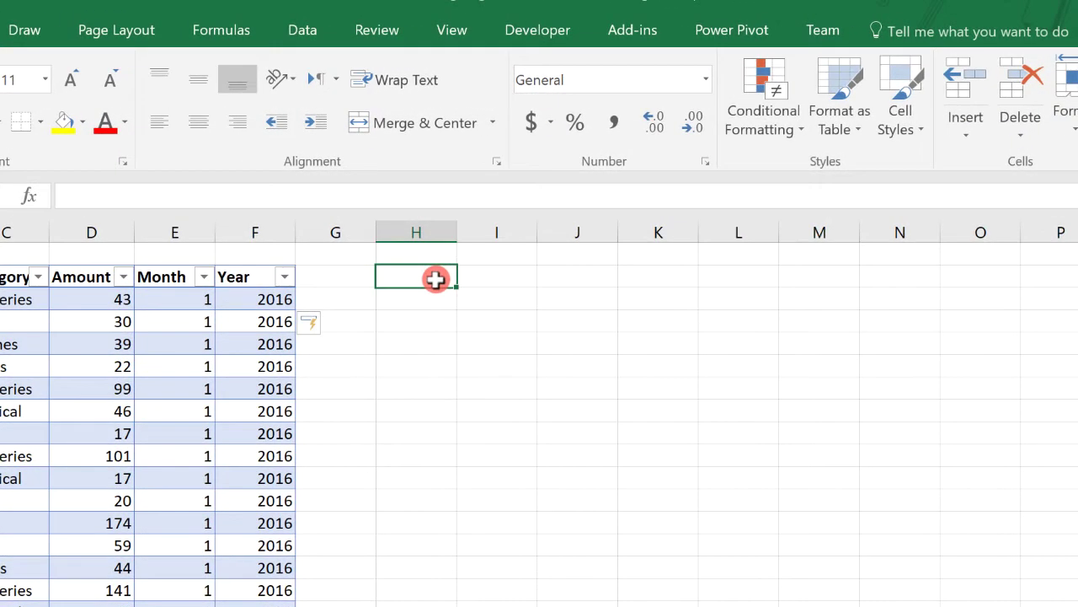
pyautogui.write('Start')
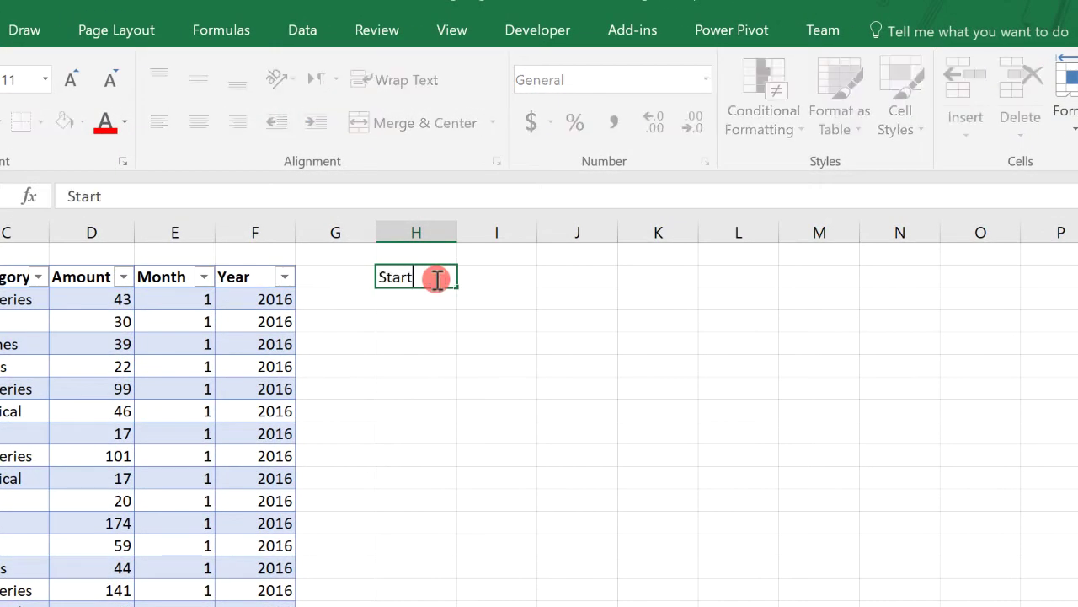
pyautogui.write('ing Balance')
pyautogui.press('Tab')
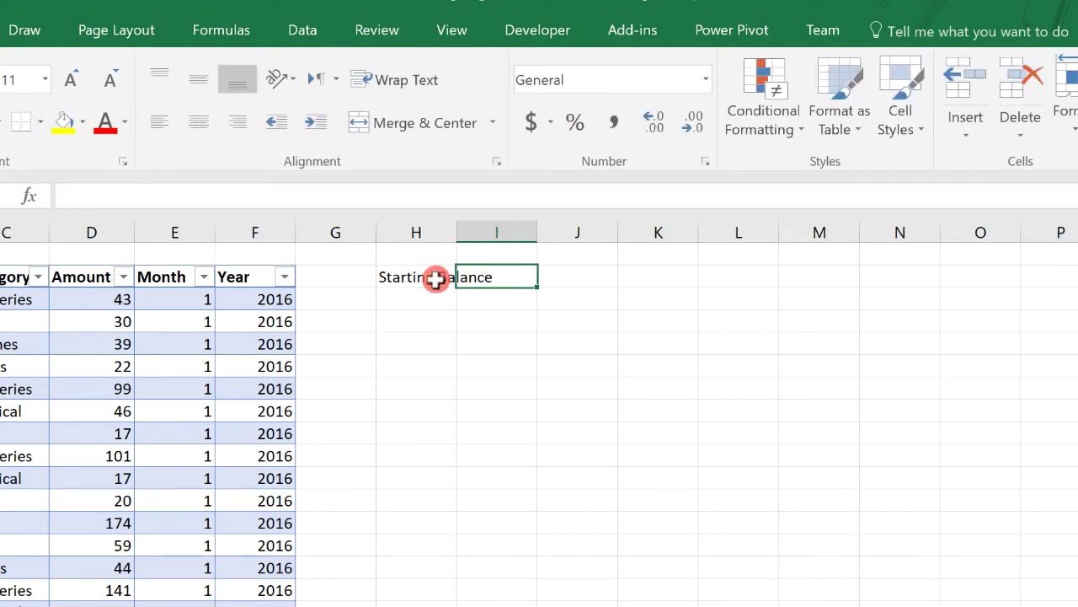
# Widen columns H and I and enter 4000 as the starting balance in I2.
pyautogui.doubleClick(456, 234)
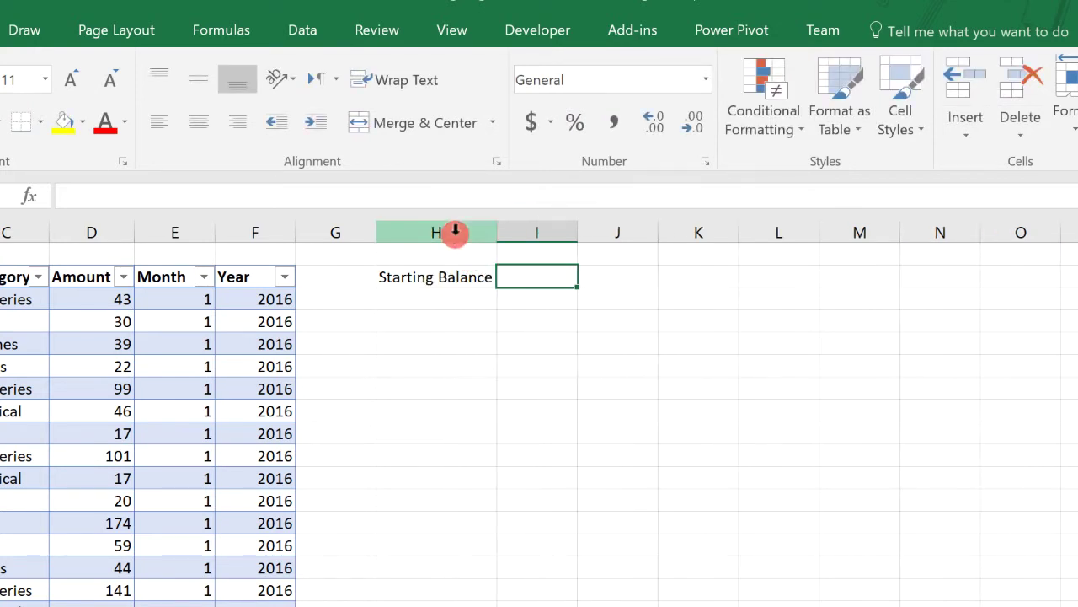
pyautogui.moveTo(498, 235); pyautogui.dragTo(524, 235)
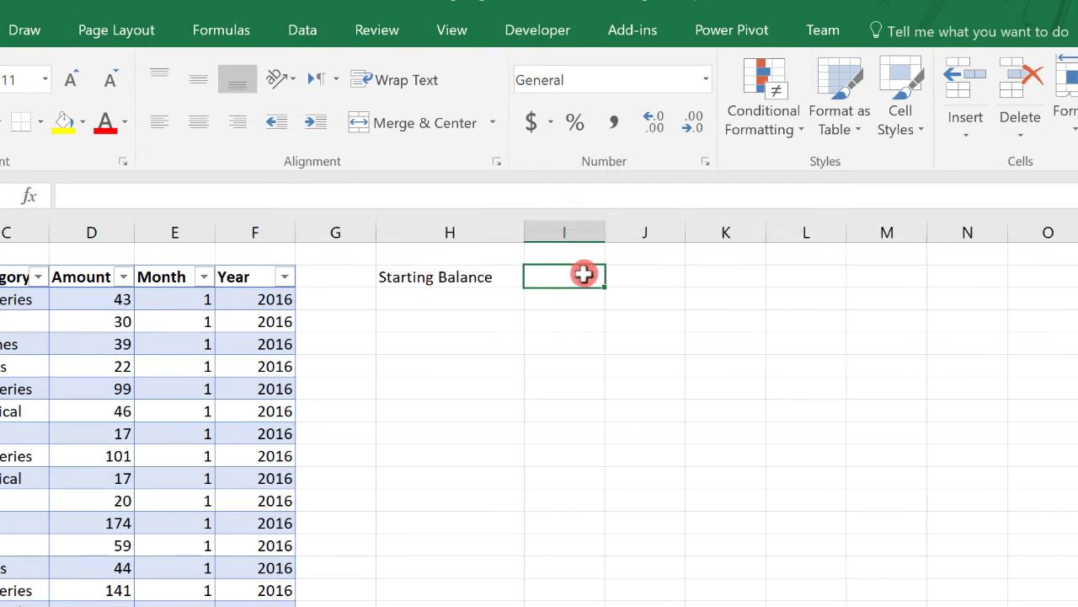
pyautogui.moveTo(608, 232); pyautogui.dragTo(677, 226)
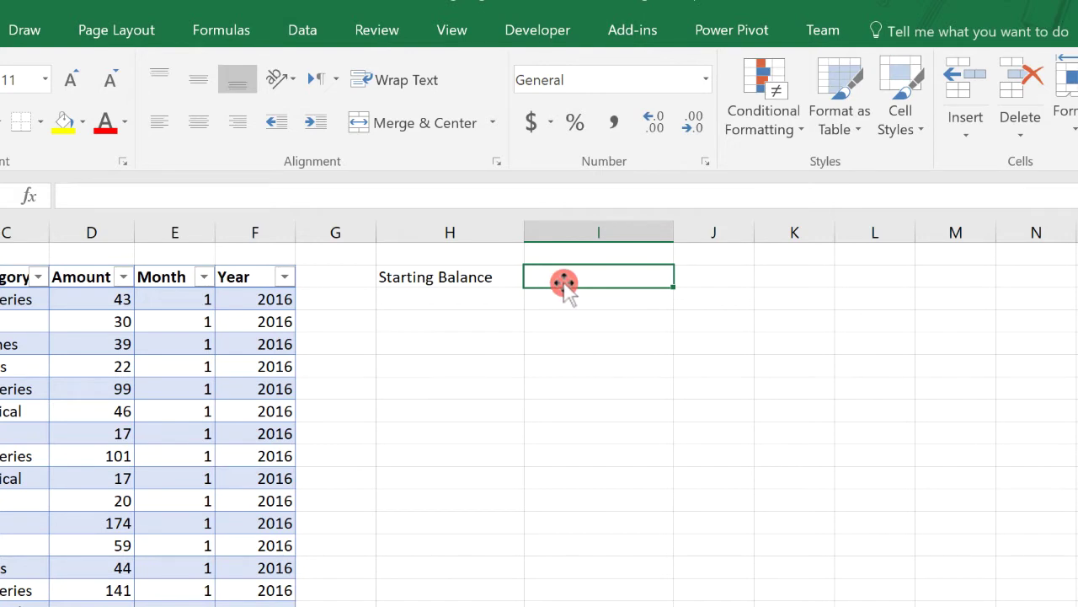
pyautogui.write('4000')
pyautogui.press('Return')
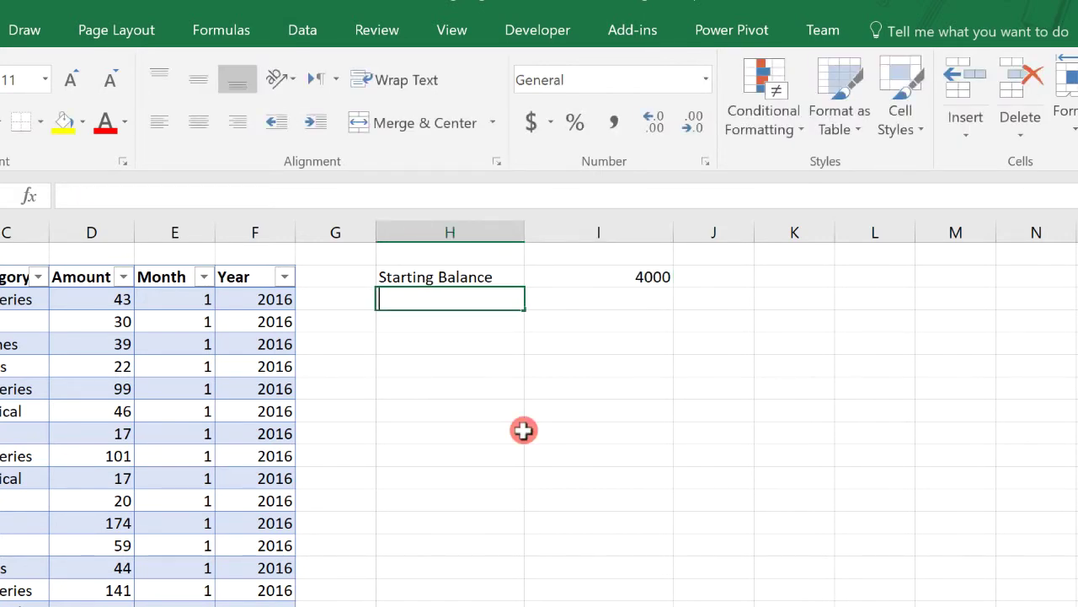
# Enter the label Total Income in cell H3, below Starting Balance.
pyautogui.write('Total')
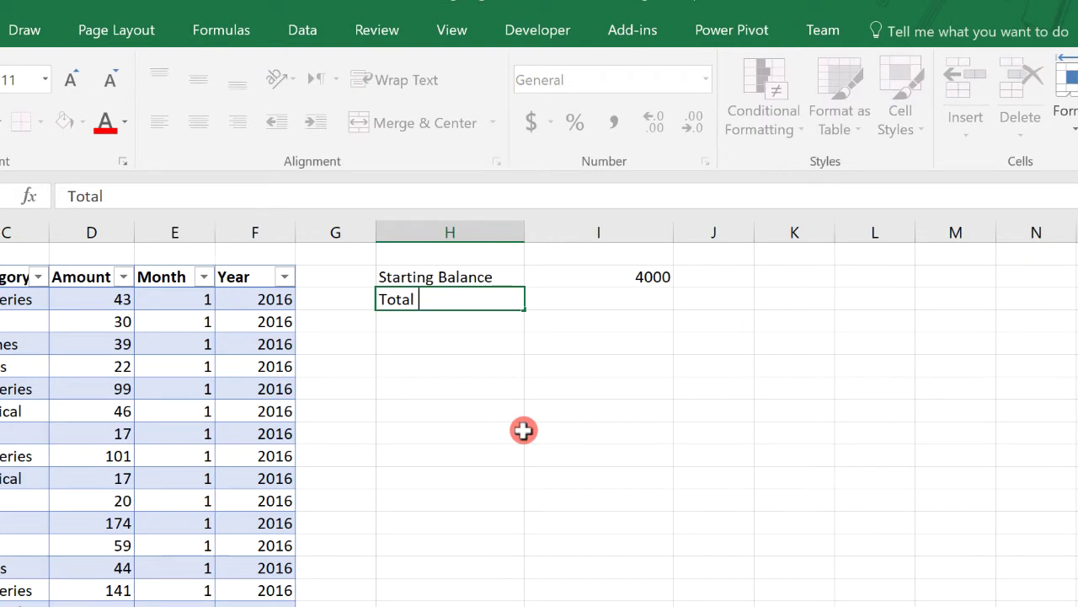
pyautogui.write(' Income')
pyautogui.press('Tab')
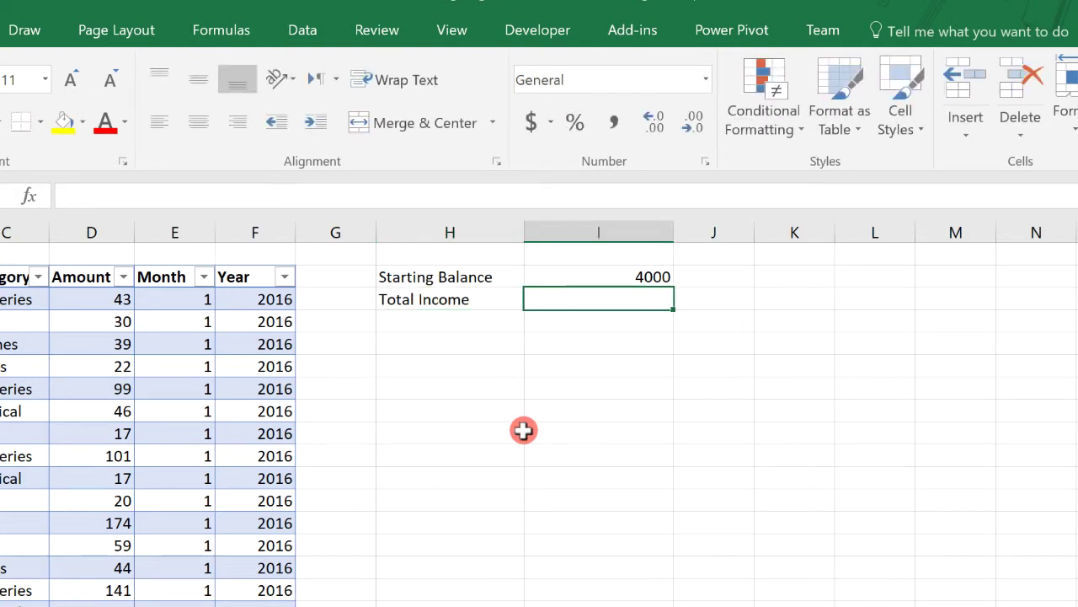
# Calculate total income in I3 with the formula =SUMIF(Expenses[Category],"Income",Expenses[Amount]).
pyautogui.write('=')
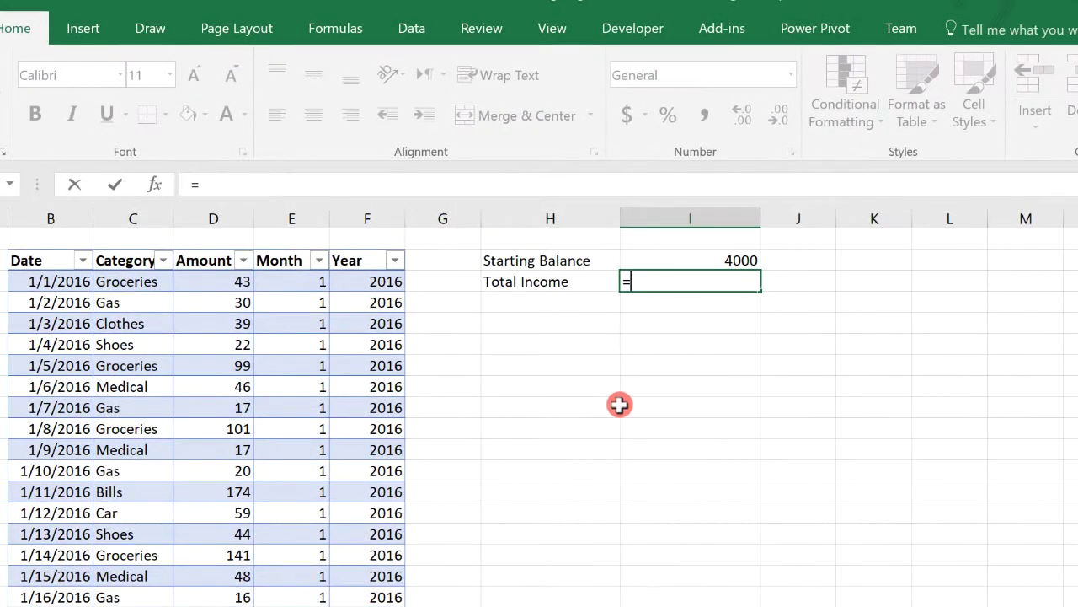
pyautogui.write('sumi')
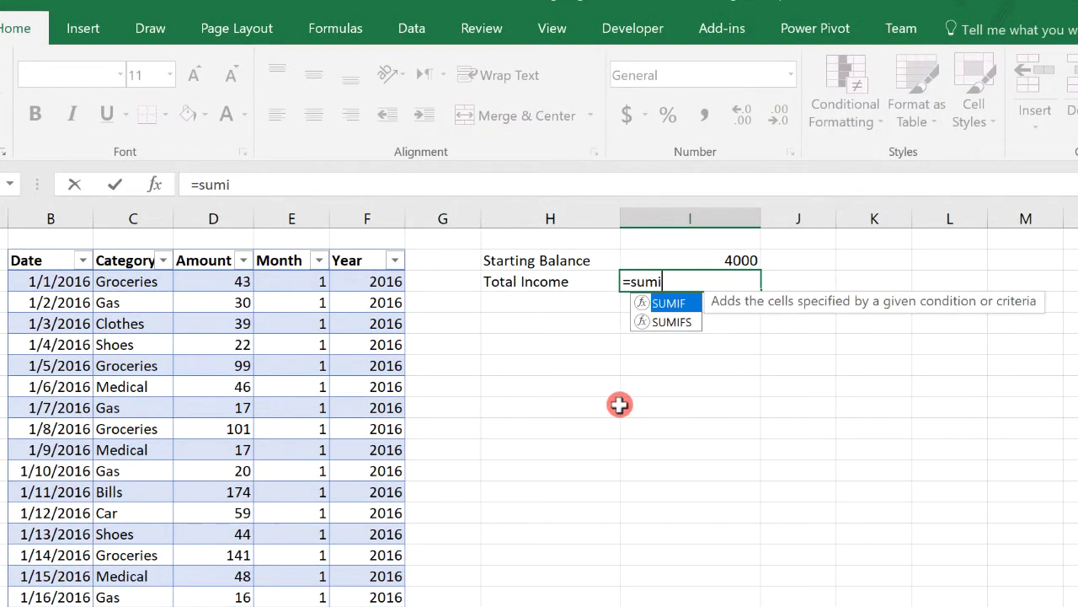
pyautogui.press('Tab')
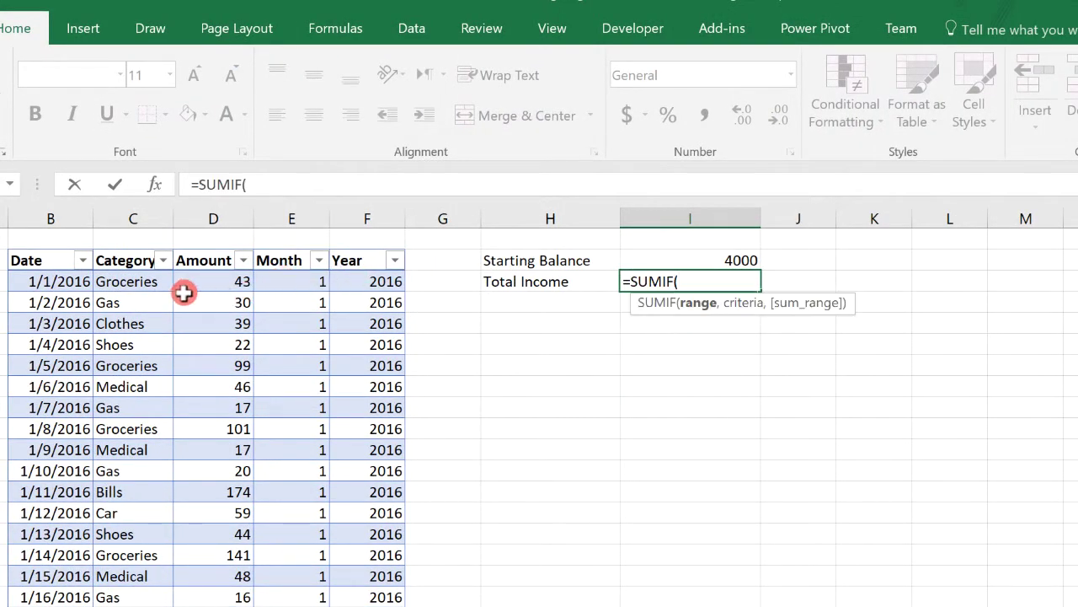
pyautogui.click(137, 246)
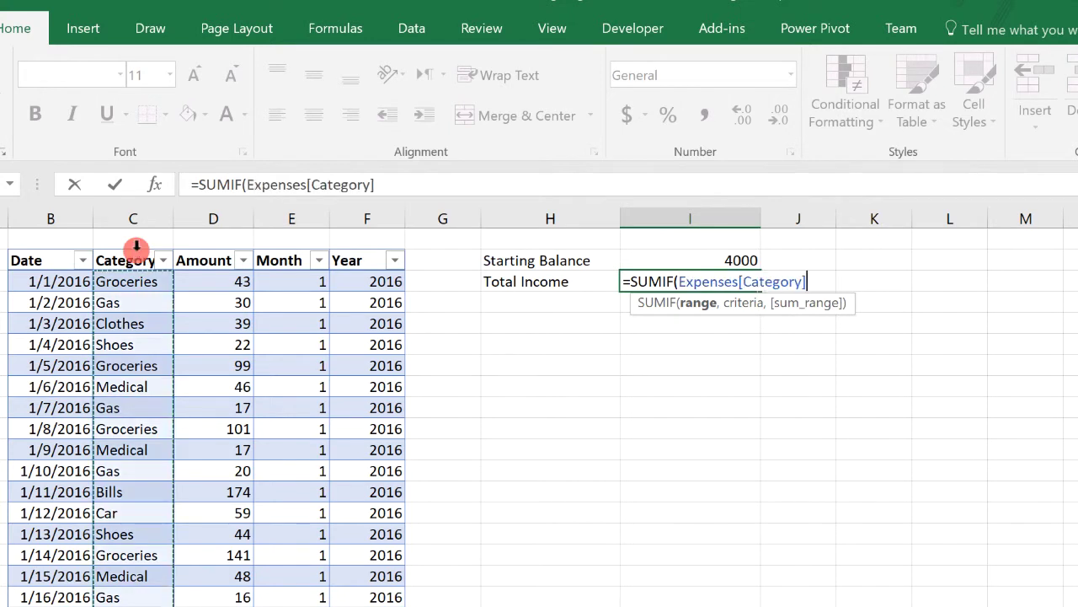
pyautogui.write(',')
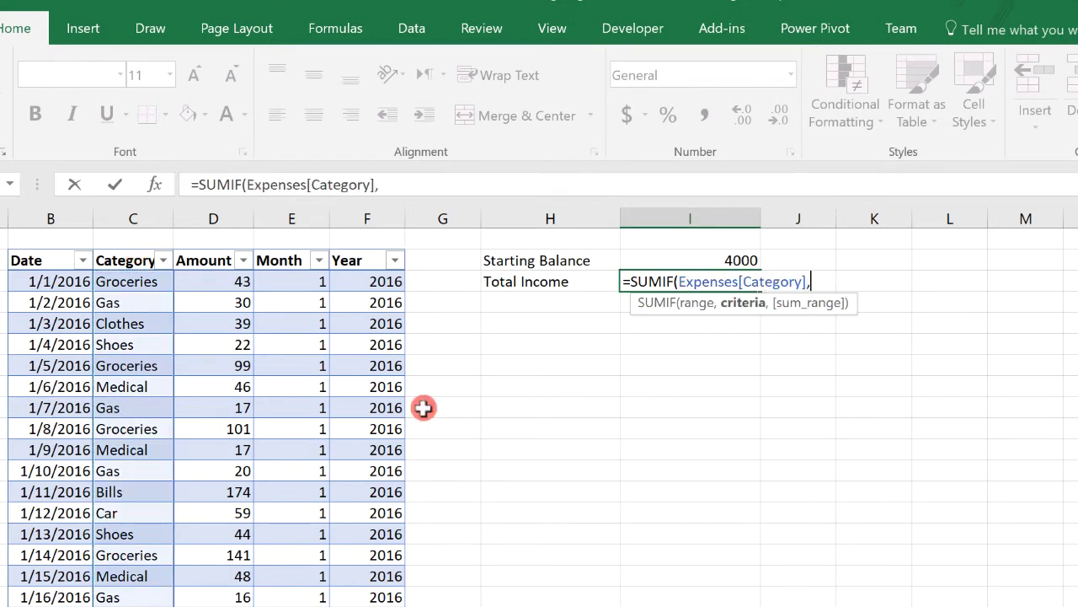
pyautogui.write('"Income')
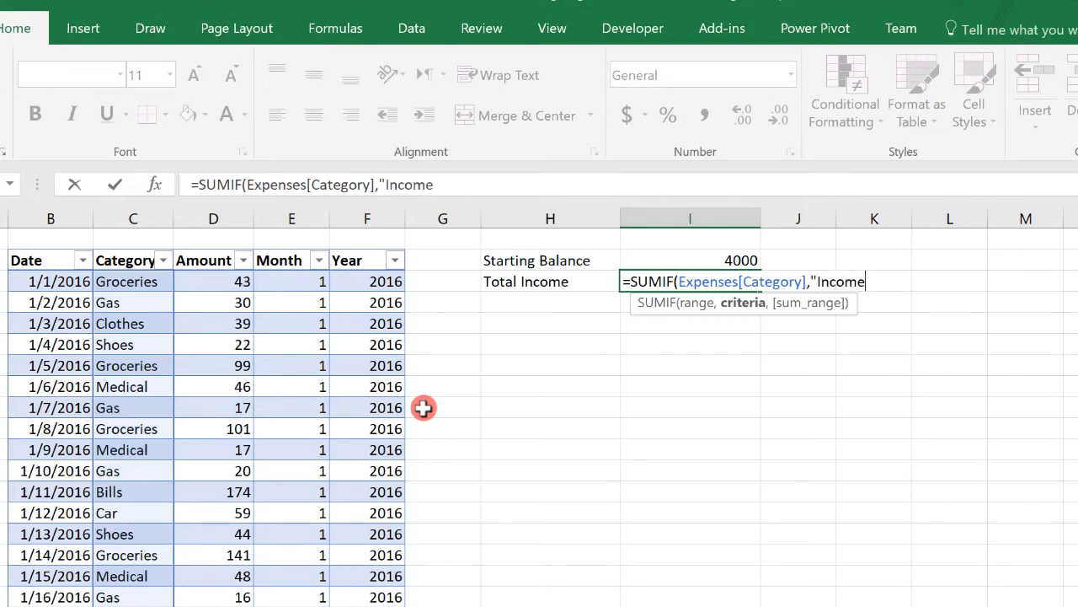
pyautogui.write('",')
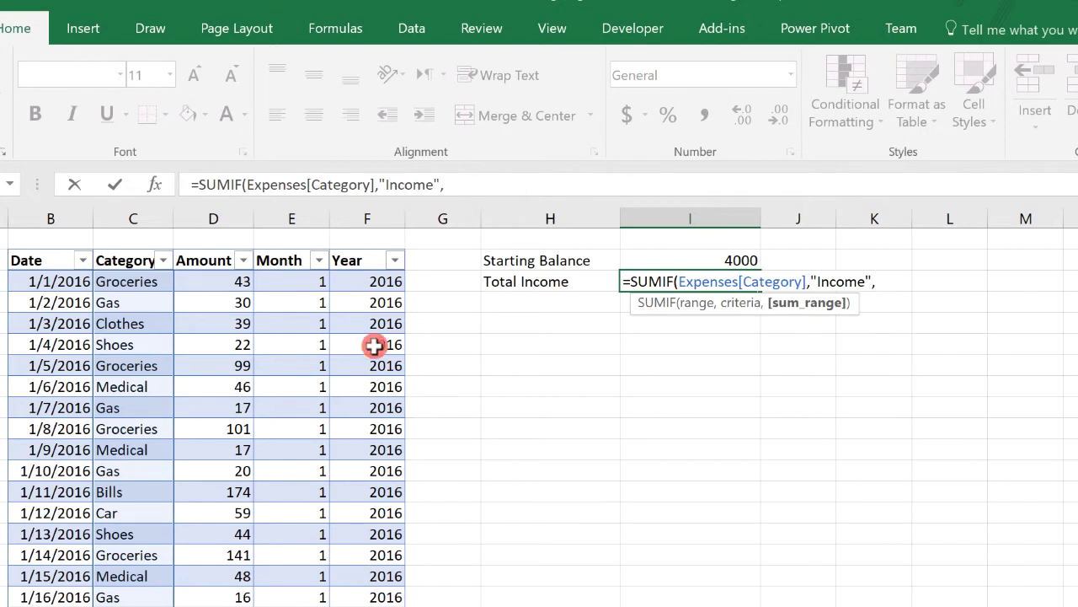
pyautogui.click(204, 247)
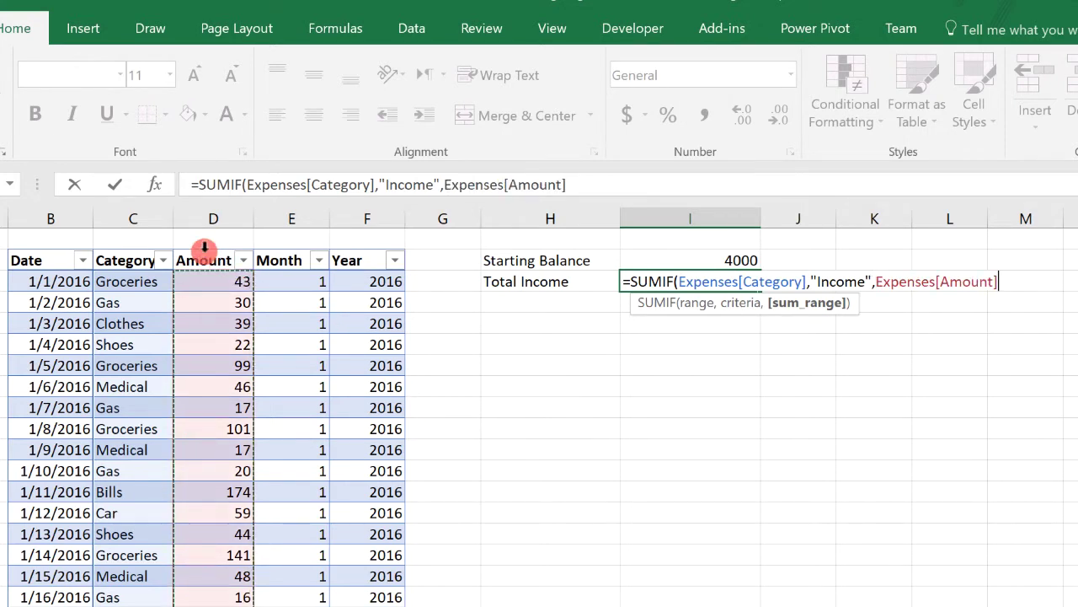
pyautogui.press('Return')
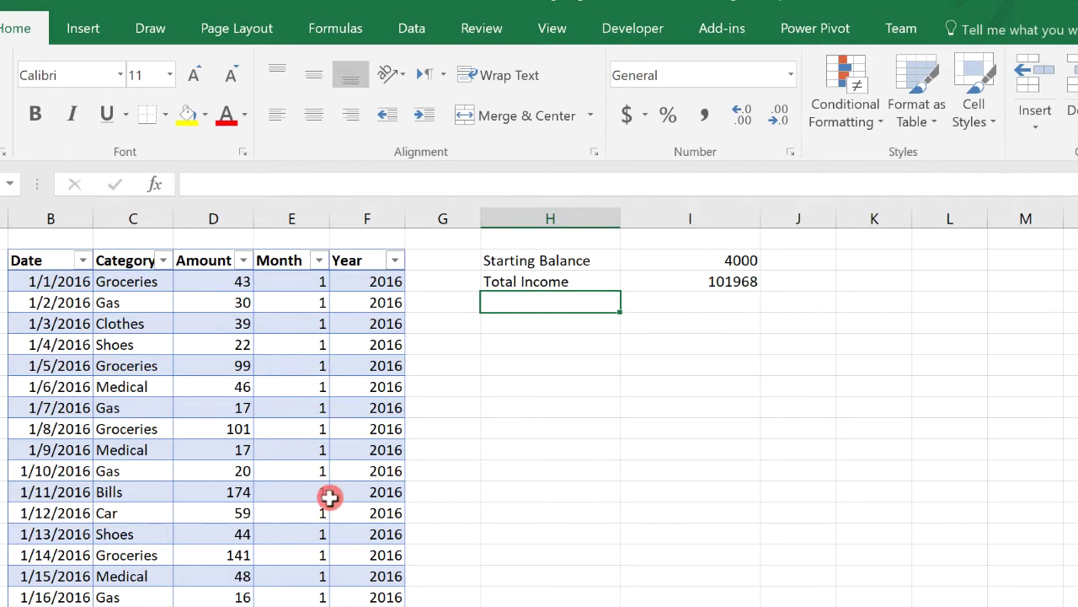
# Enter the label Total Expenses in cell H4, below Total Income.
pyautogui.write('Total ')
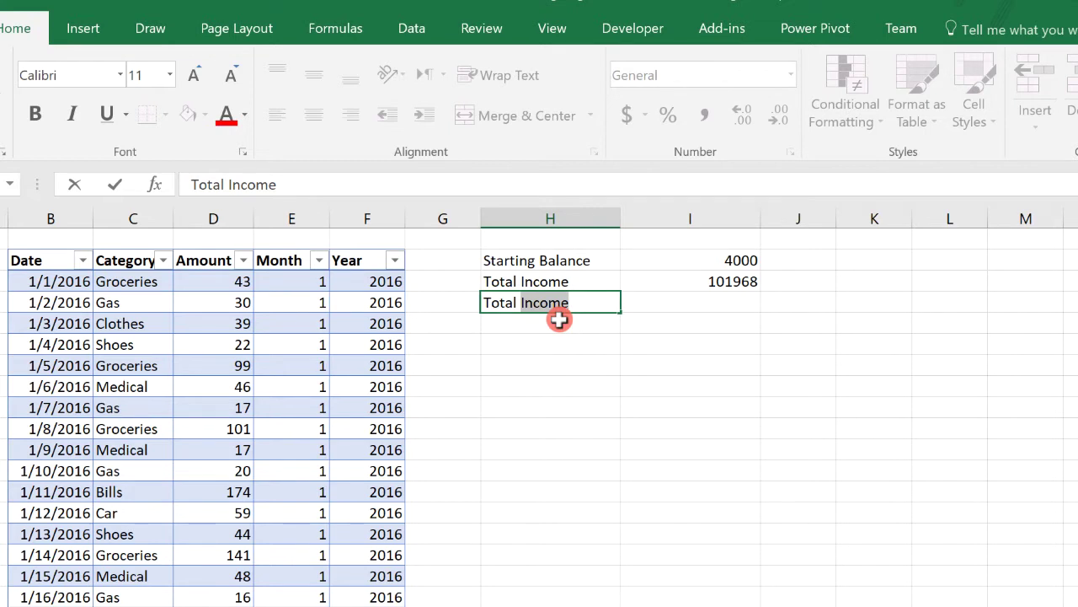
pyautogui.write('Expense')
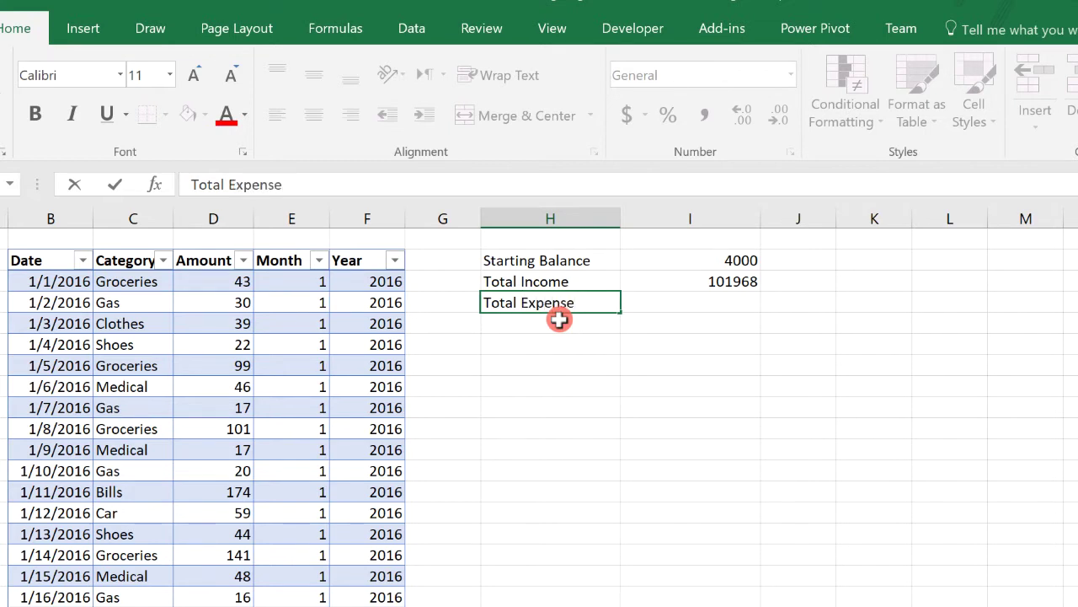
pyautogui.write('s')
pyautogui.press('Tab')
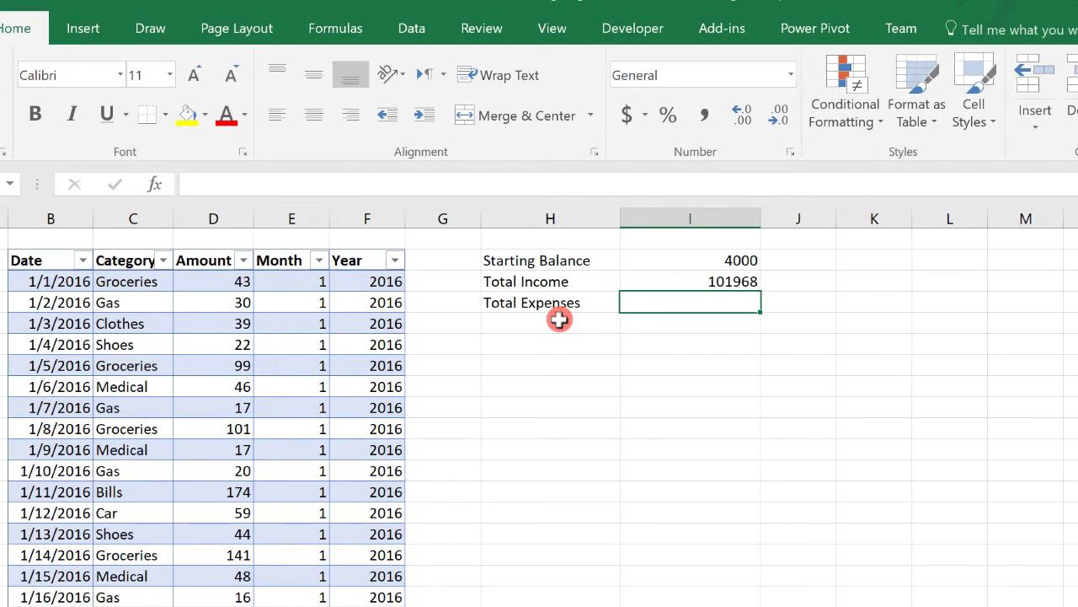
# Calculate total expenses in I4 with the formula =SUMIF(Expenses[Category],"<>Income",Expenses[Amount]).
pyautogui.write('=sumif')
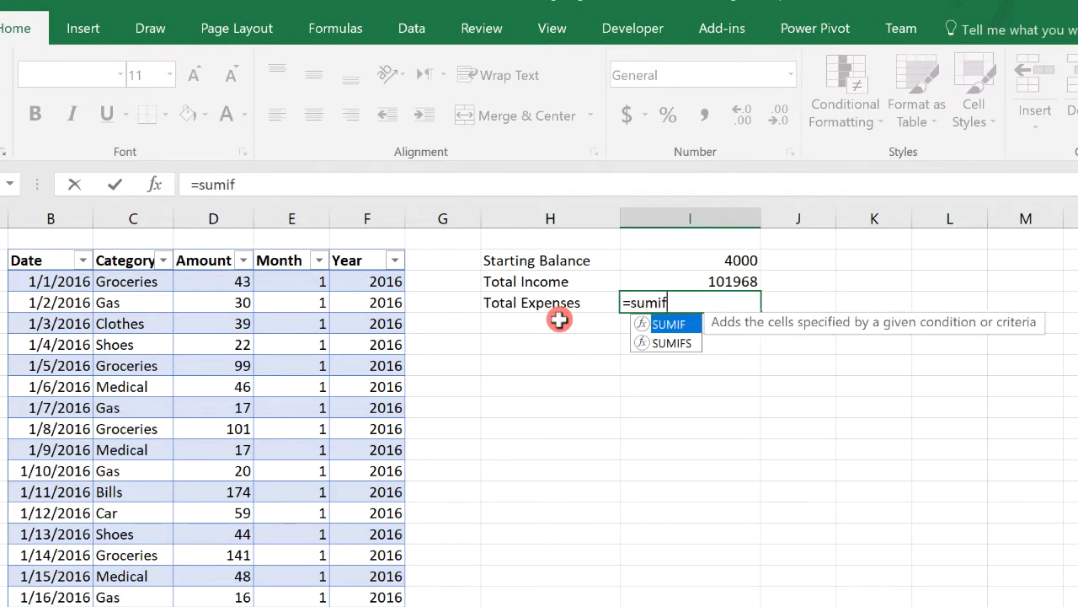
pyautogui.press('Tab')
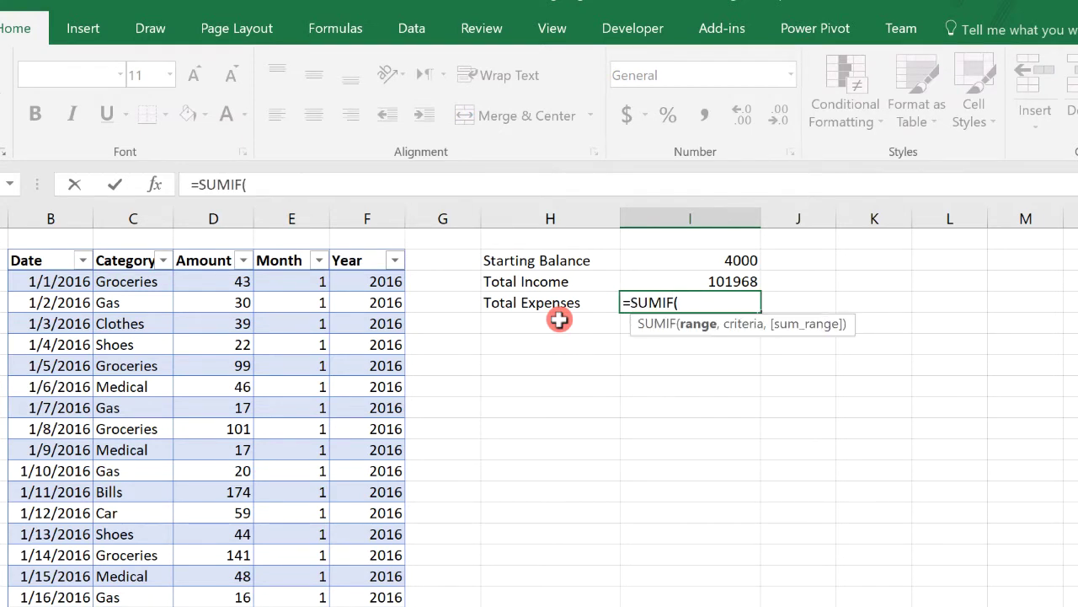
pyautogui.click(130, 247)
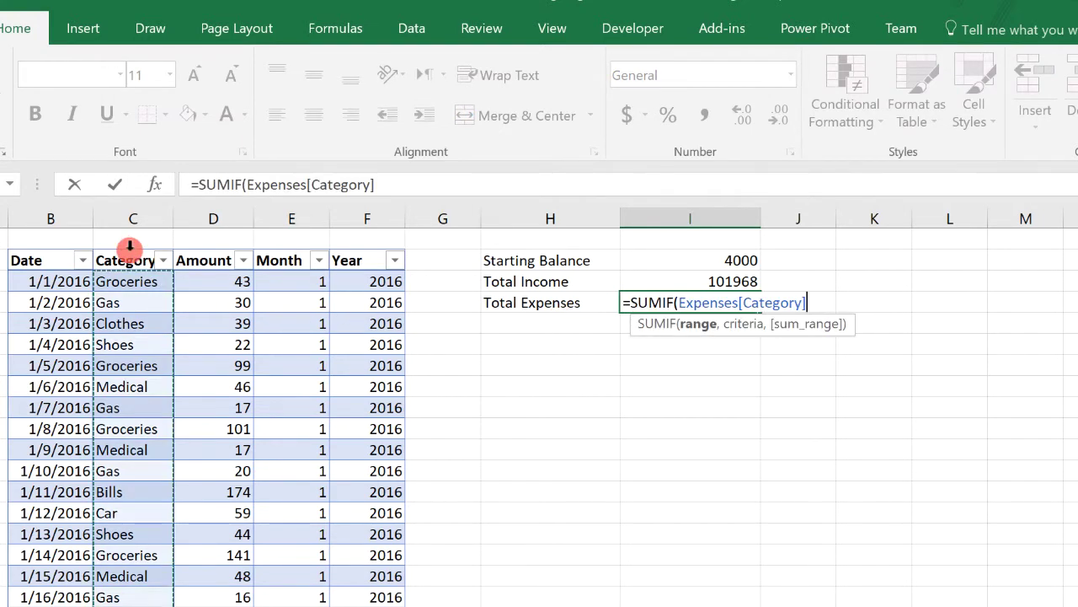
pyautogui.write(',')
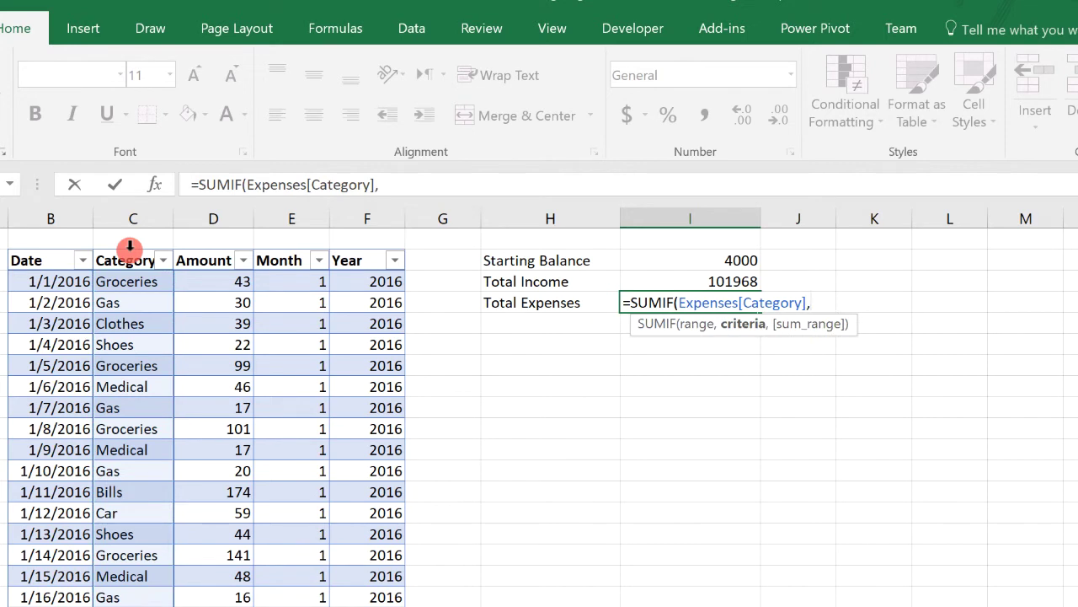
pyautogui.write('"<>I')
pyautogui.write('ncome')
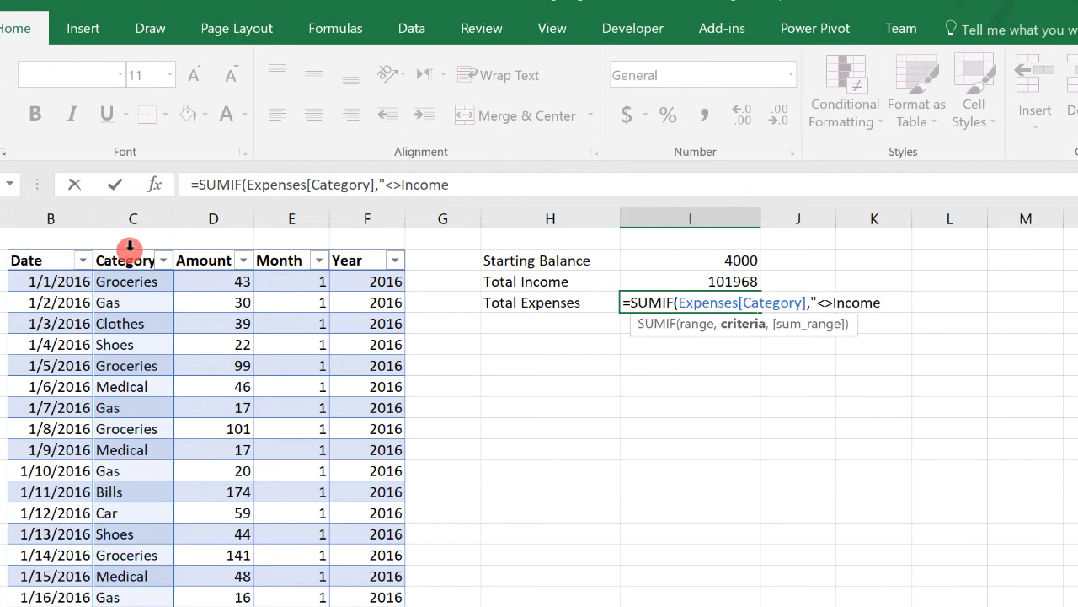
pyautogui.write('",')
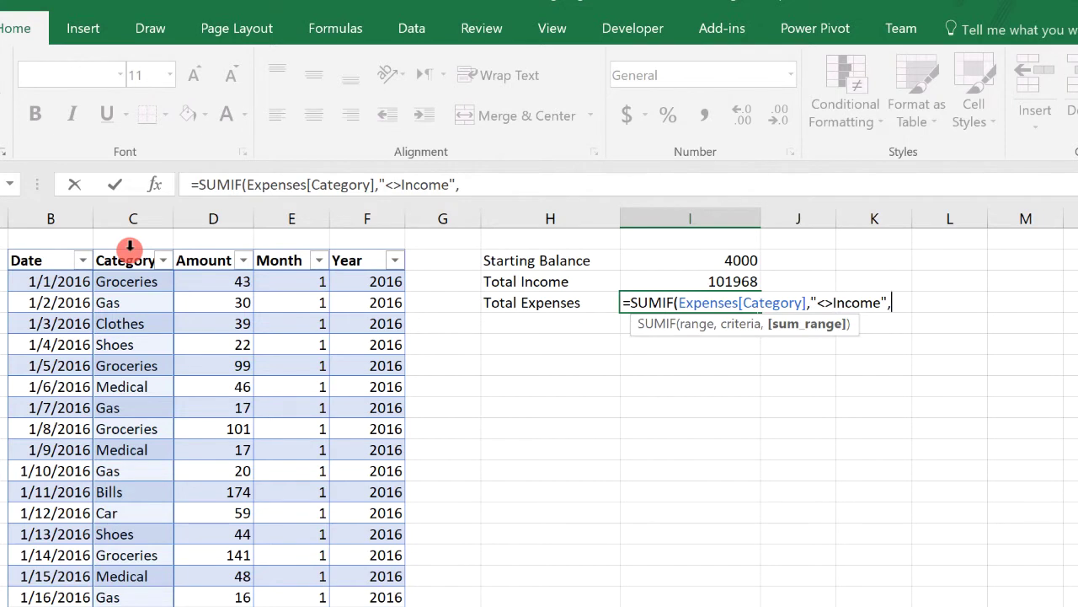
pyautogui.click(189, 253)
pyautogui.write(')')
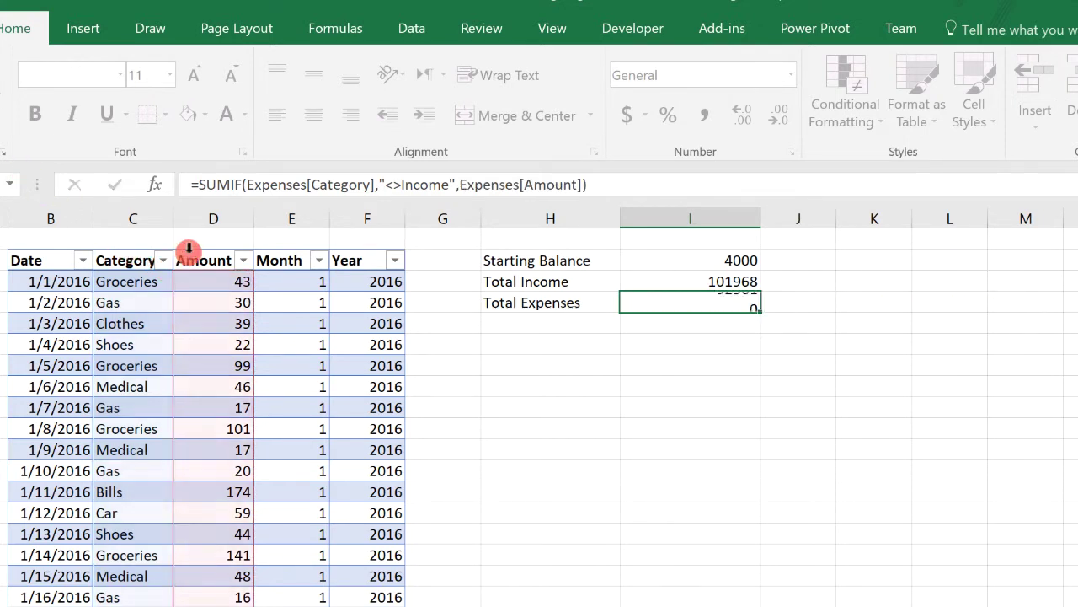
pyautogui.press('Return')
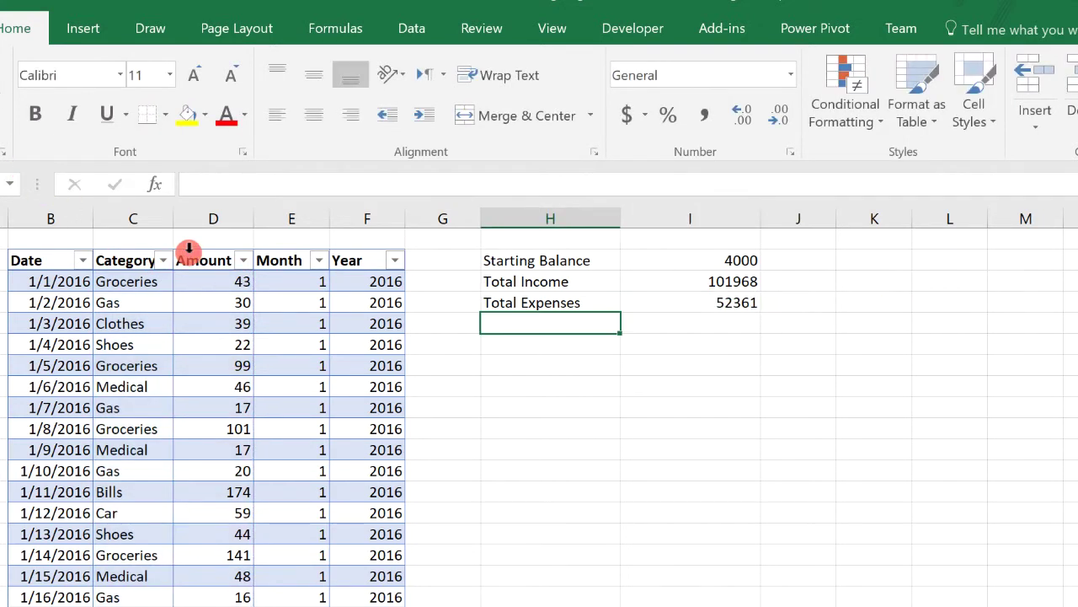
# Enter the label Current Balance in cell H6, leaving one empty row below Total Expenses.
pyautogui.click(554, 345)
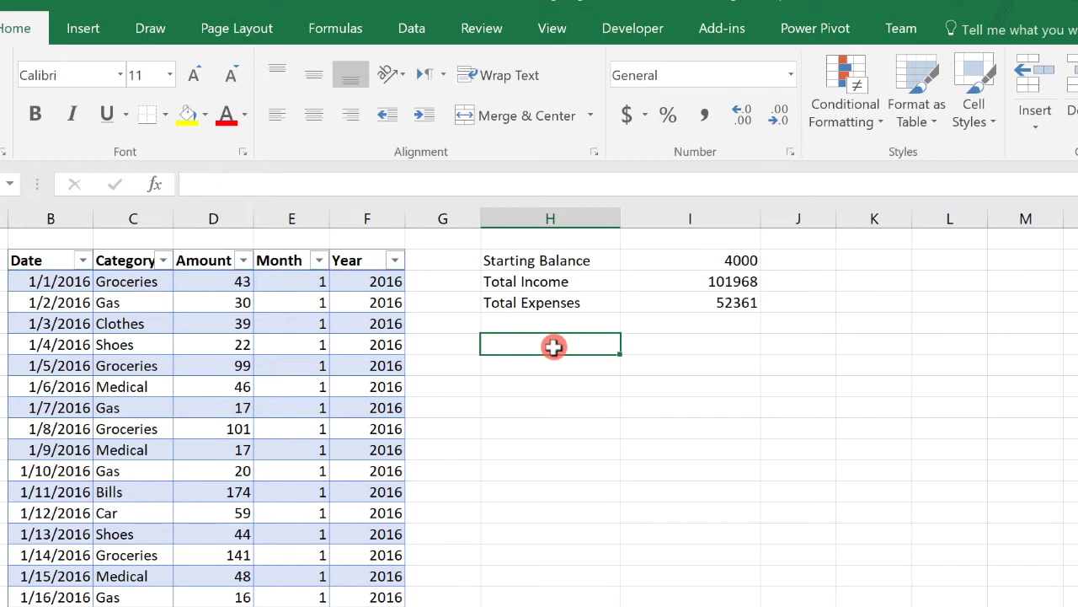
pyautogui.write('Curr')
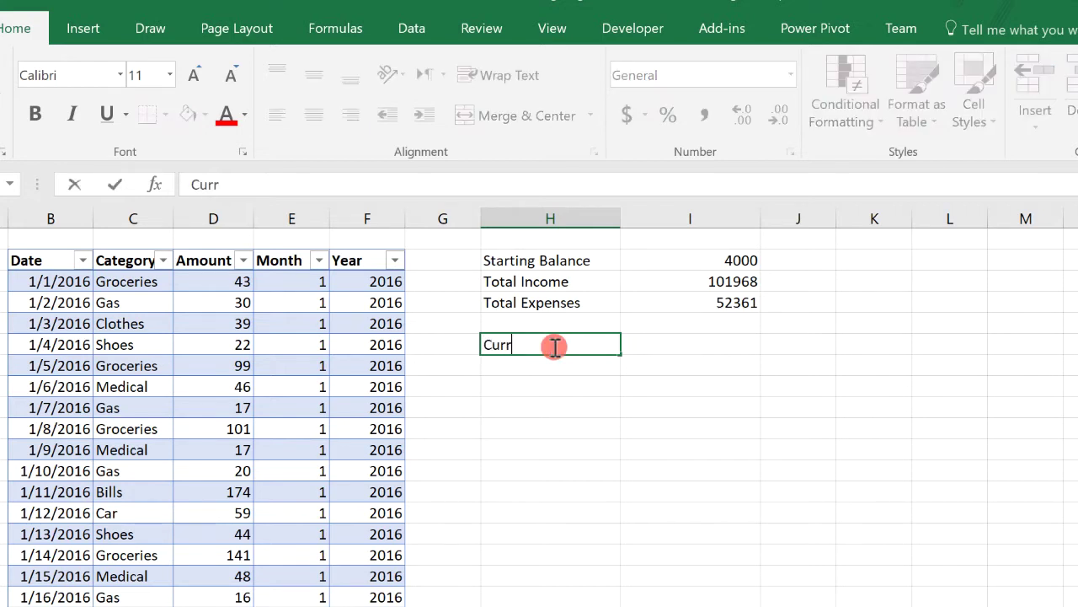
pyautogui.write('ent Balance')
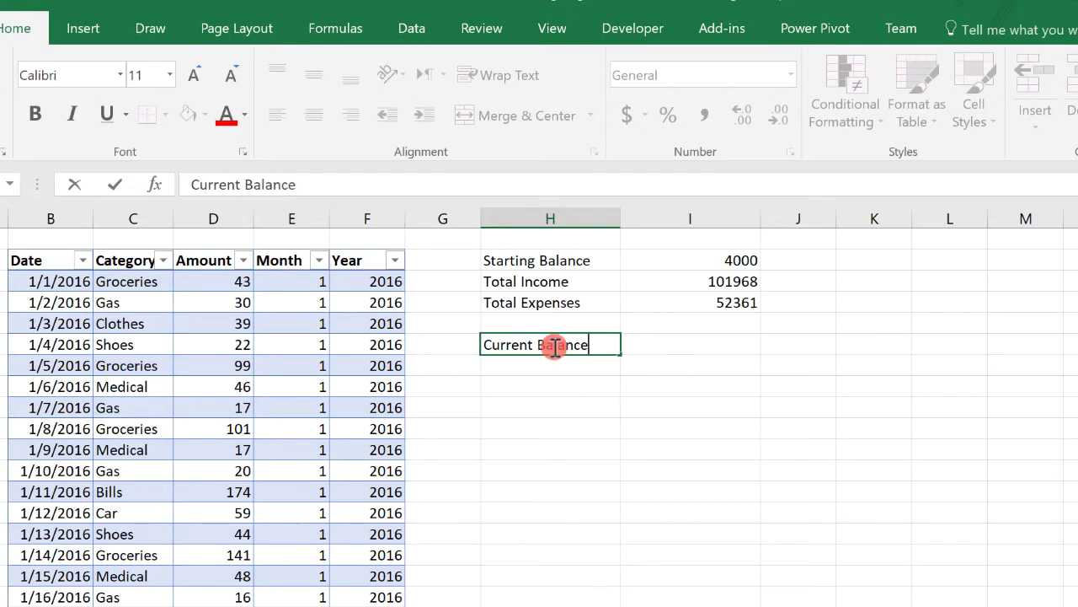
pyautogui.press('Tab')
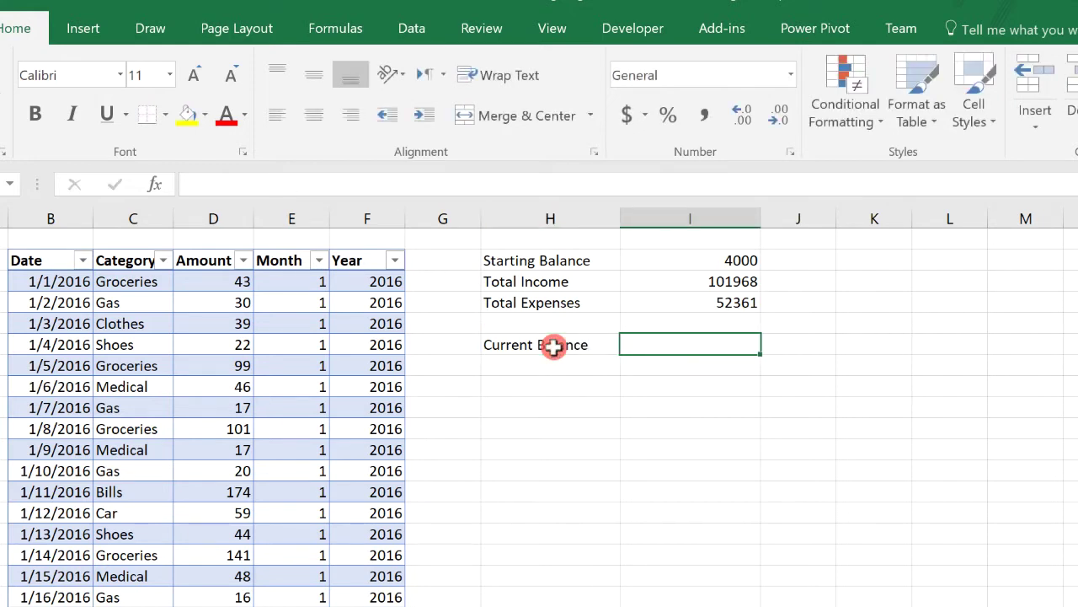
# Calculate the current balance in I6 as starting balance plus total income minus total expenses, using =I2+I3-I4.
pyautogui.write('=')
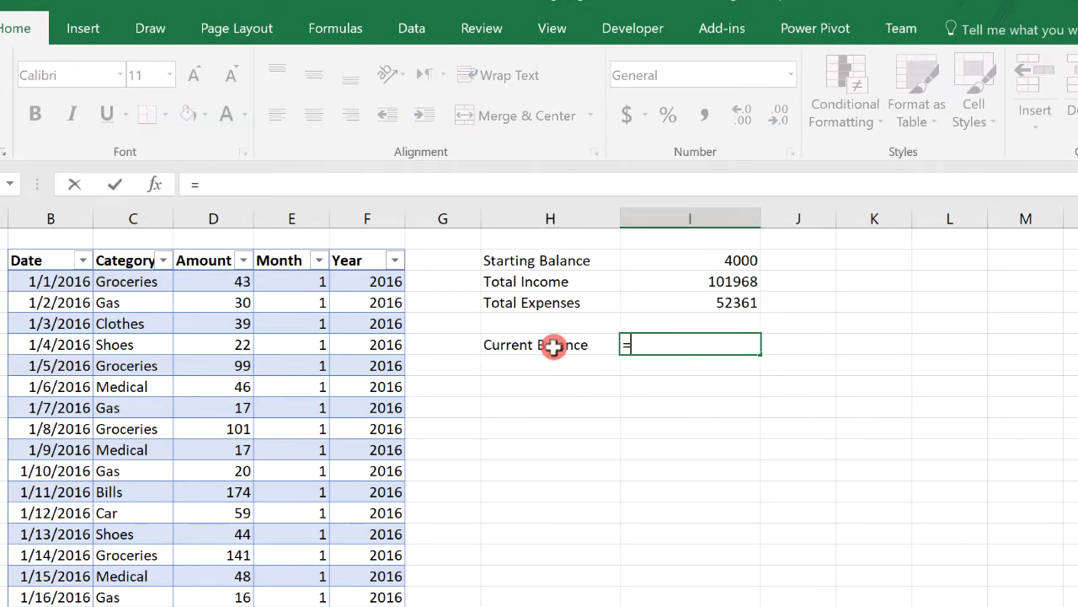
pyautogui.click(699, 263)
pyautogui.write('+')
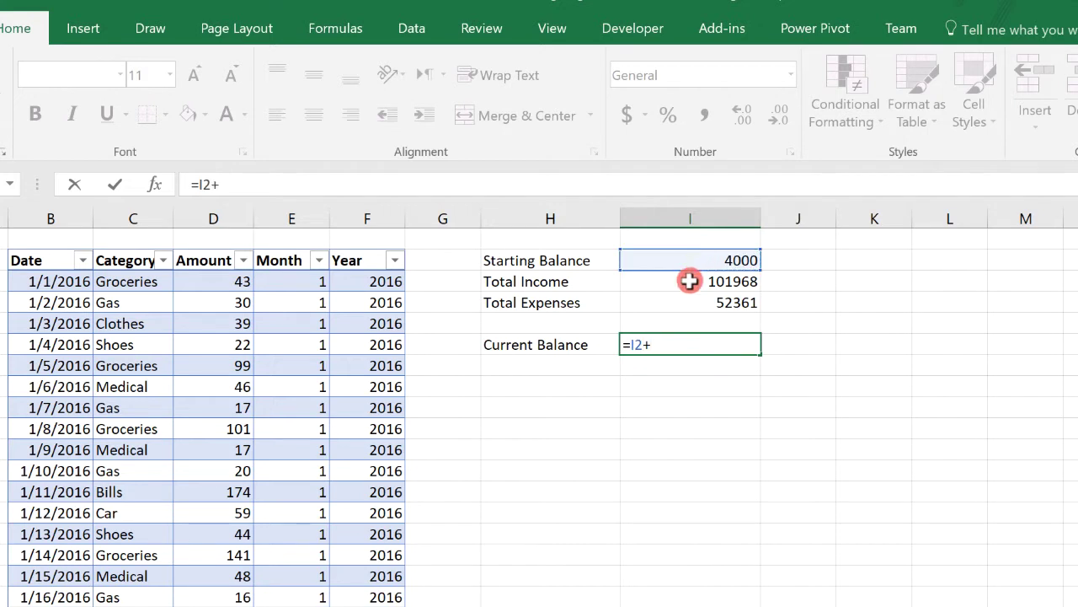
pyautogui.click(681, 281)
pyautogui.write('-')
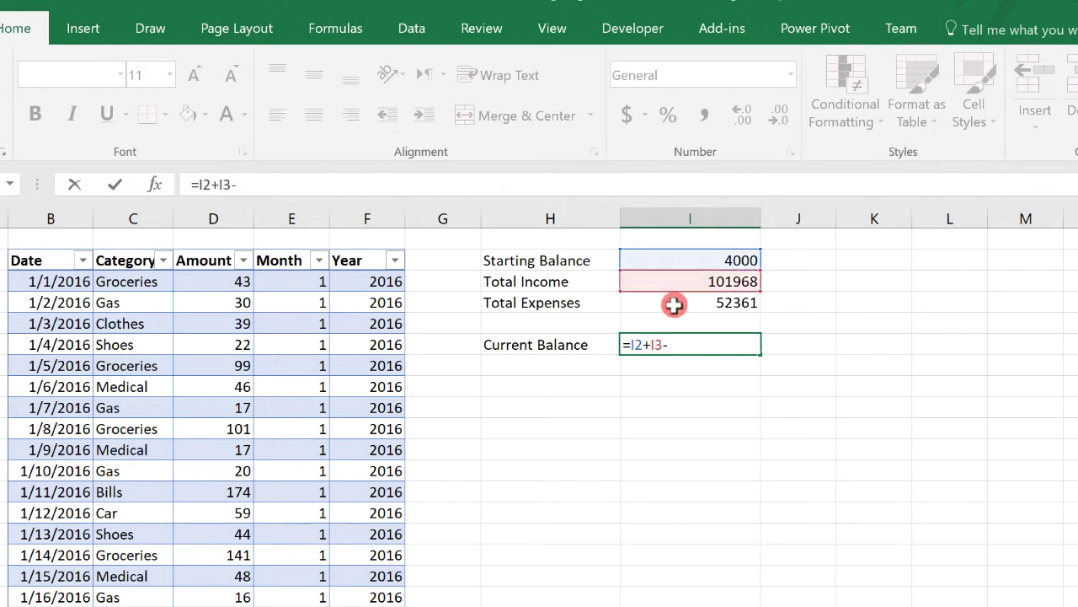
pyautogui.click(674, 305)
pyautogui.press('Return')
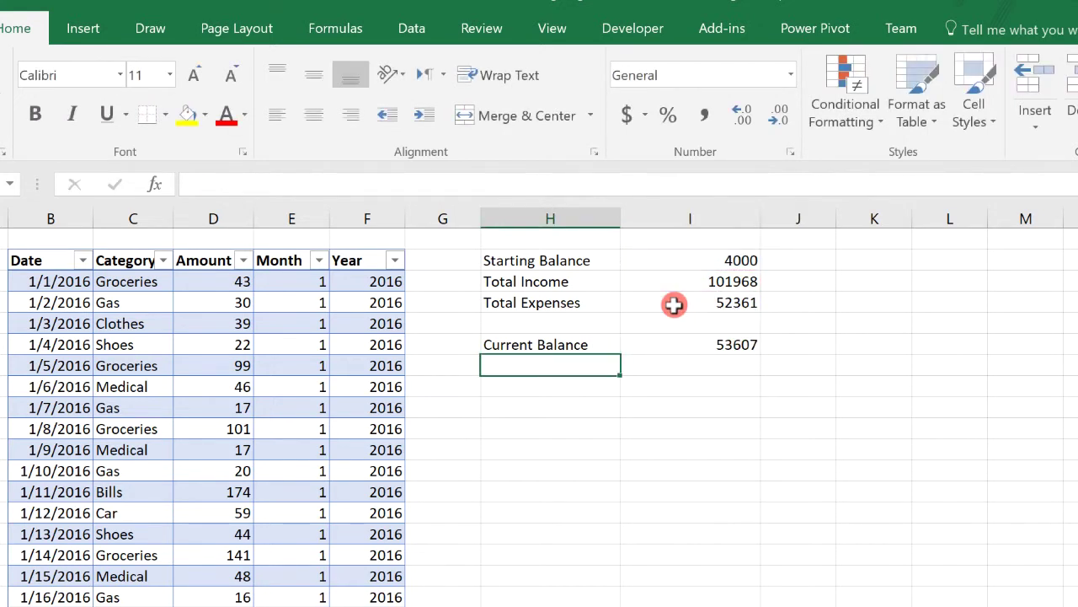
# Check the current balance formula in I6 and the years listed in the Date column's filter, without applying a filter.
pyautogui.click(695, 346)
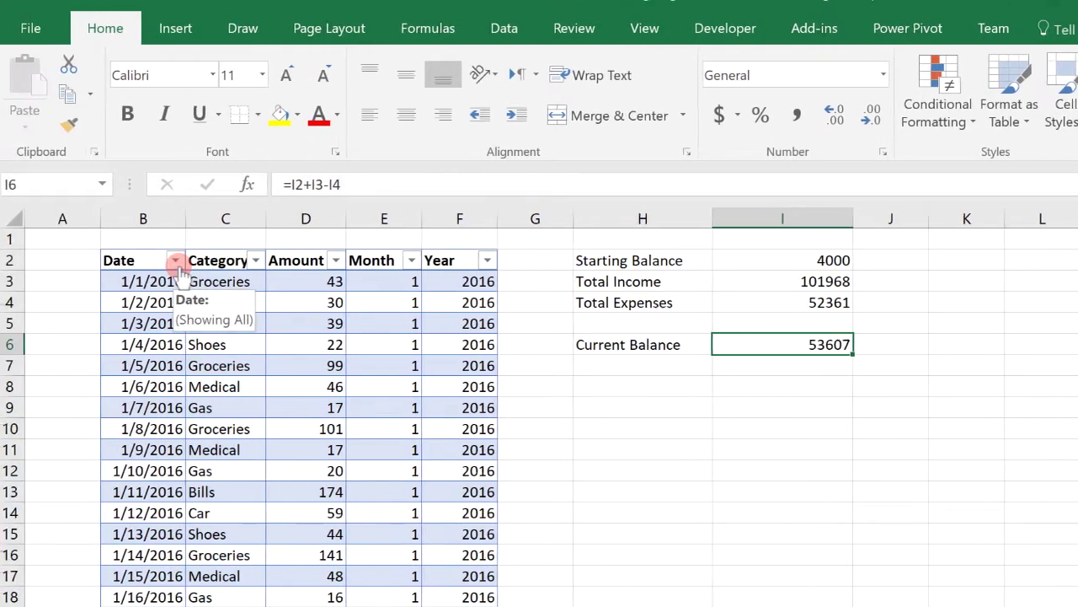
pyautogui.click(177, 262)
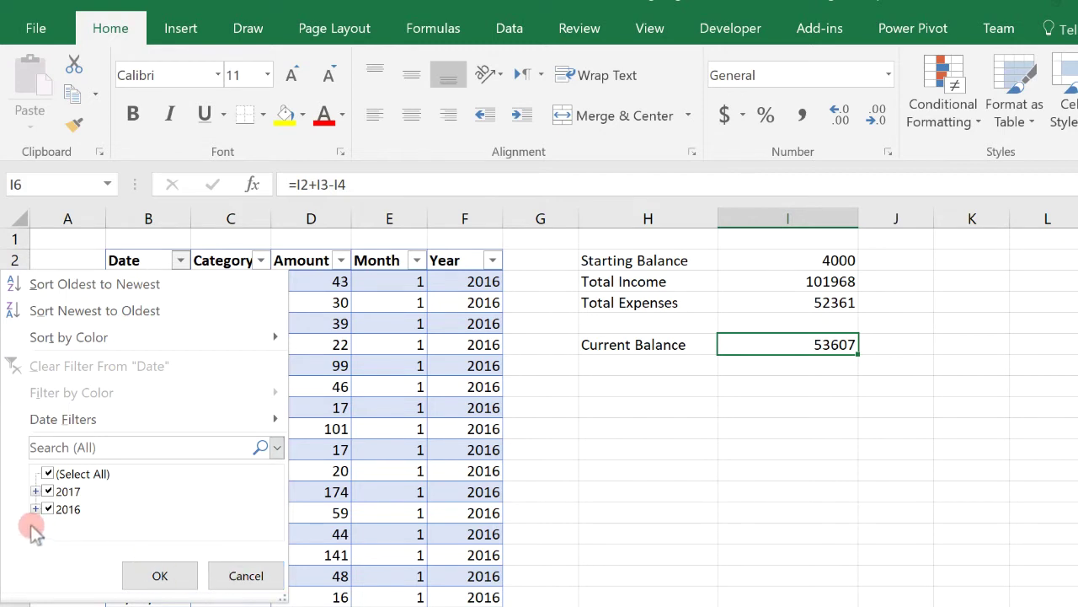
pyautogui.click(243, 574)
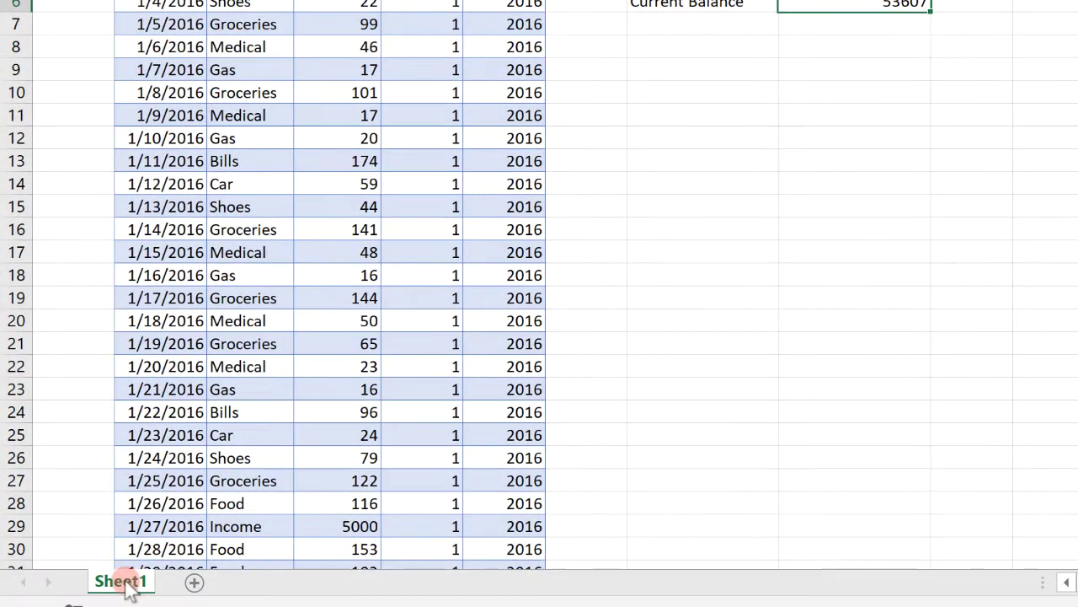
# Rename Sheet1 as Input and add a new worksheet named Dashboard.
pyautogui.doubleClick(125, 591)
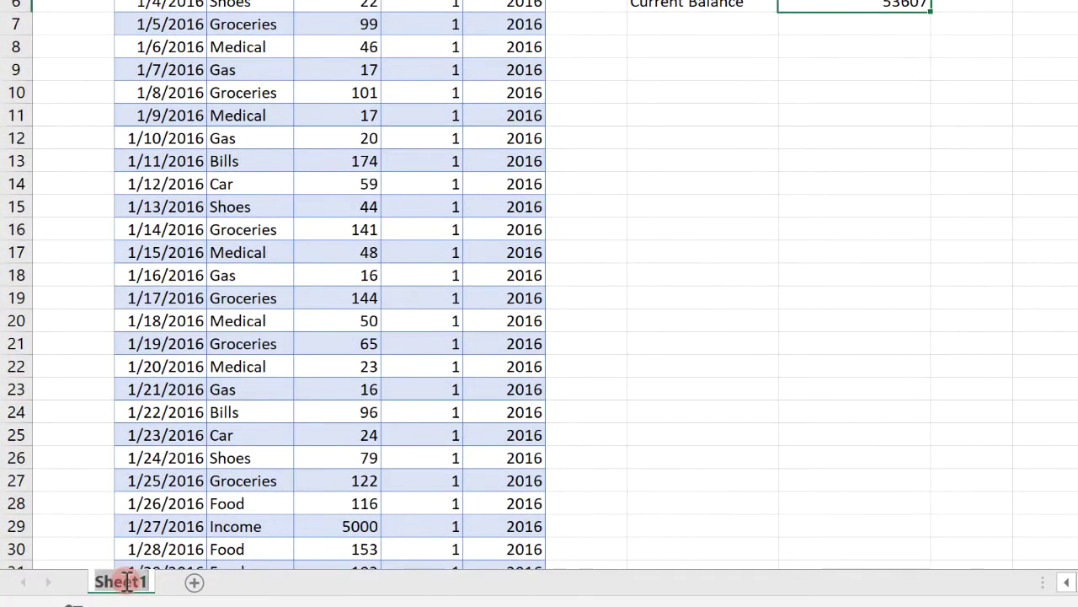
pyautogui.write('Input')
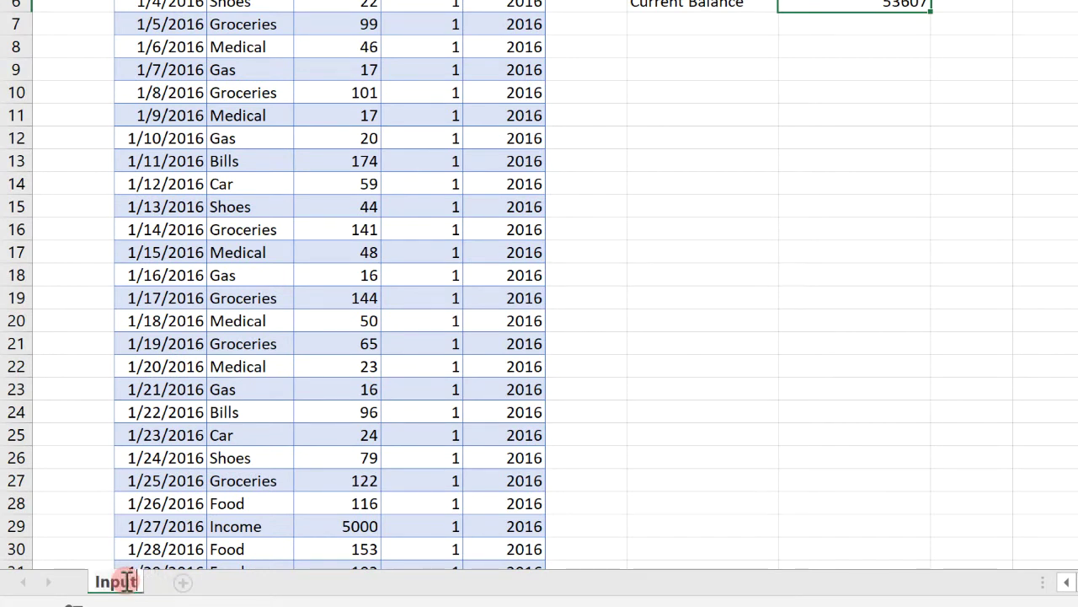
pyautogui.click(143, 585)
pyautogui.doubleClick(168, 582)
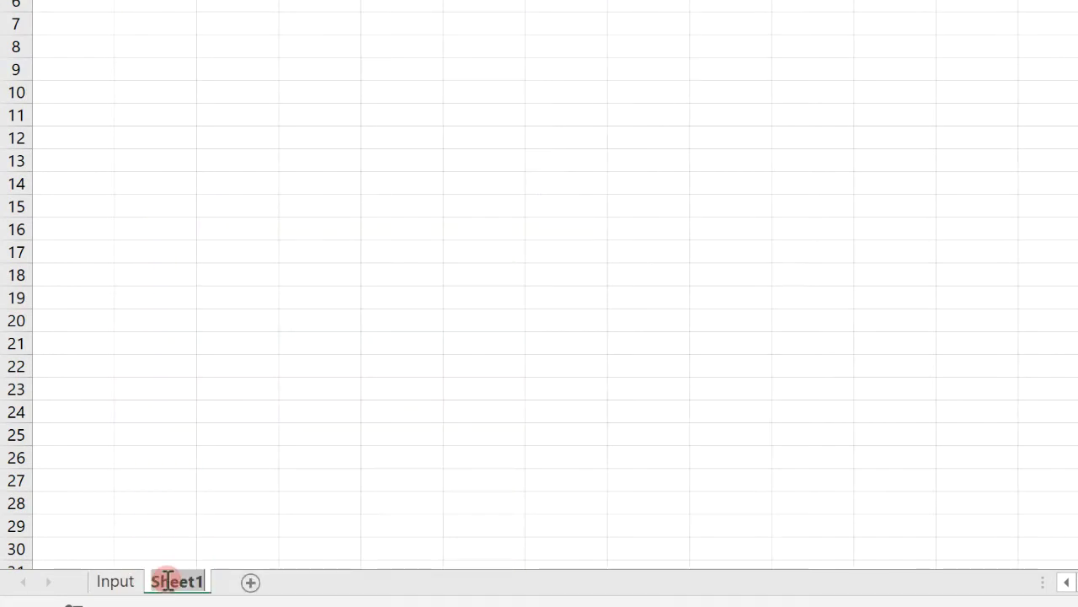
pyautogui.write('Dashboard')
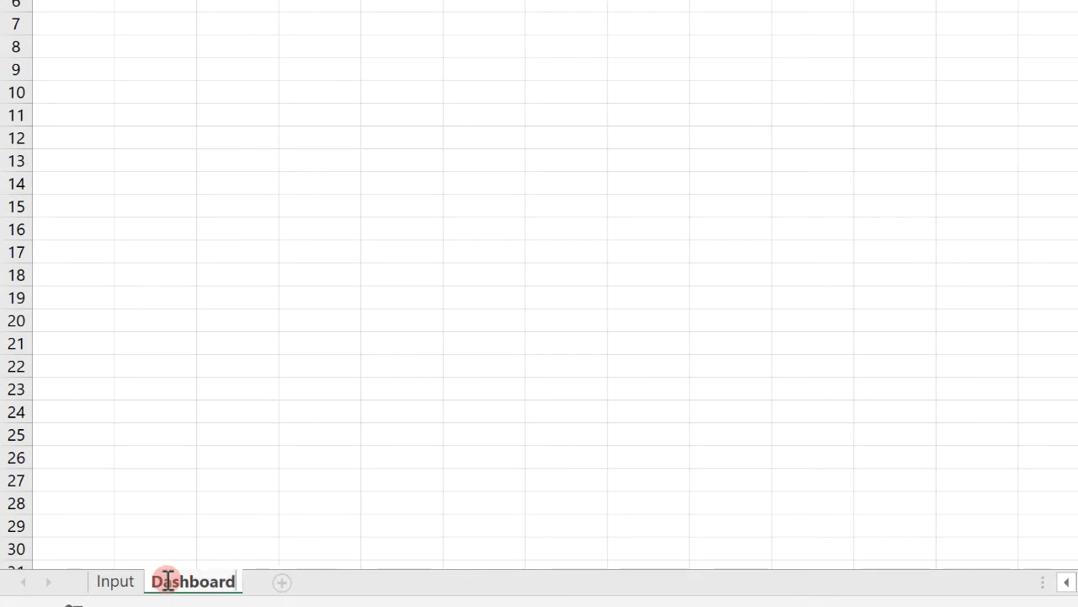
# Copy the Category column's entries from the Input sheet and paste them as values starting at B4 on the Dashboard sheet.
pyautogui.press('Return')
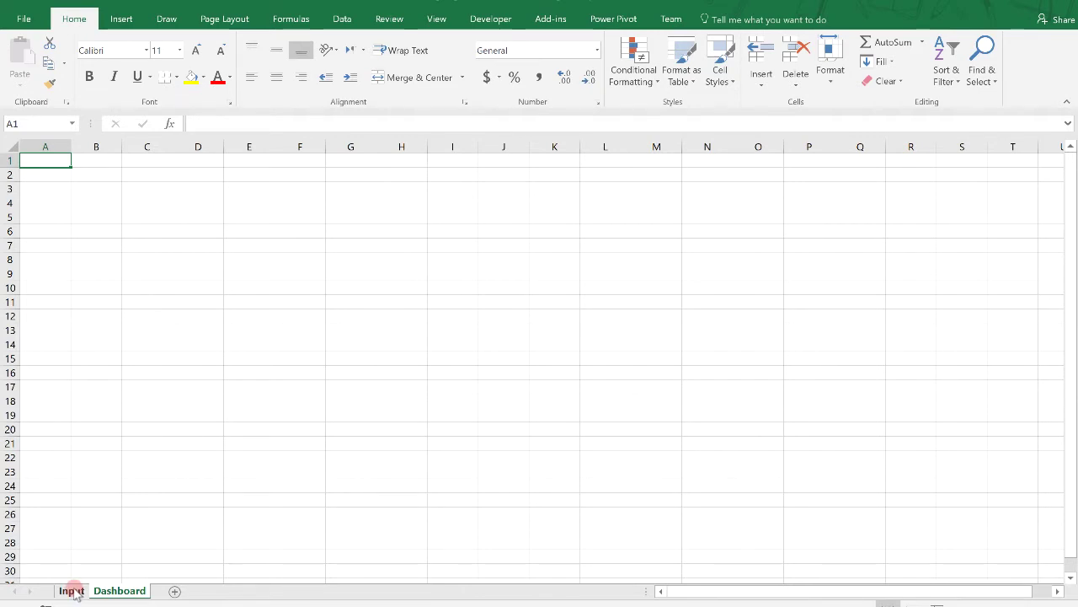
pyautogui.click(71, 590)
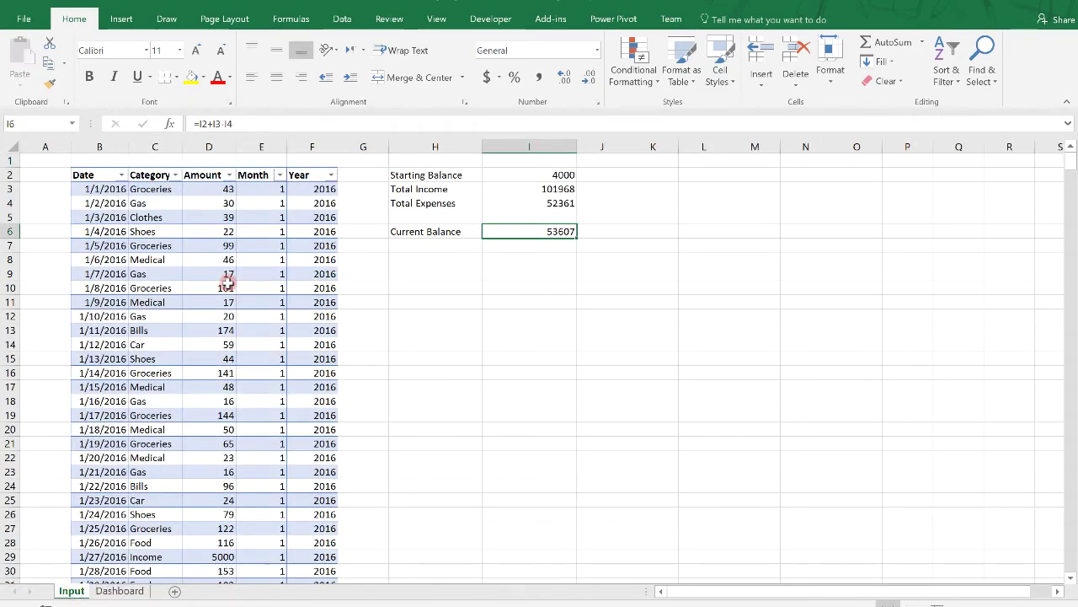
pyautogui.click(151, 173)
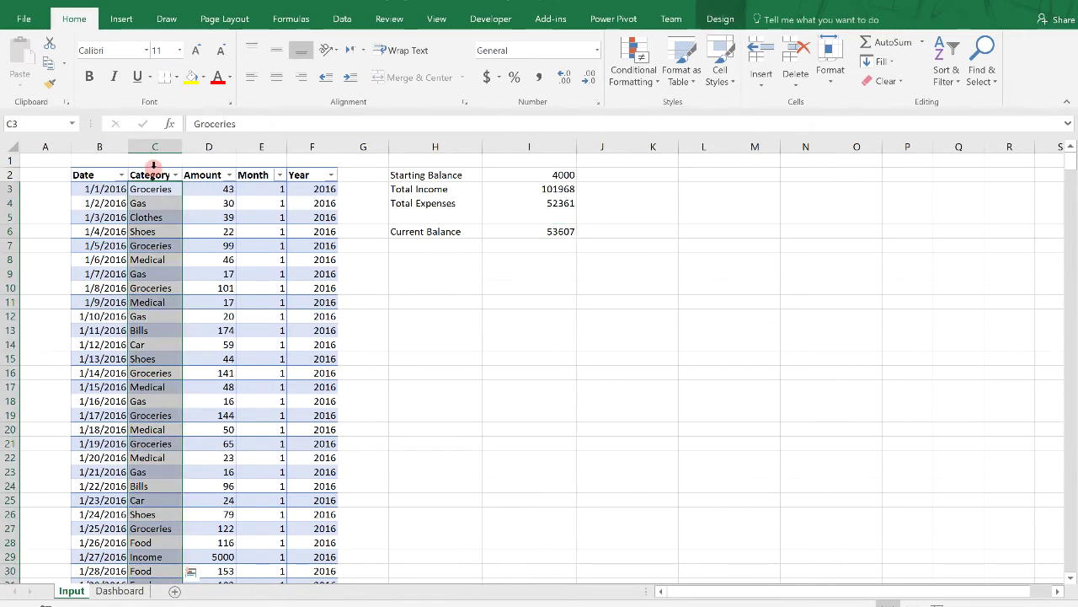
pyautogui.rightClick(164, 259)
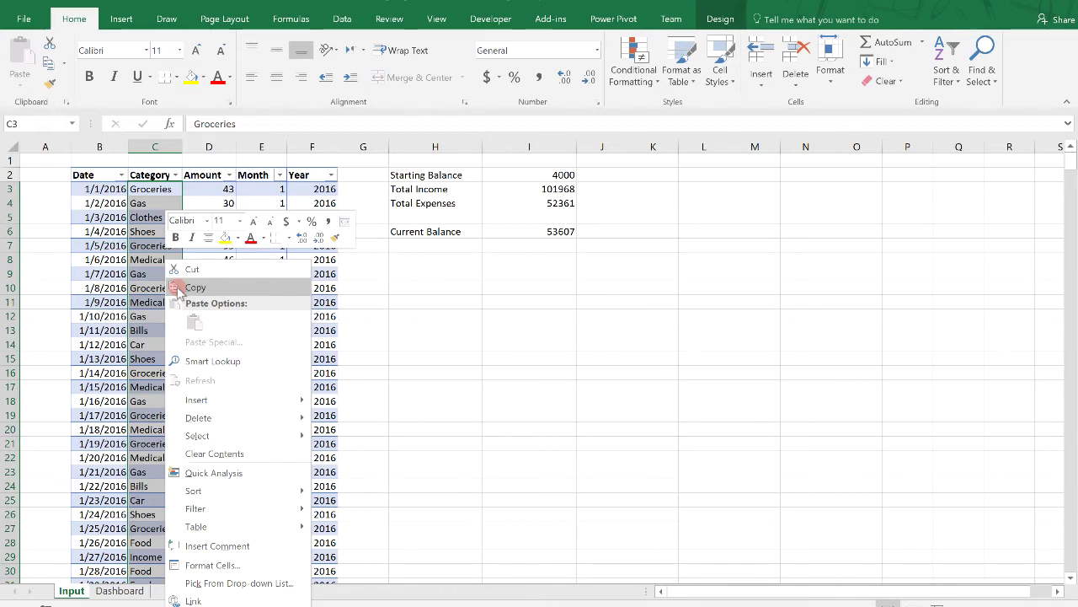
pyautogui.click(180, 289)
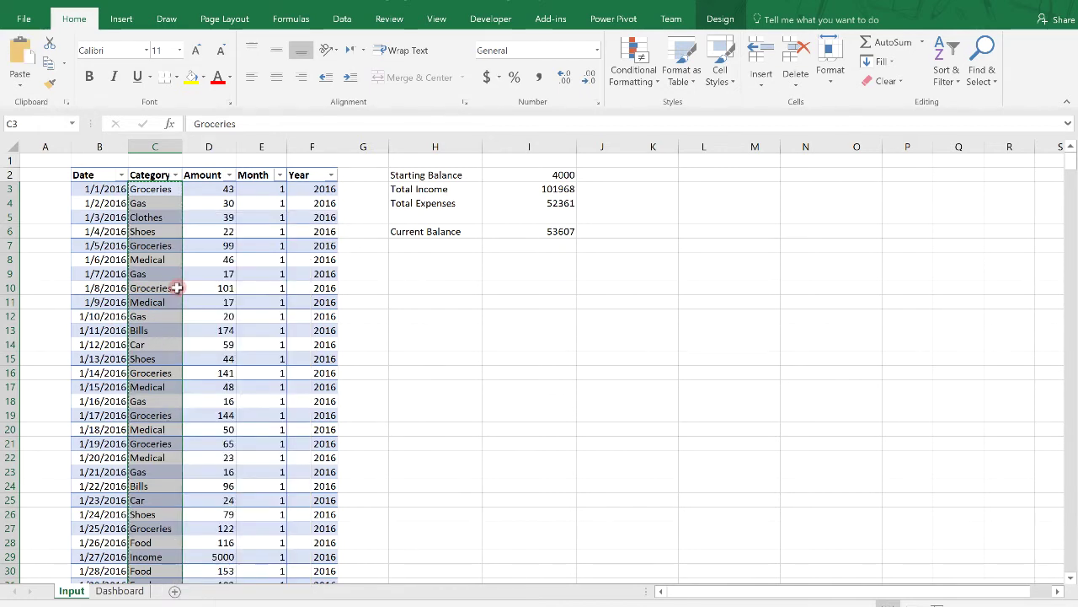
pyautogui.click(116, 591)
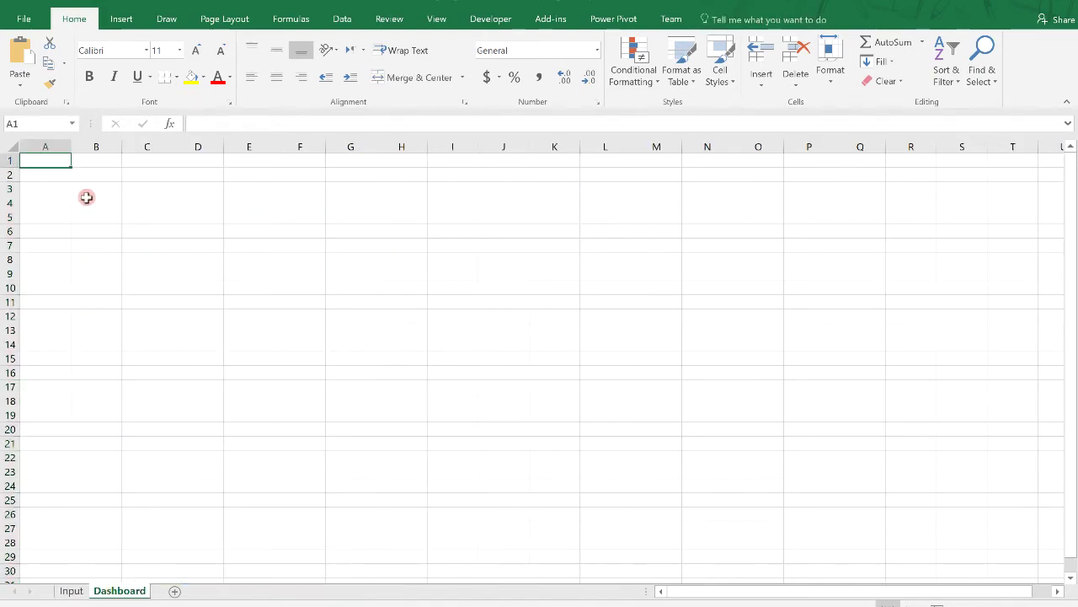
pyautogui.rightClick(96, 203)
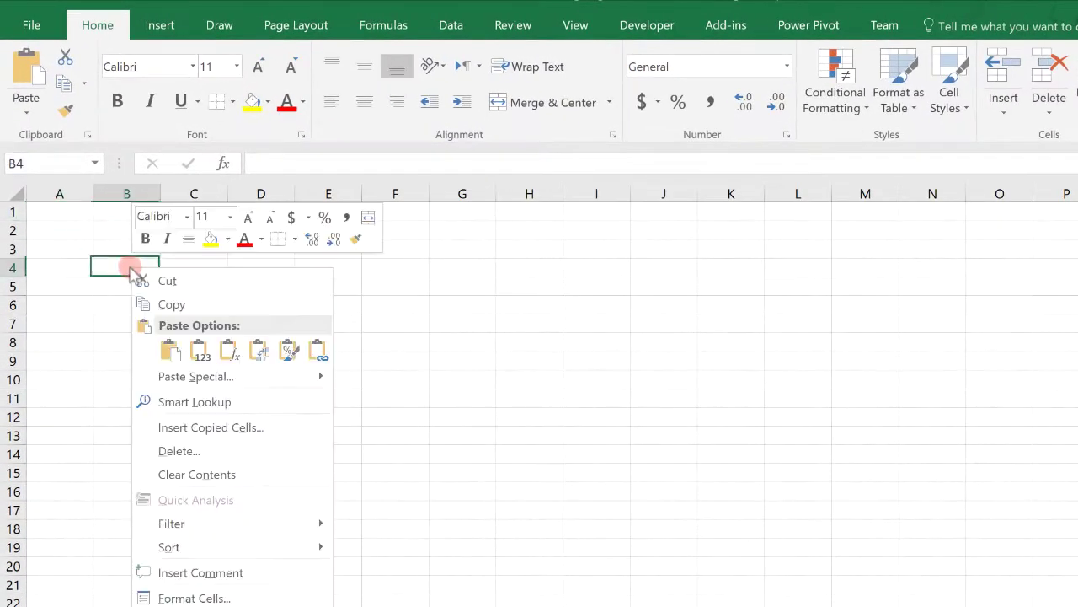
pyautogui.click(199, 349)
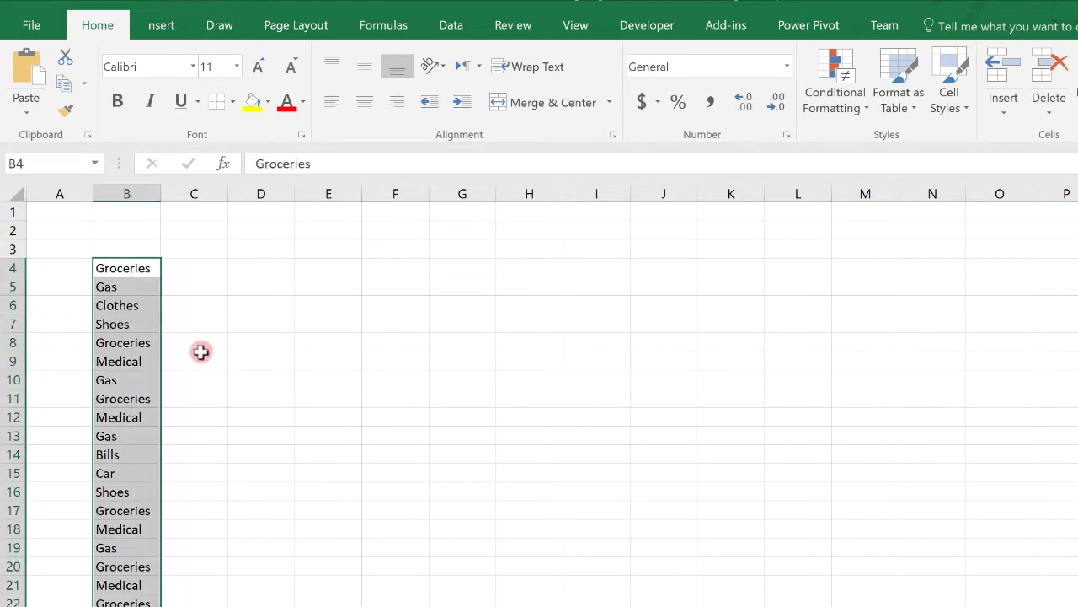
# Format the pasted category list in B4:B703 as a blue banded table, leaving the existing-headers option off.
pyautogui.click(157, 379)
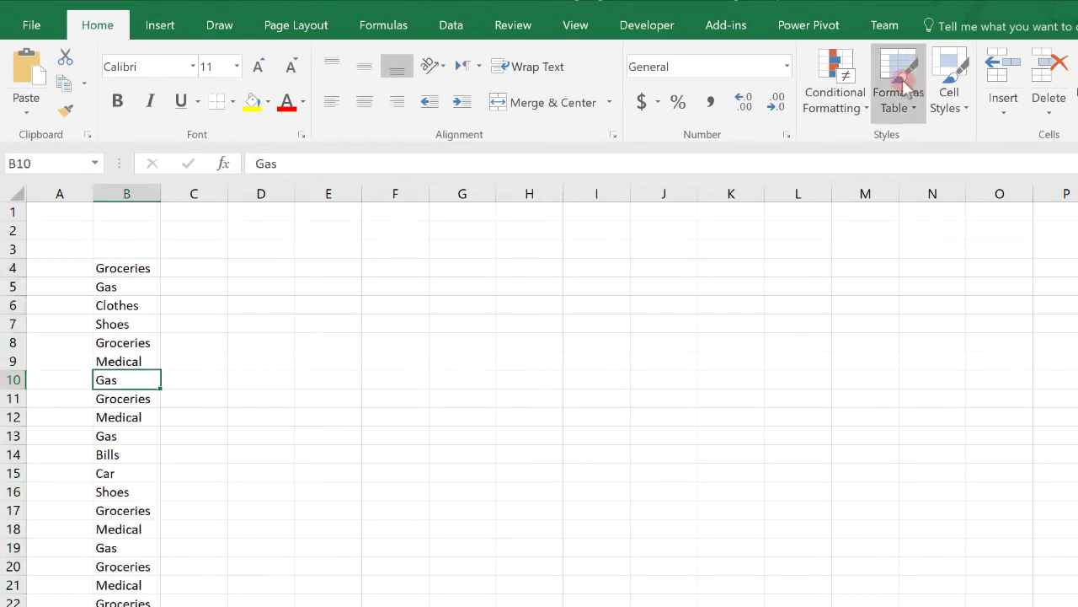
pyautogui.click(901, 81)
pyautogui.click(957, 279)
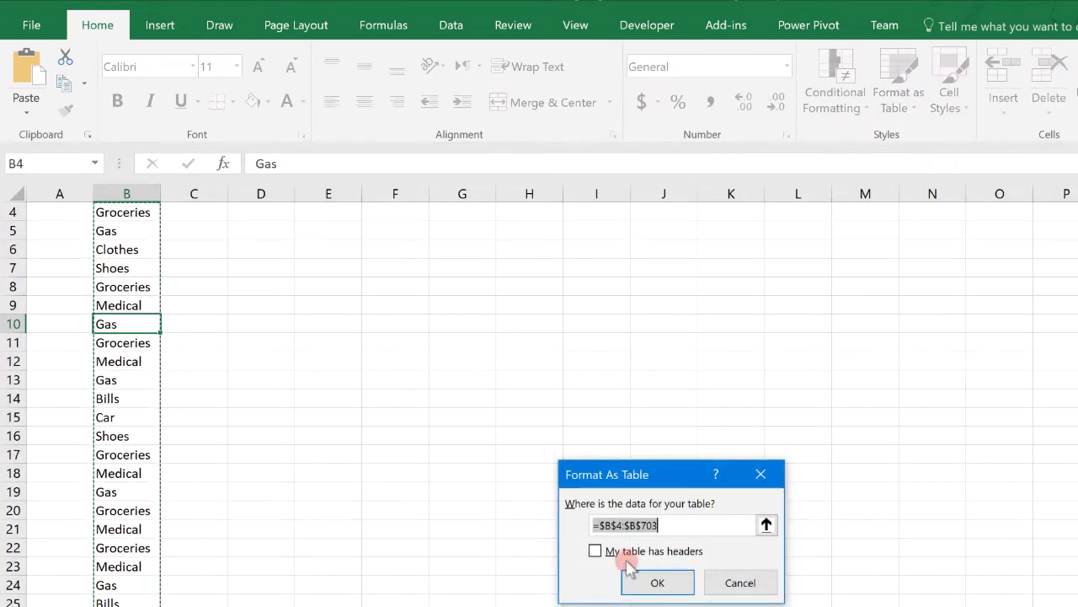
pyautogui.click(656, 583)
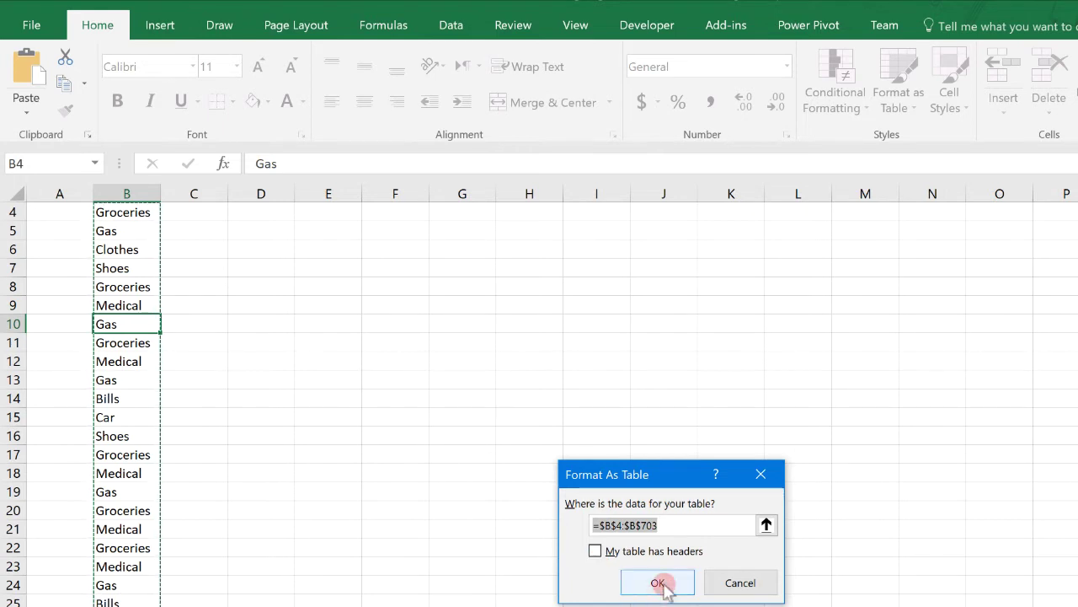
pyautogui.scroll(1, 169, 297)
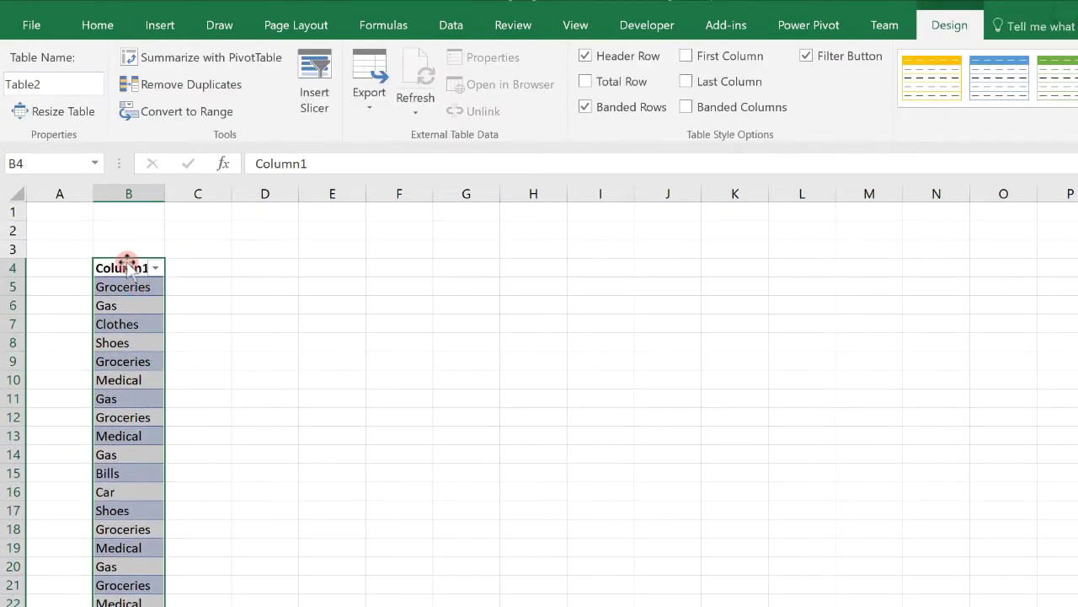
# Change the new table's header in B4 to Category.
pyautogui.click(115, 267)
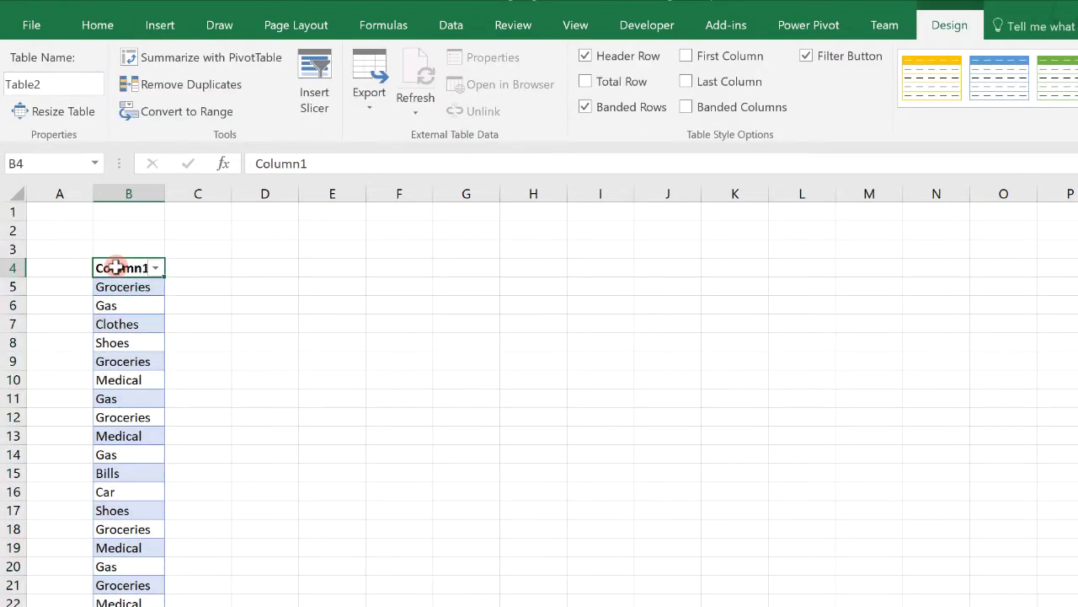
pyautogui.write('Category')
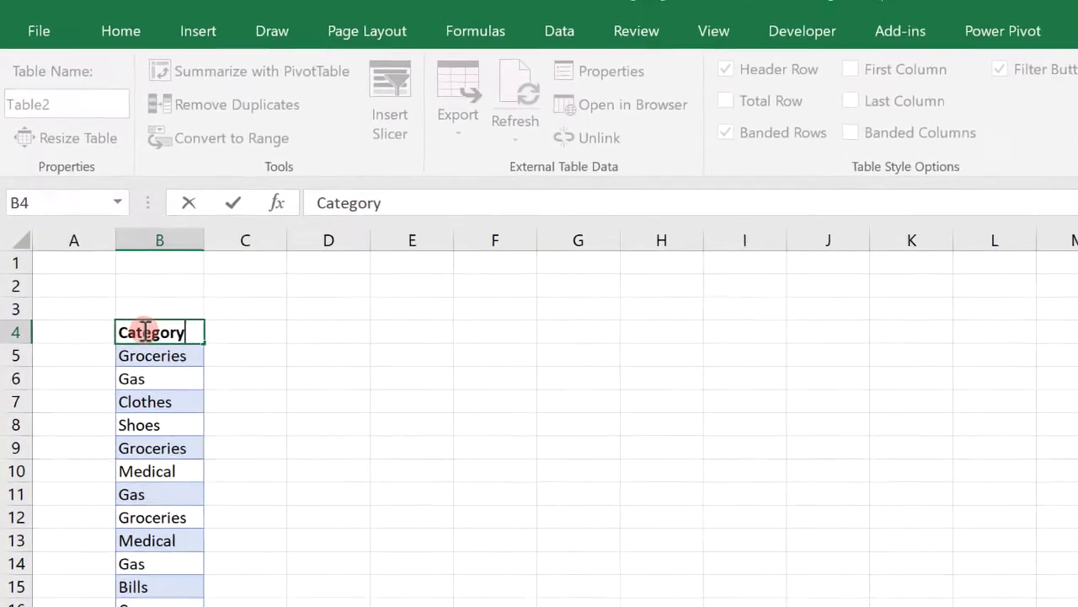
pyautogui.press('Return')
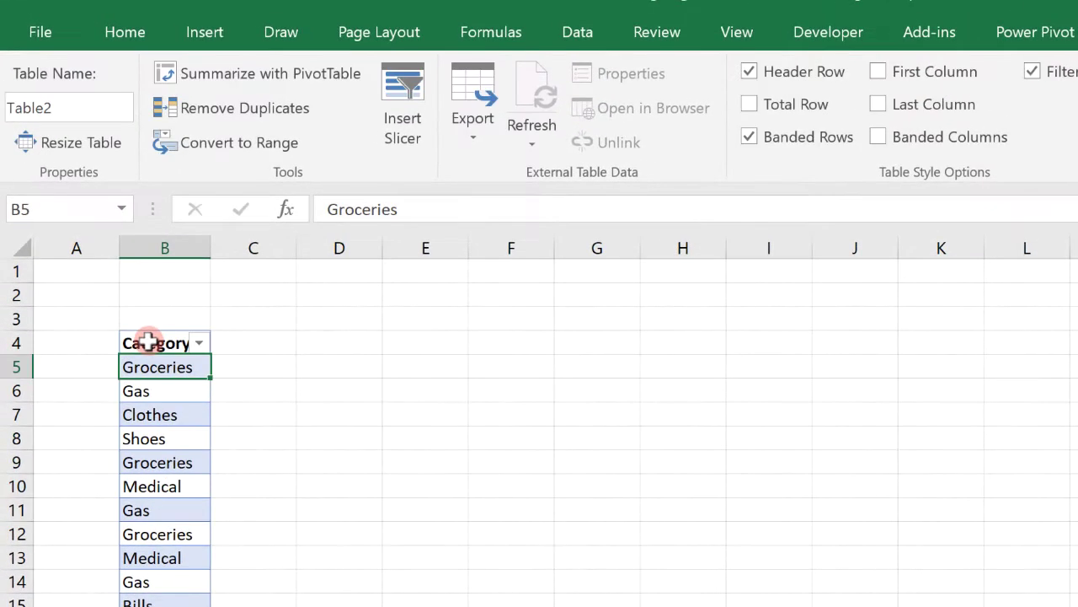
# Name the Dashboard category table Categories.
pyautogui.click(65, 106)
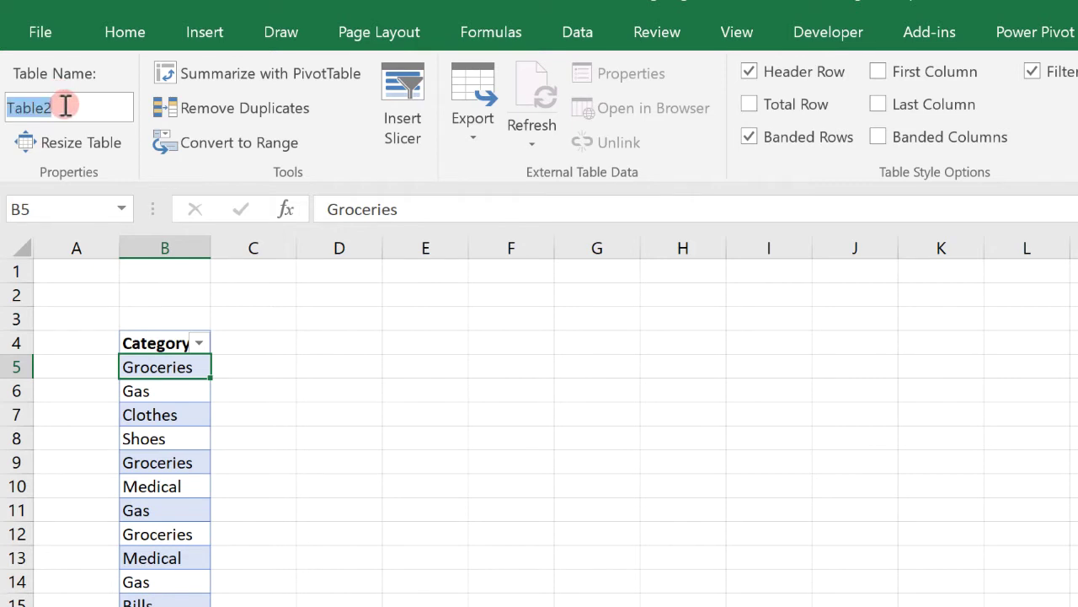
pyautogui.write('Category')
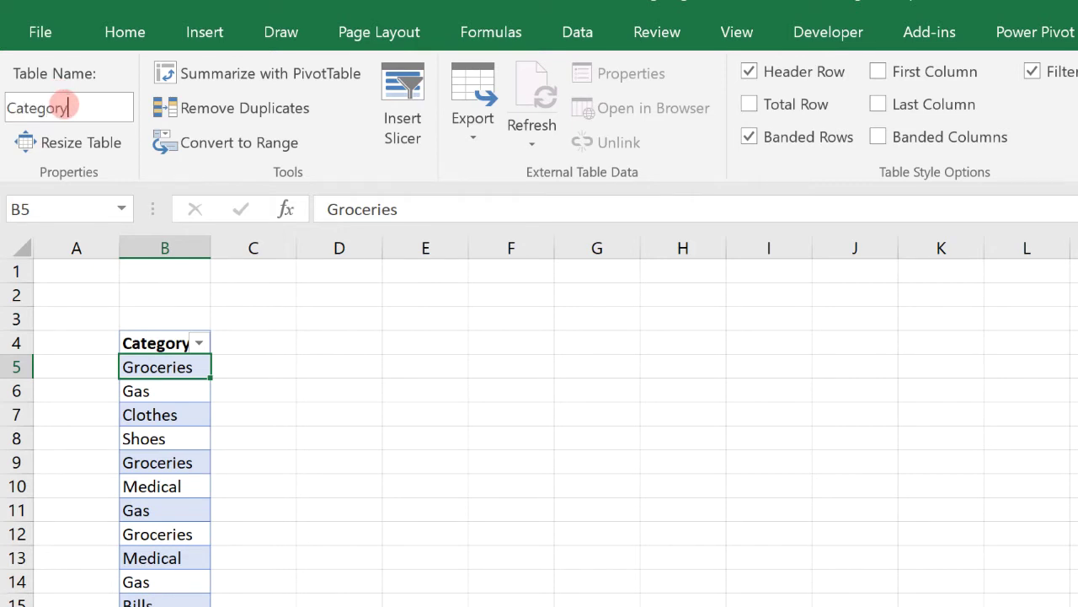
pyautogui.press('BackSpace')
pyautogui.write('ies')
pyautogui.press('Return')
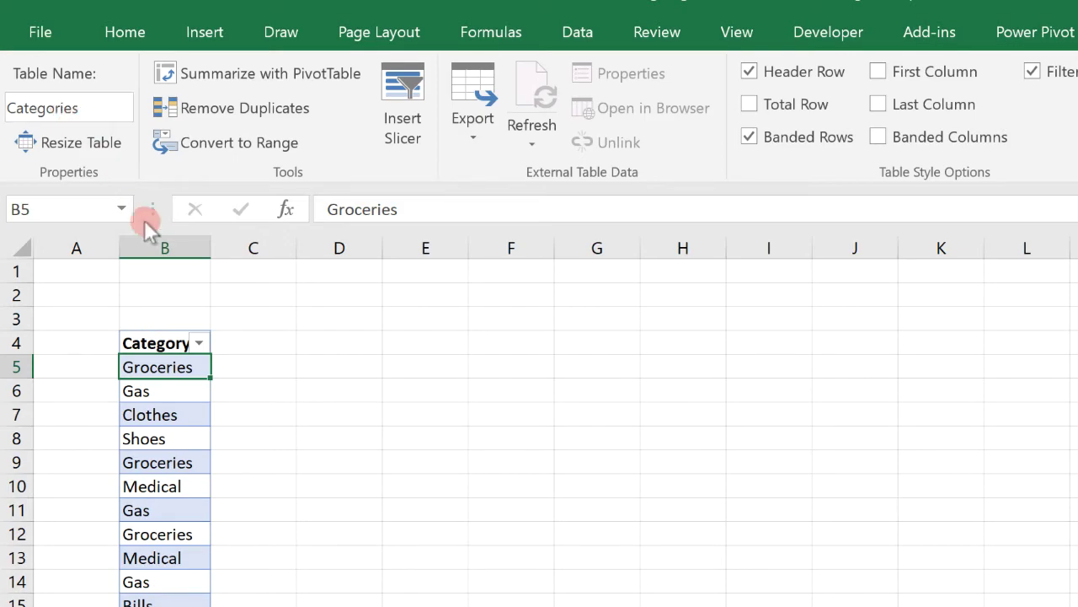
# Remove the duplicate values from the table's Category column and widen column B slightly.
pyautogui.click(190, 482)
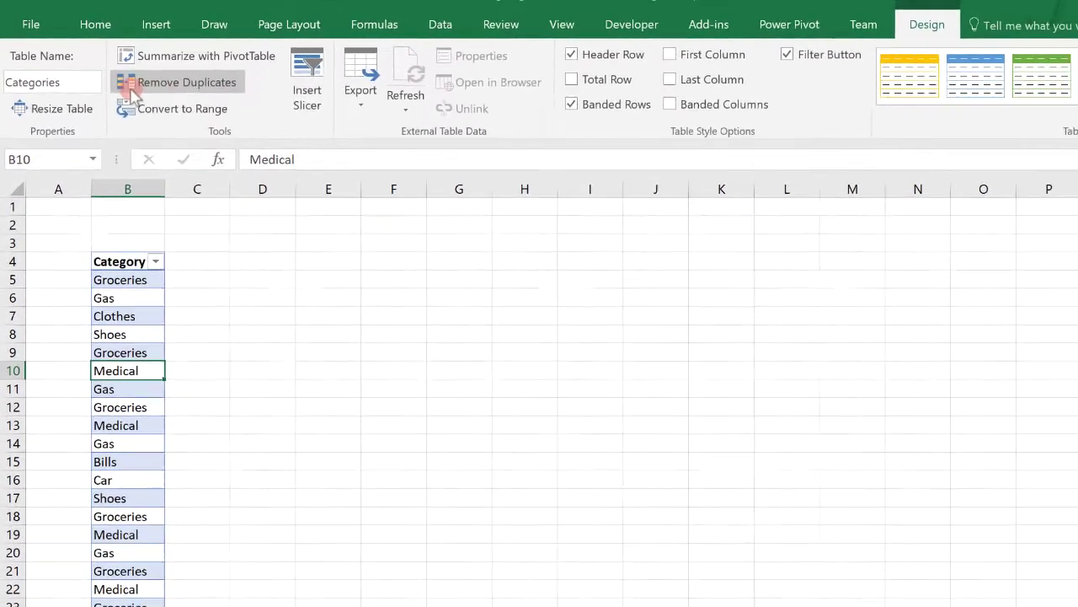
pyautogui.click(154, 100)
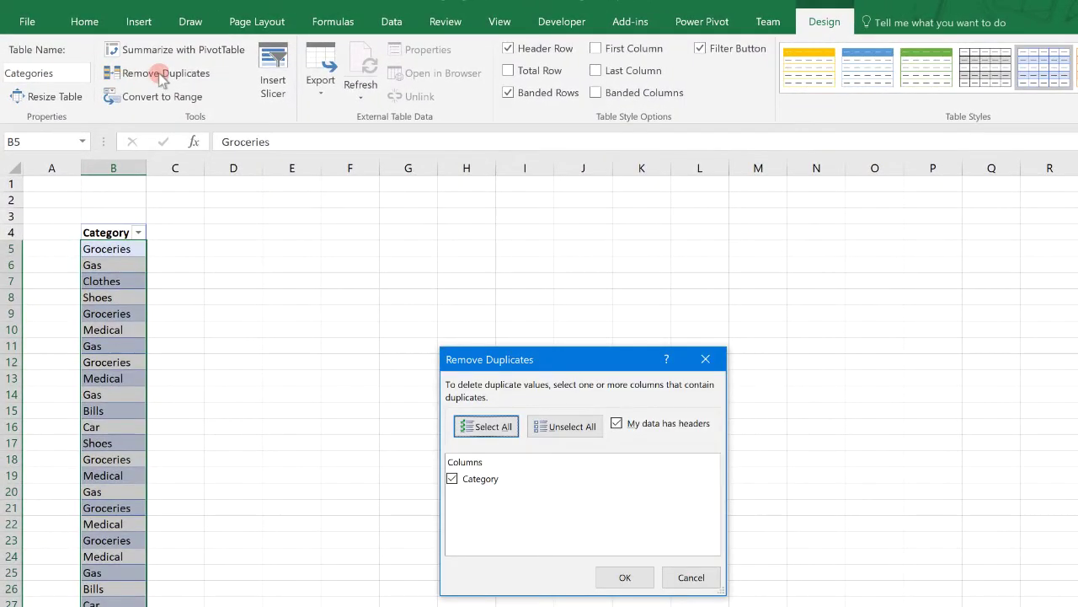
pyautogui.click(623, 575)
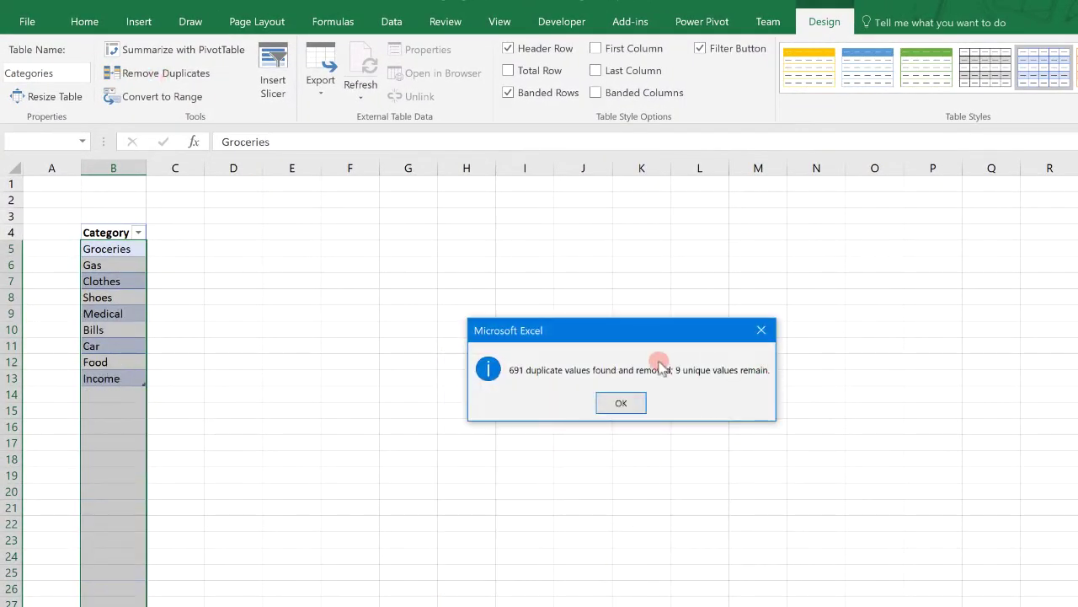
pyautogui.click(622, 403)
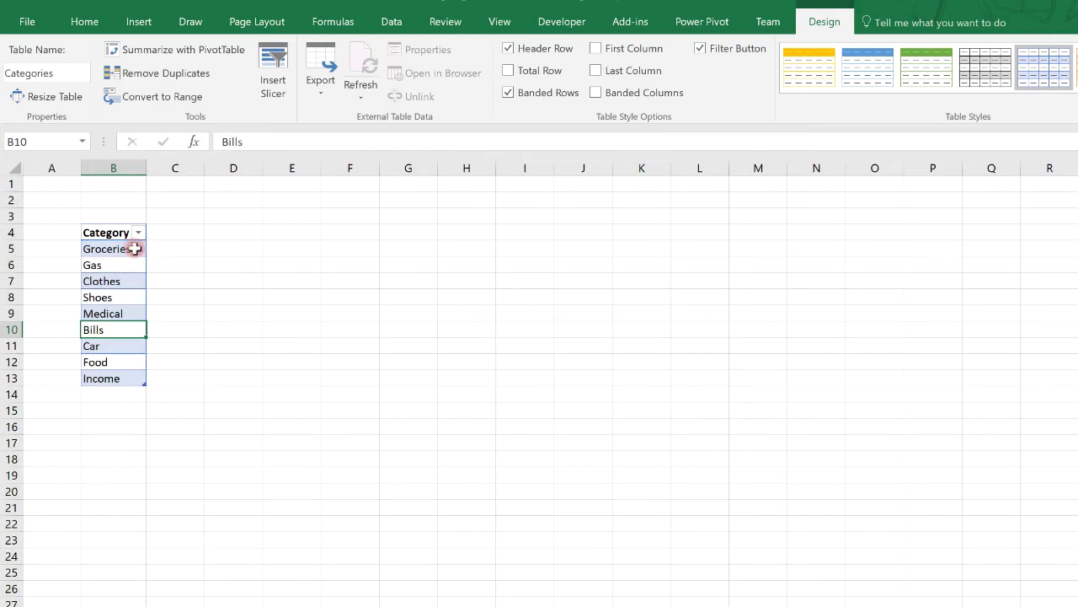
pyautogui.moveTo(144, 172); pyautogui.dragTo(165, 172)
# Add a This Month column to the Categories table in C4 and fit its width to the header.
pyautogui.click(174, 322)
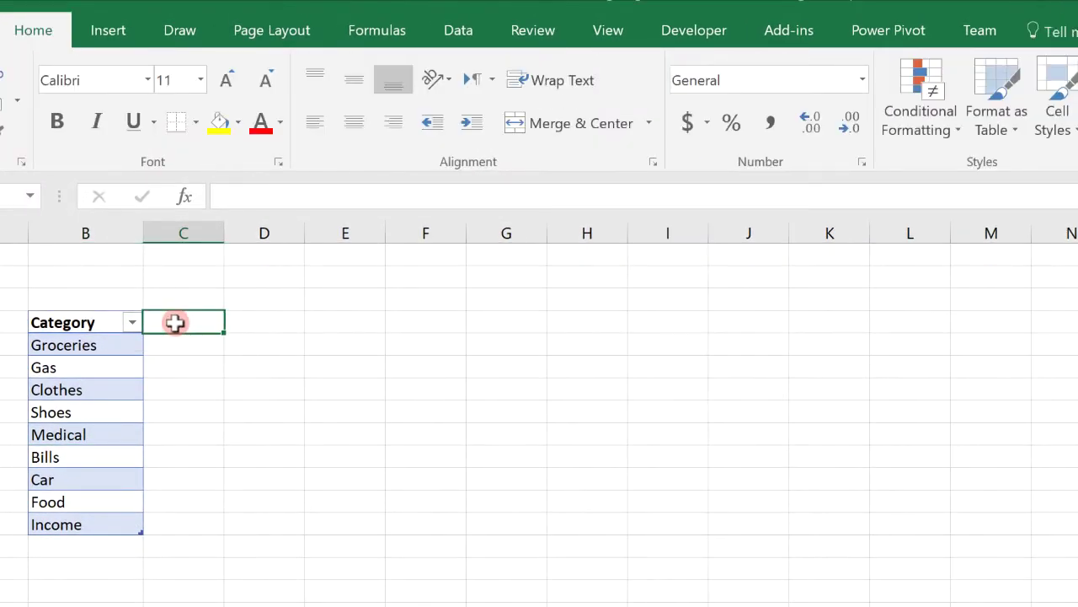
pyautogui.write('This Mo')
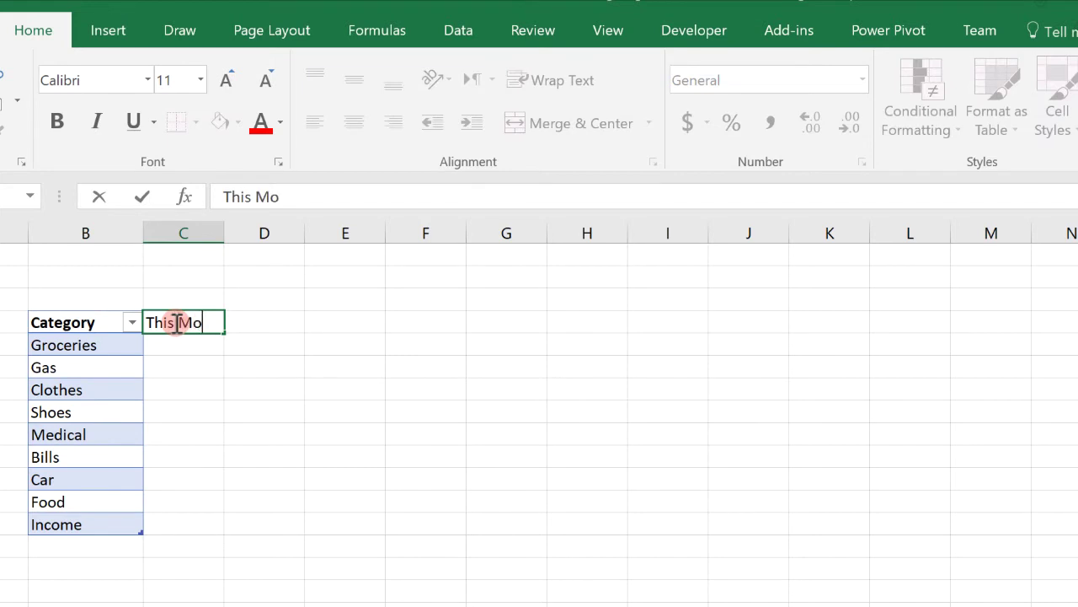
pyautogui.write('nth')
pyautogui.press('Tab')
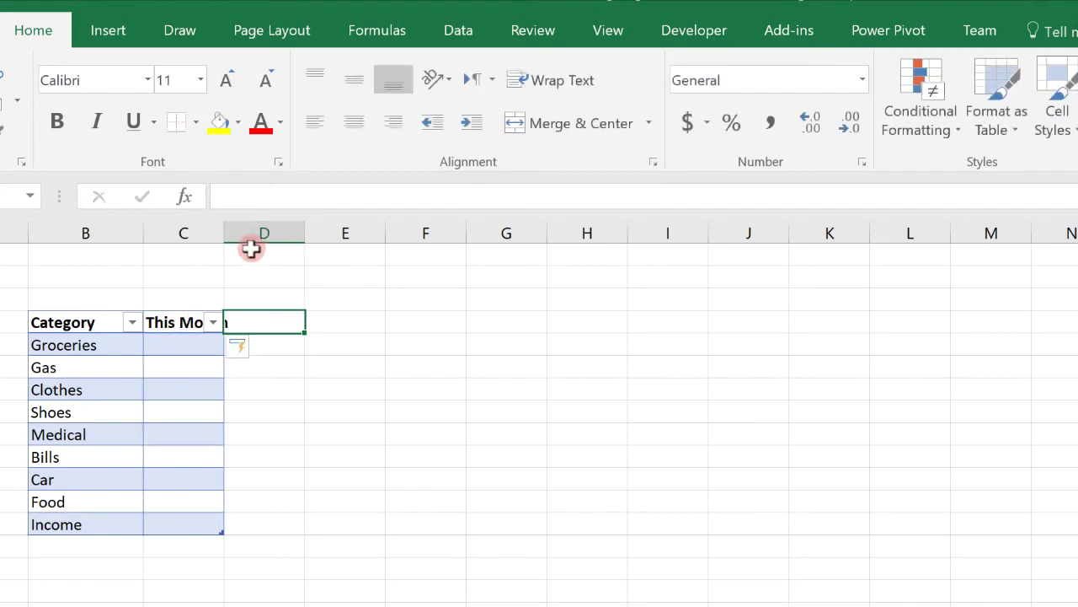
pyautogui.doubleClick(223, 230)
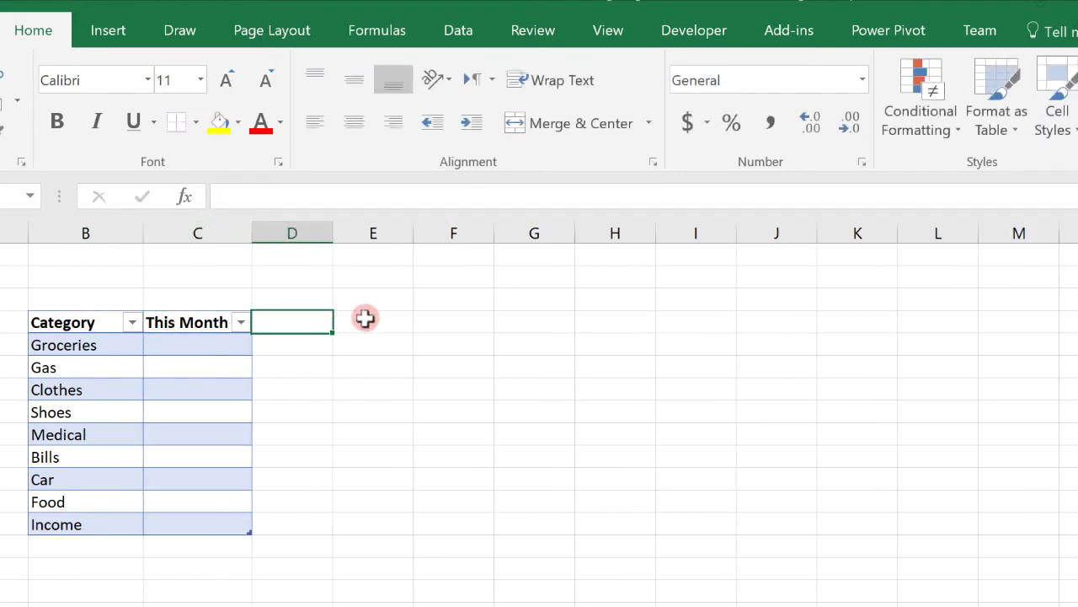
# Add a Previous Month column to the Categories table in D4 and fit its width to the header.
pyautogui.write('Previ')
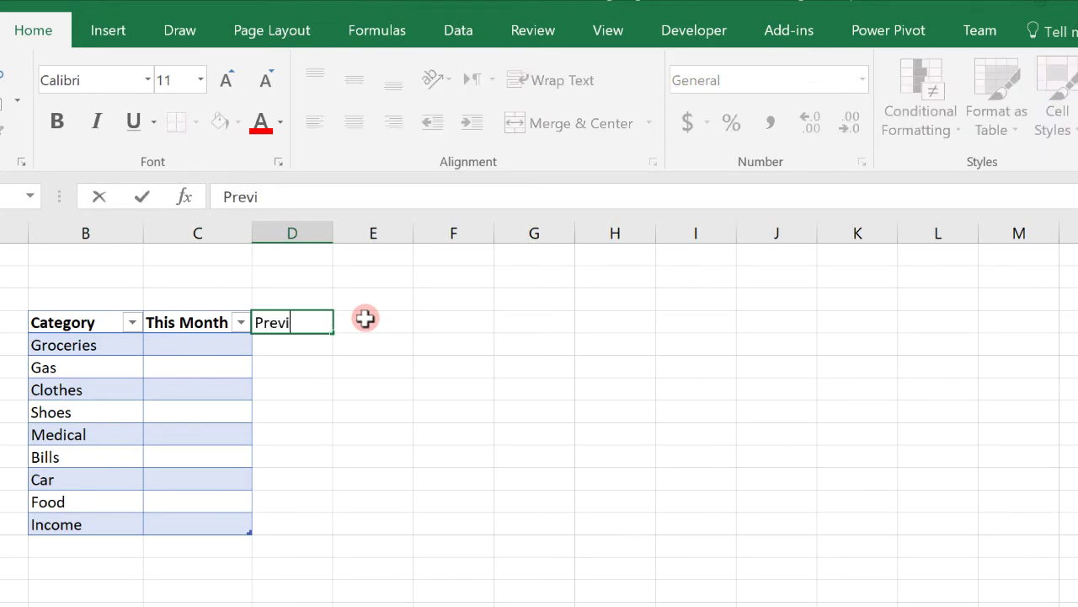
pyautogui.write('ous Month')
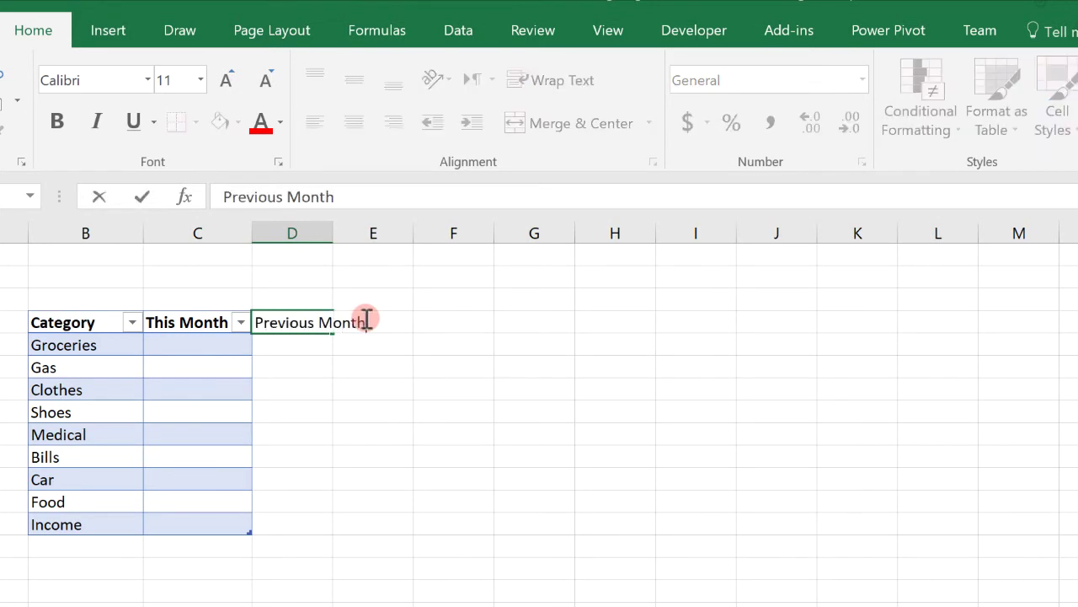
pyautogui.press('Tab')
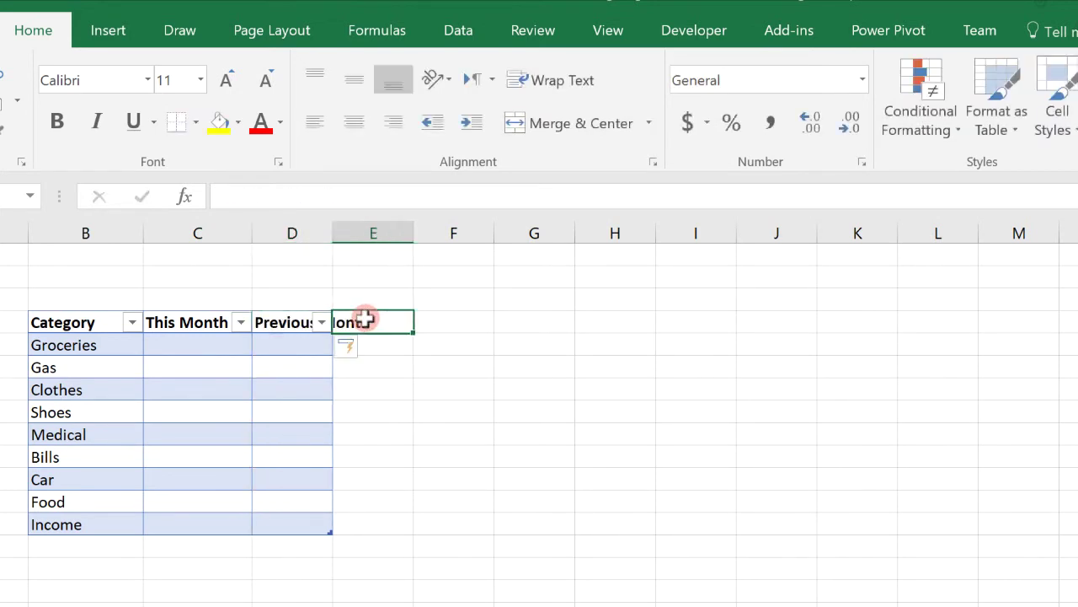
pyautogui.doubleClick(332, 232)
# Add a YTD Amount column to the Categories table in E4 and fit column E's width to the header.
pyautogui.moveTo(476, 236); pyautogui.dragTo(498, 236)
pyautogui.write('Y')
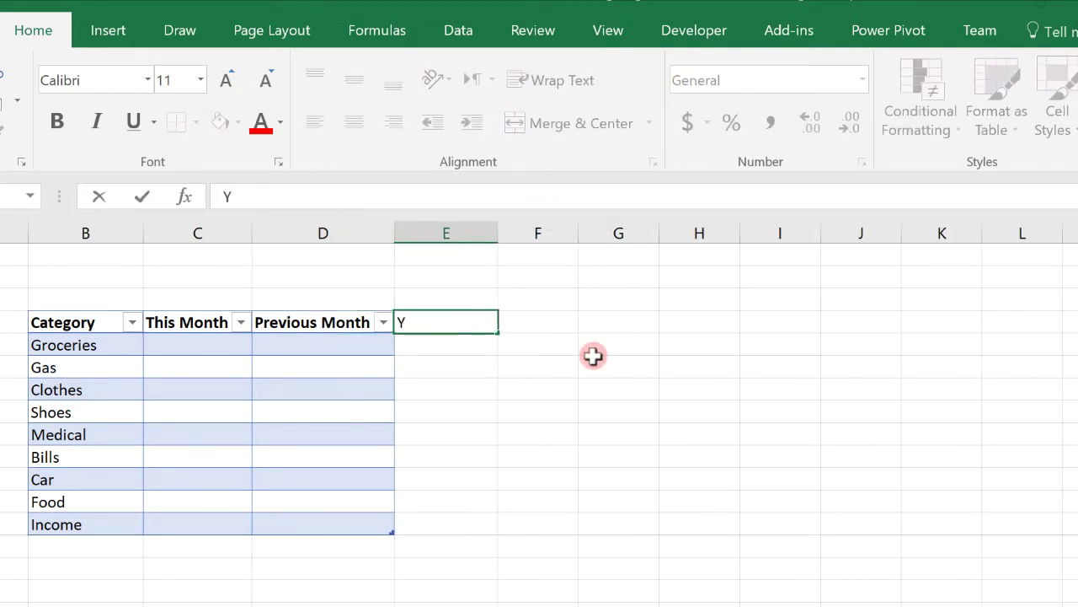
pyautogui.write('TD Expenses')
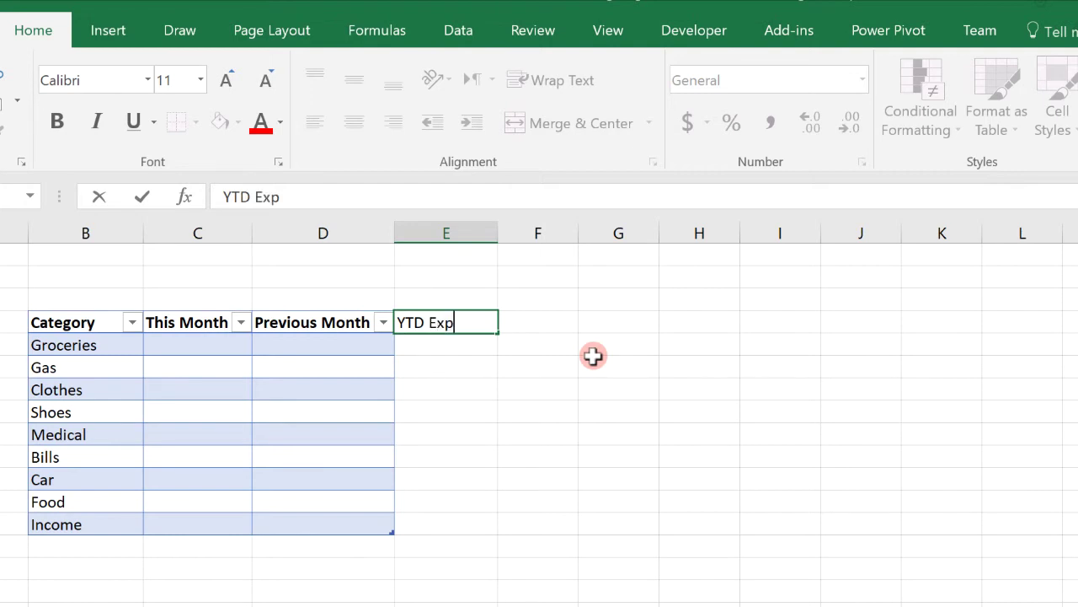
pyautogui.press('BackSpace')
pyautogui.press('BackSpace')
pyautogui.press('BackSpace')
pyautogui.press('BackSpace')
pyautogui.press('BackSpace')
pyautogui.press('BackSpace')
pyautogui.press('BackSpace')
pyautogui.press('BackSpace')
pyautogui.press('BackSpace')
pyautogui.write('An')
pyautogui.press('BackSpace')
pyautogui.write('mount')
pyautogui.press('Return')
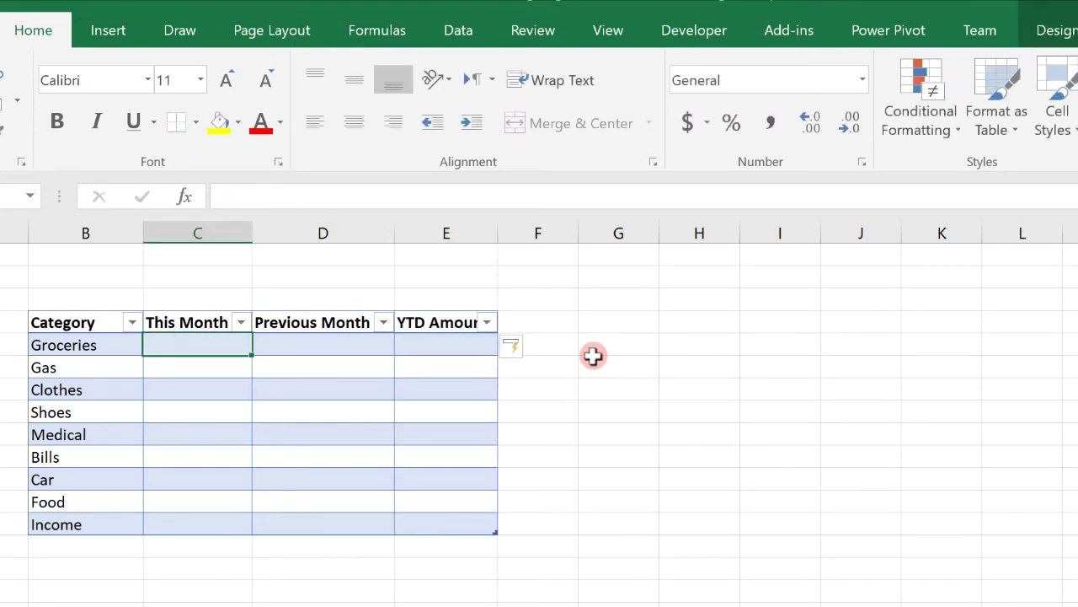
pyautogui.doubleClick(499, 232)
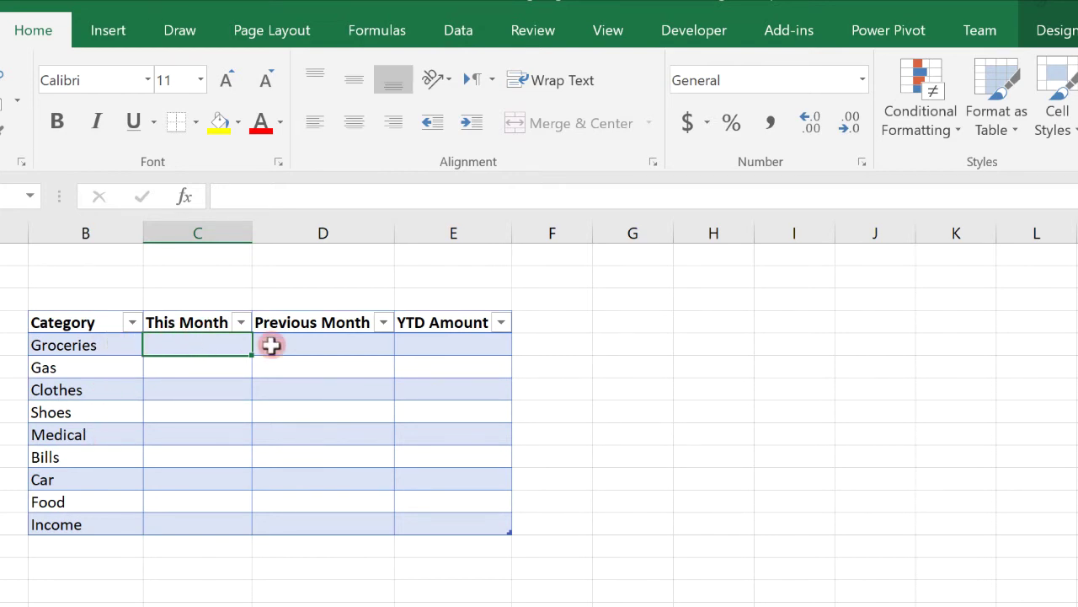
# Start a SUMIFS formula in the Groceries row's This Month cell with Expenses[Amount] as the sum range.
pyautogui.write('=sum')
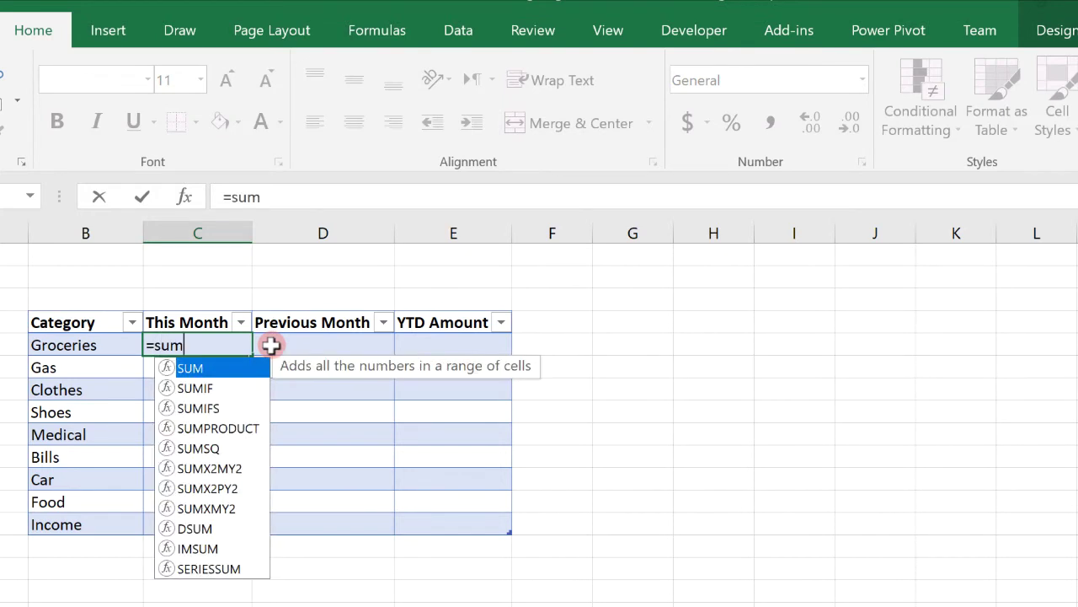
pyautogui.write('ifa')
pyautogui.press('BackSpace')
pyautogui.write('s')
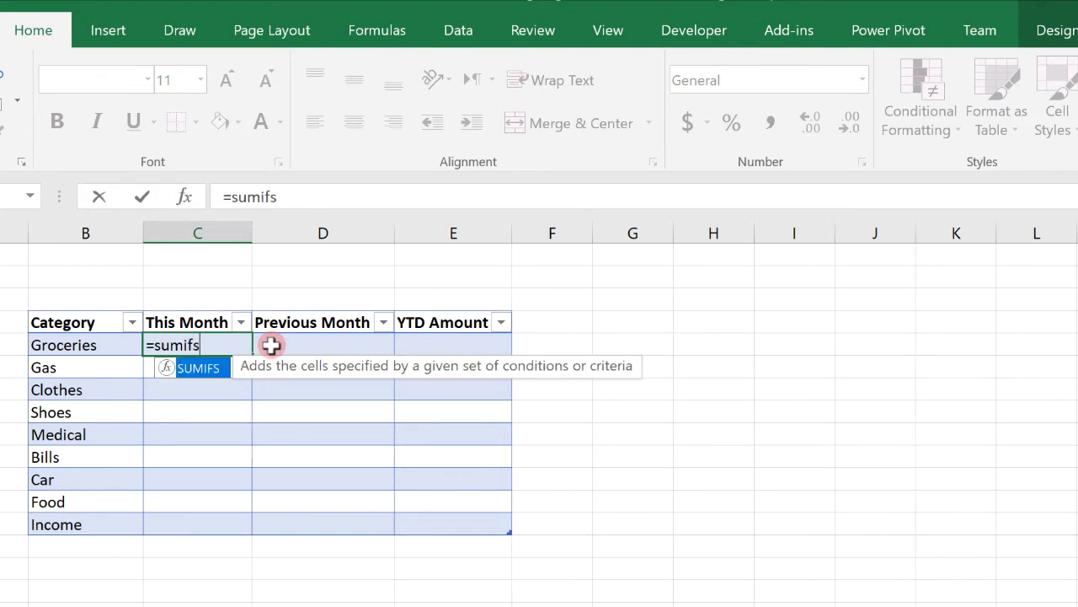
pyautogui.press('Tab')
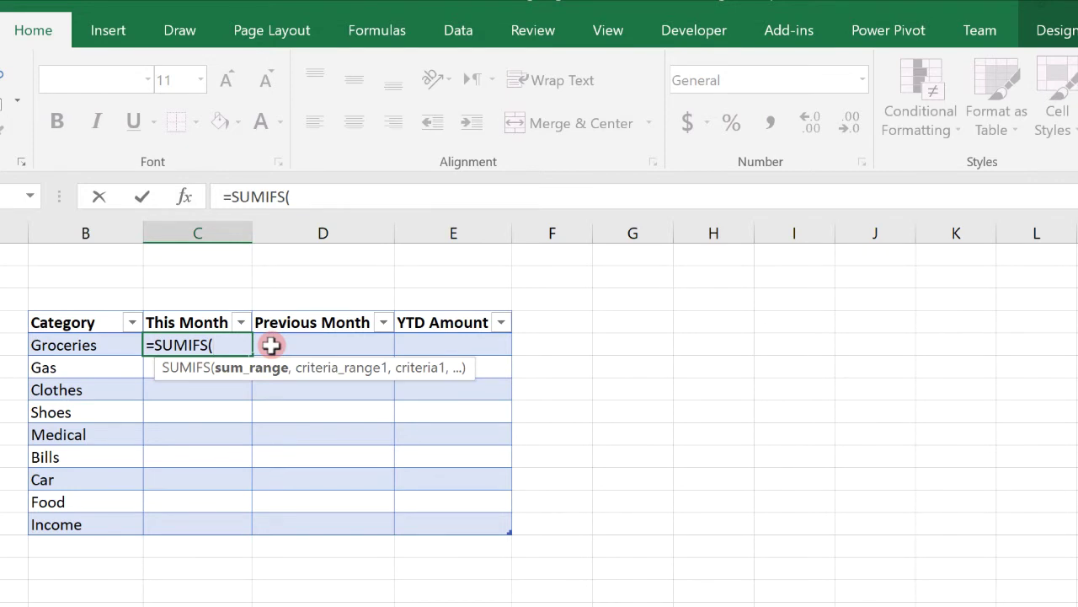
pyautogui.write('expen')
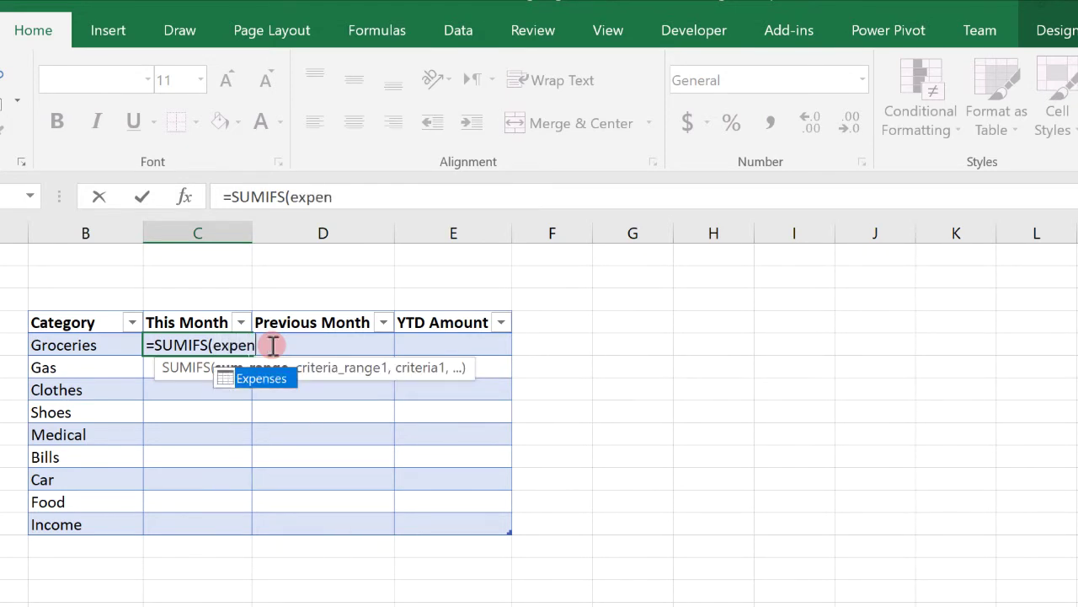
pyautogui.press('Tab')
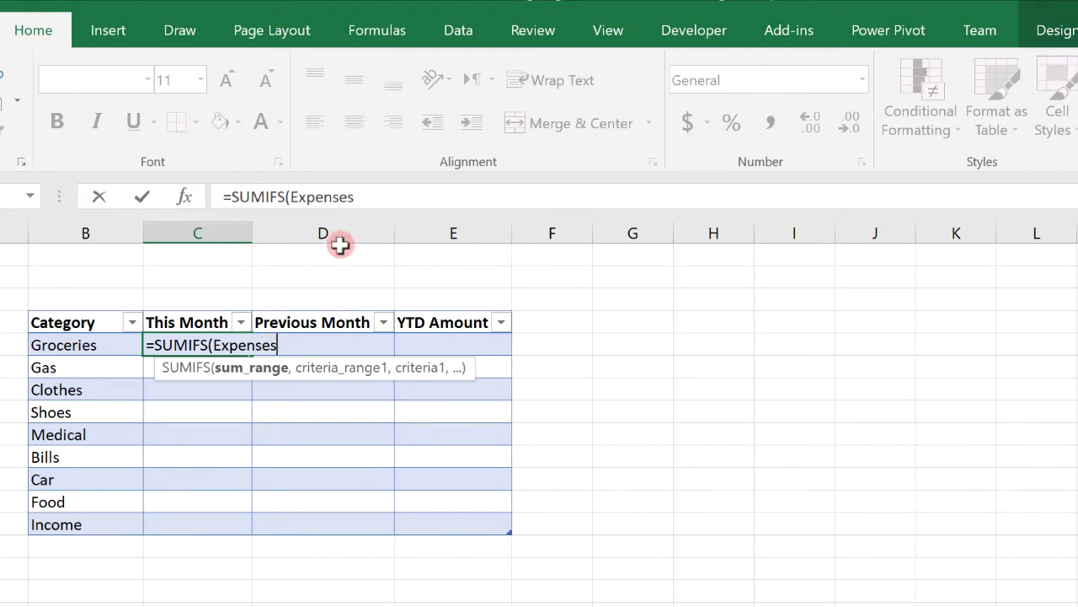
pyautogui.write('[')
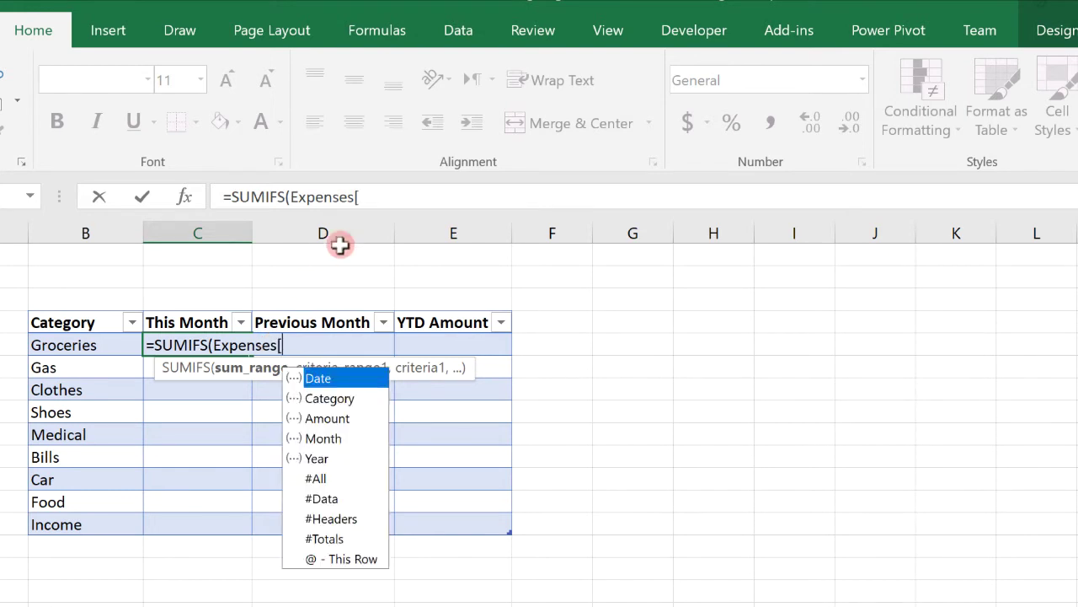
pyautogui.press('Down')
pyautogui.press('Down')
pyautogui.press('Tab')
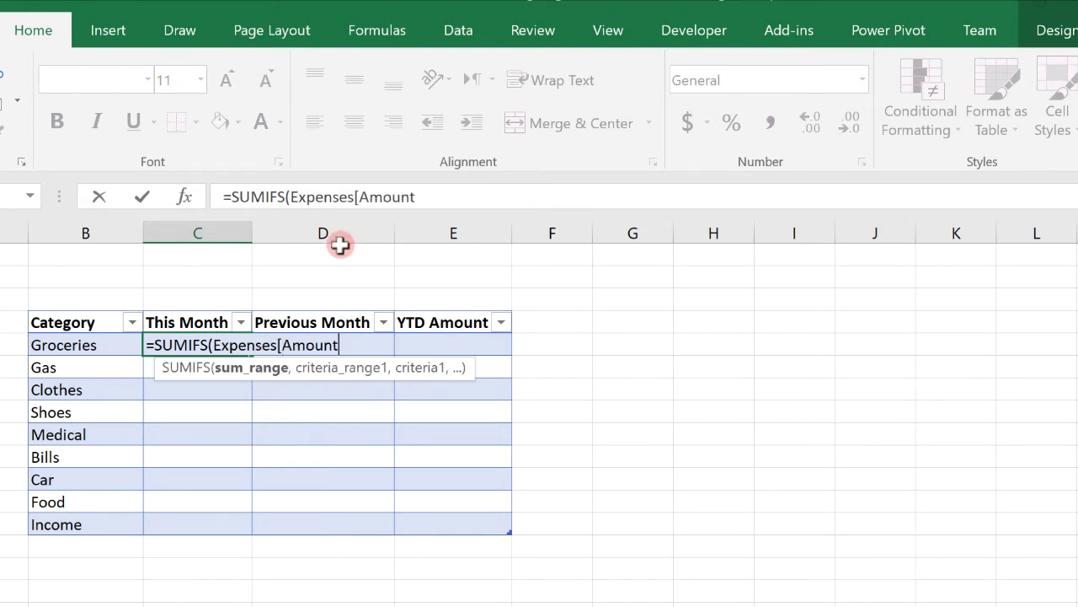
pyautogui.write('],')
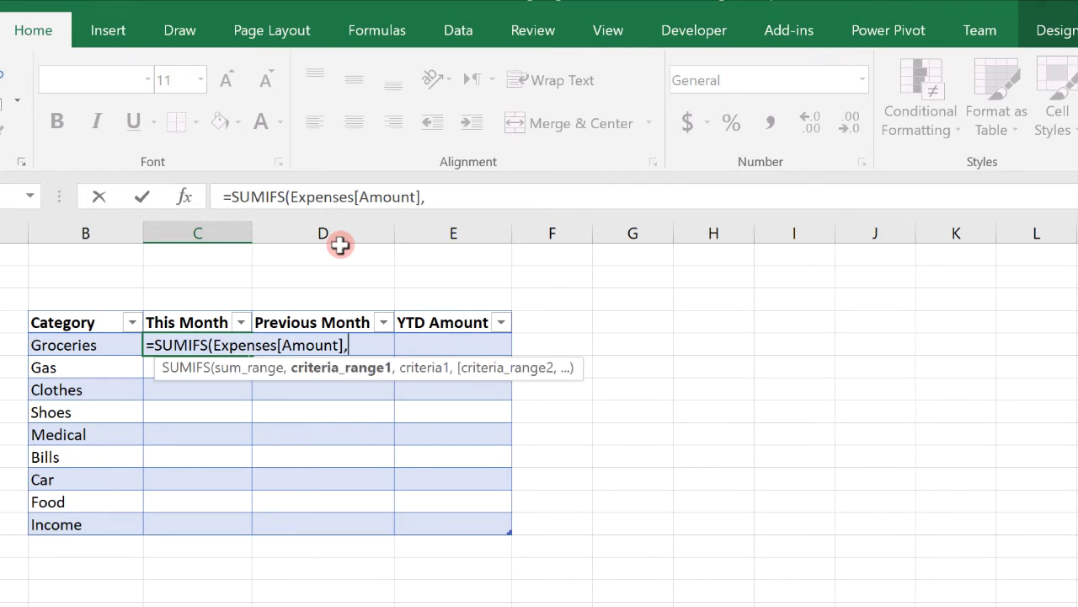
pyautogui.write('expense')
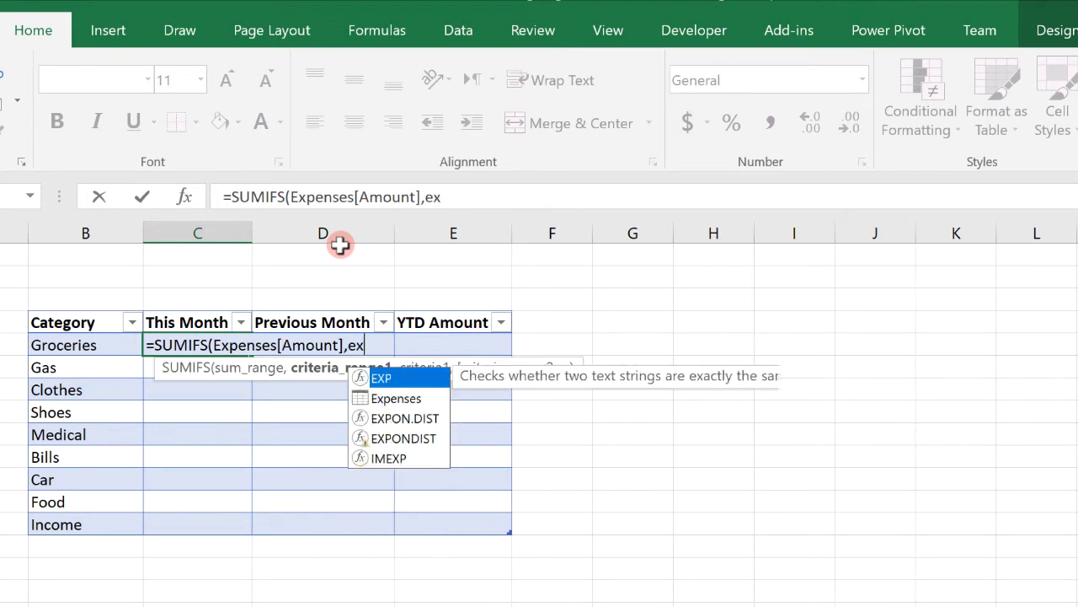
pyautogui.press('Tab')
pyautogui.write('[cat')
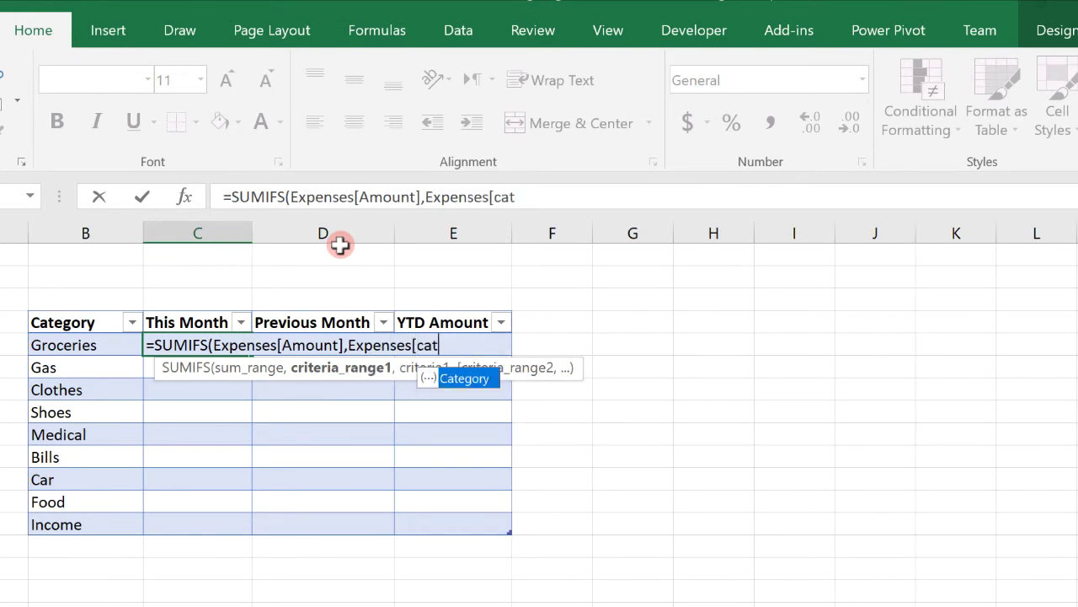
pyautogui.press('Tab')
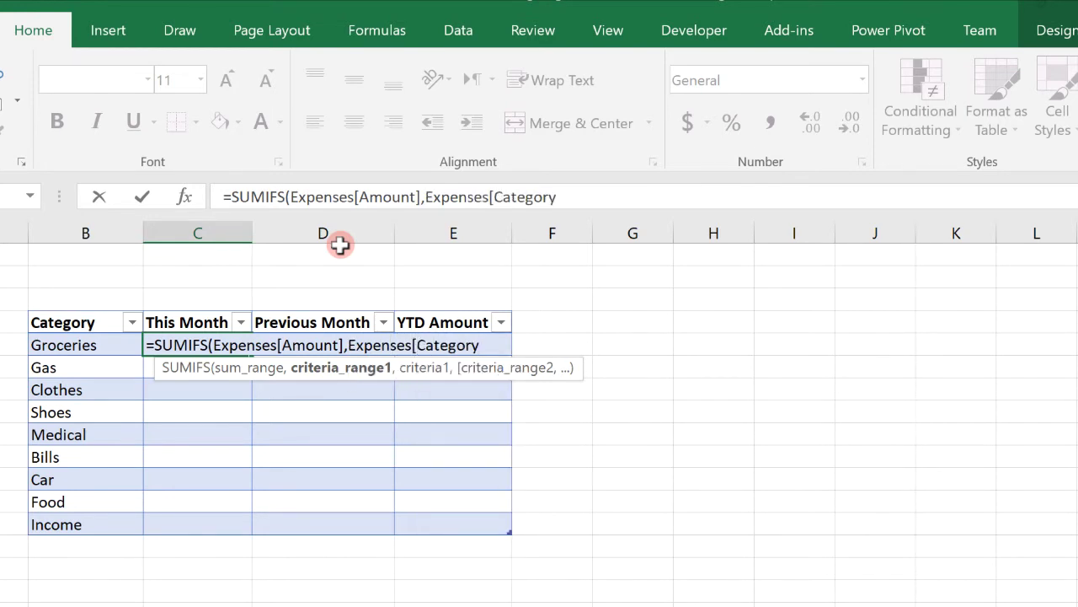
pyautogui.write('],')
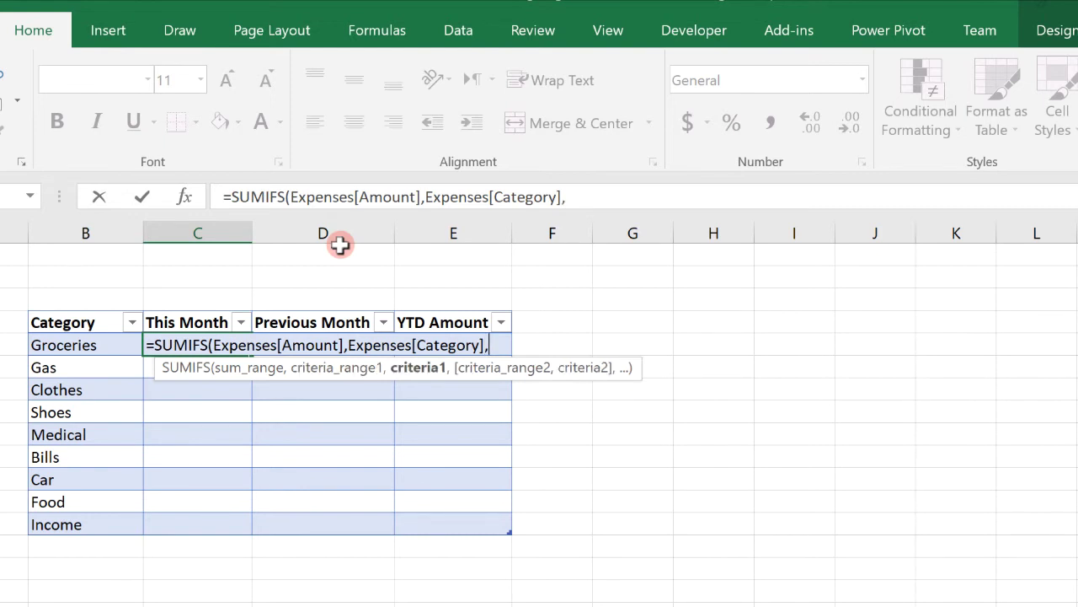
pyautogui.click(86, 349)
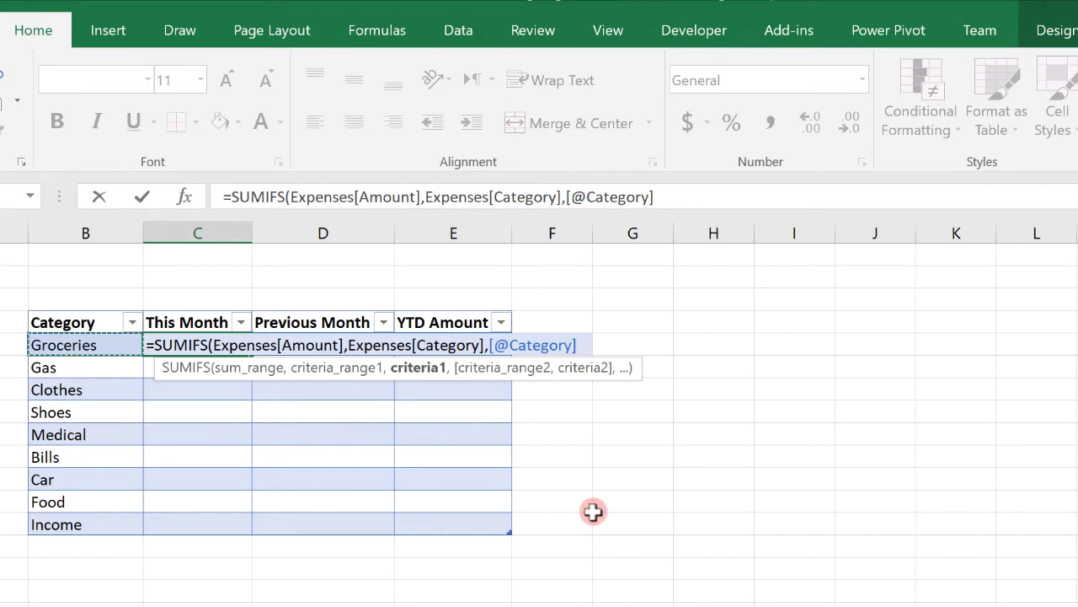
pyautogui.write(',')
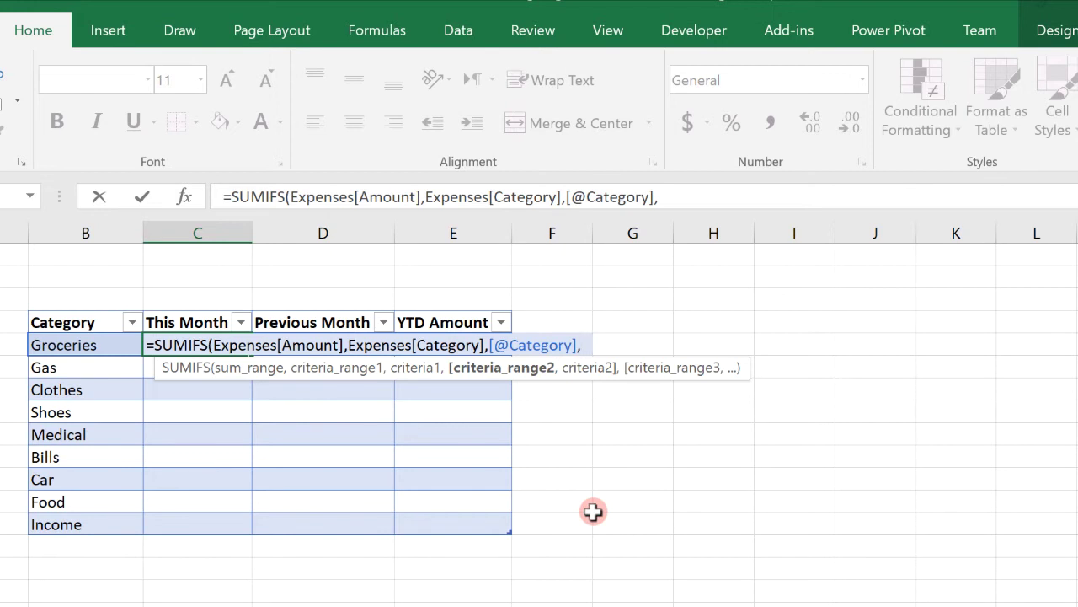
# Add Expenses[Month] as the second criteria range of the SUMIFS formula.
pyautogui.write('expense')
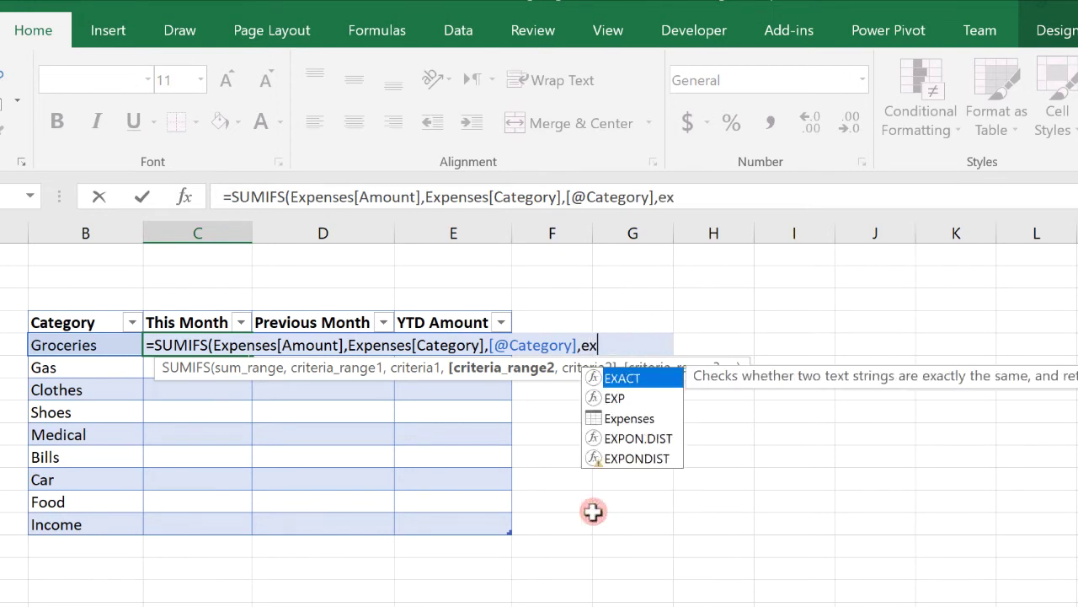
pyautogui.press('Tab')
pyautogui.write('[')
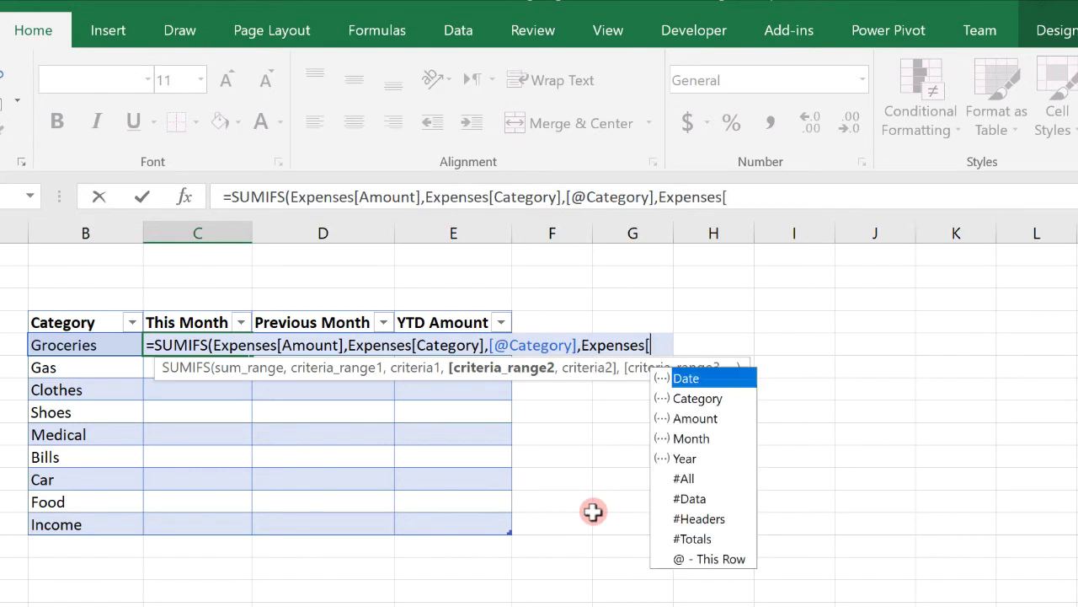
pyautogui.click(724, 439)
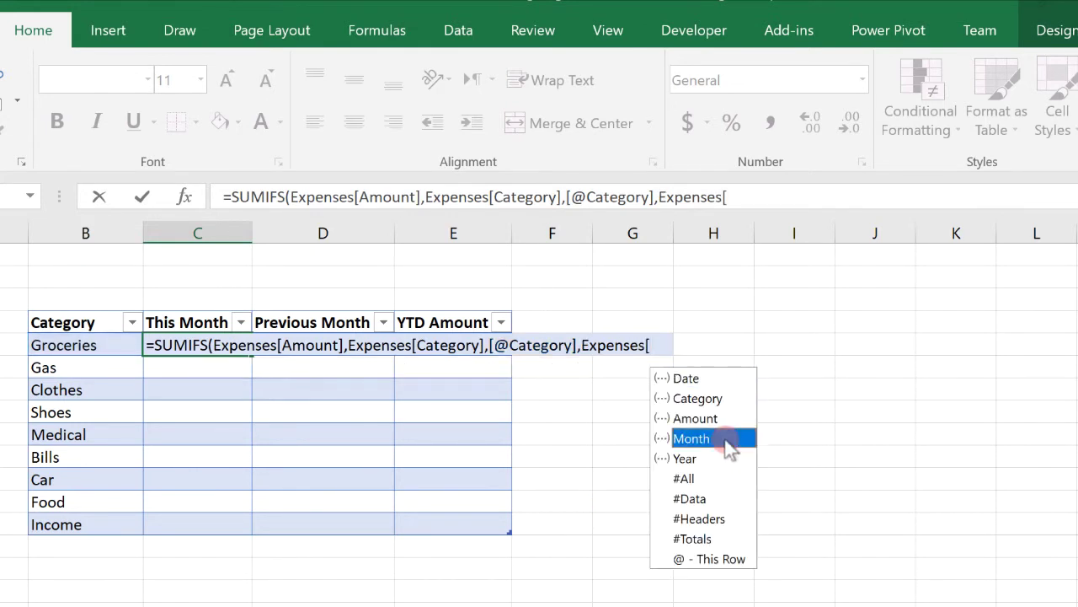
pyautogui.doubleClick(725, 439)
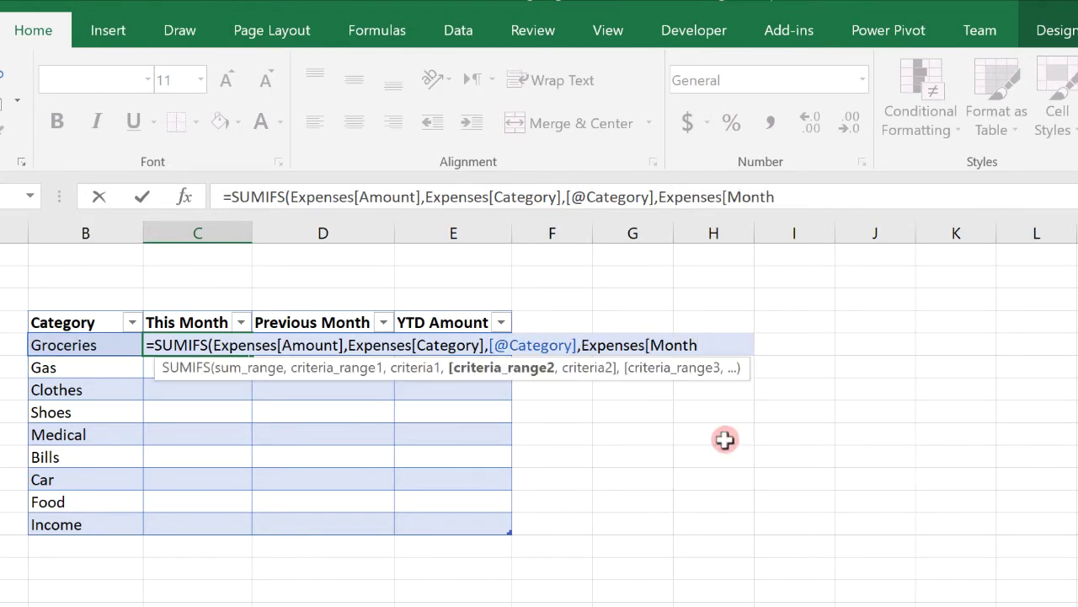
pyautogui.write('],')
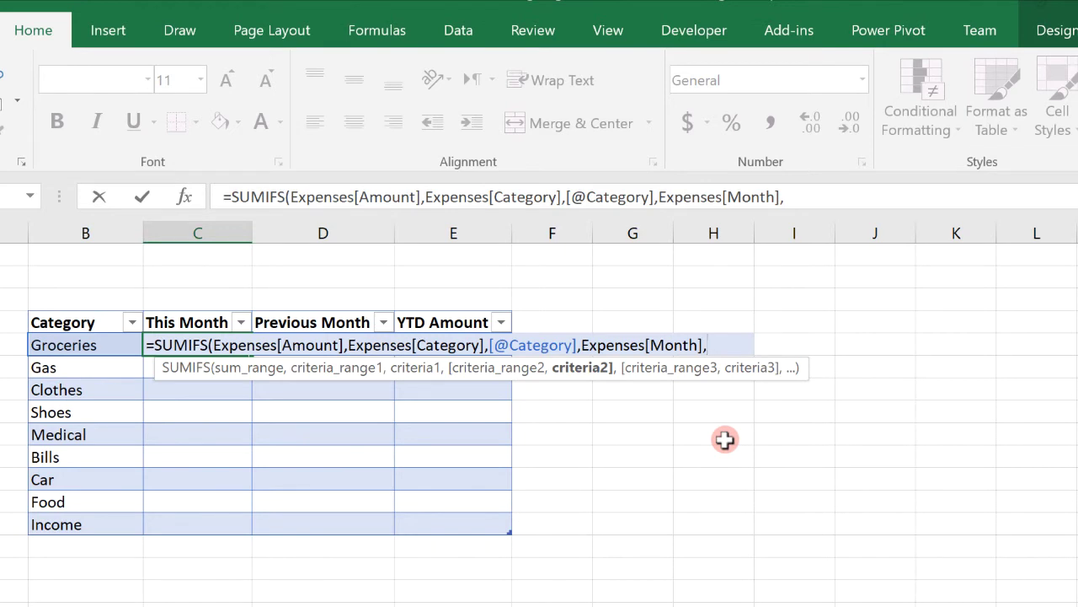
# Set the second criterion of the SUMIFS formula to the current month with MONTH(TODAY()).
pyautogui.write('month')
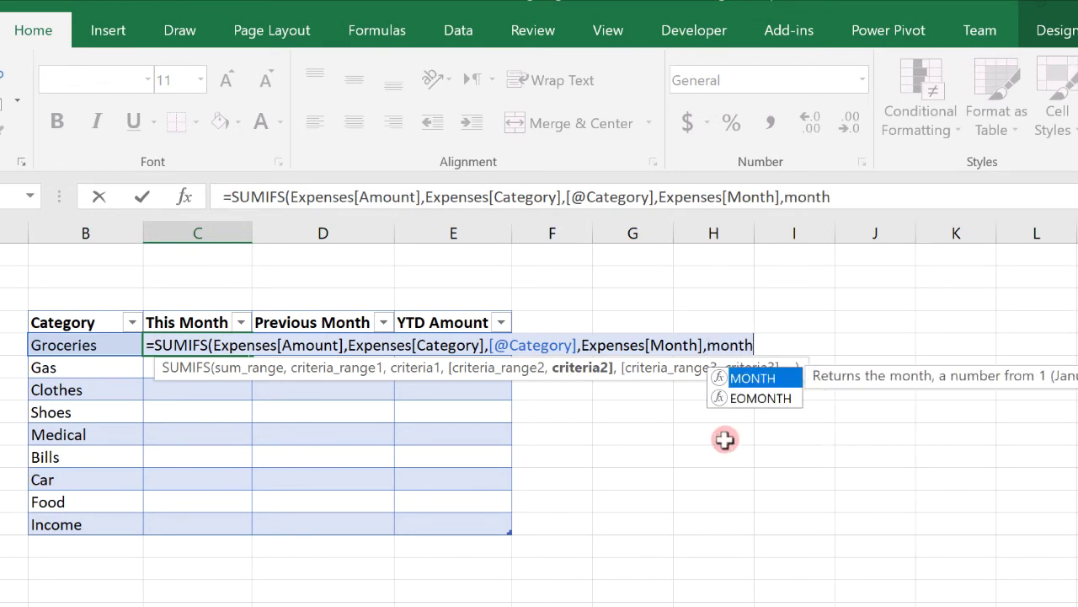
pyautogui.press('Tab')
pyautogui.write('today')
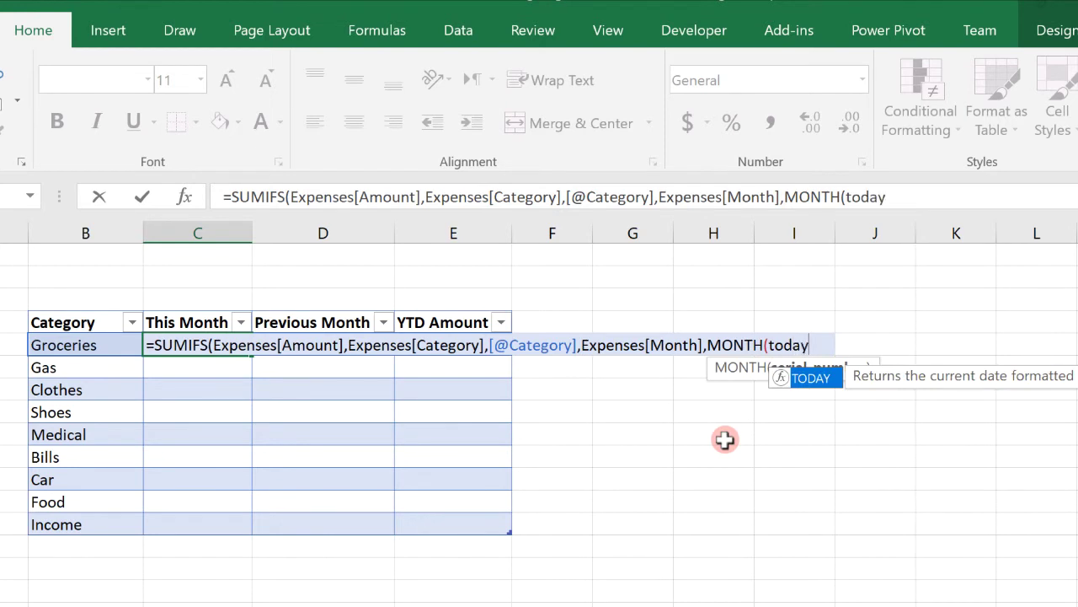
pyautogui.press('Tab')
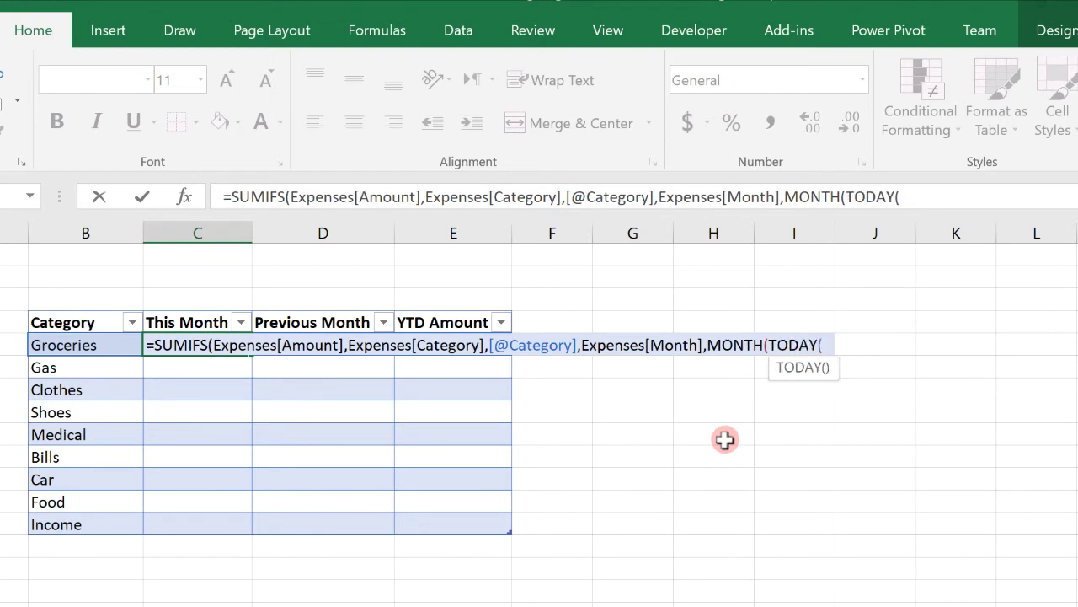
pyautogui.write(')')
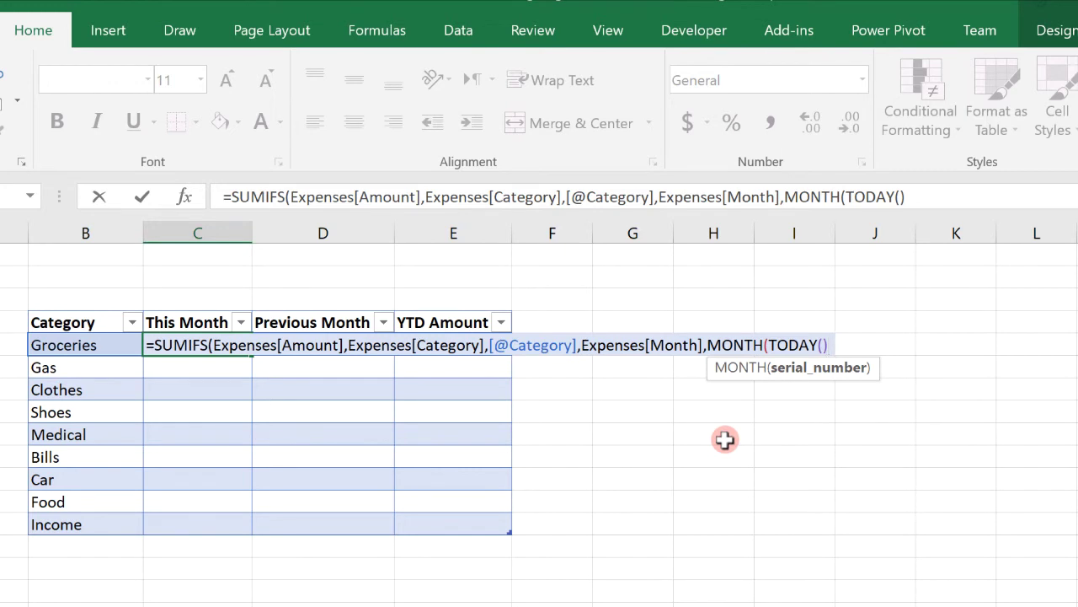
pyautogui.write(')')
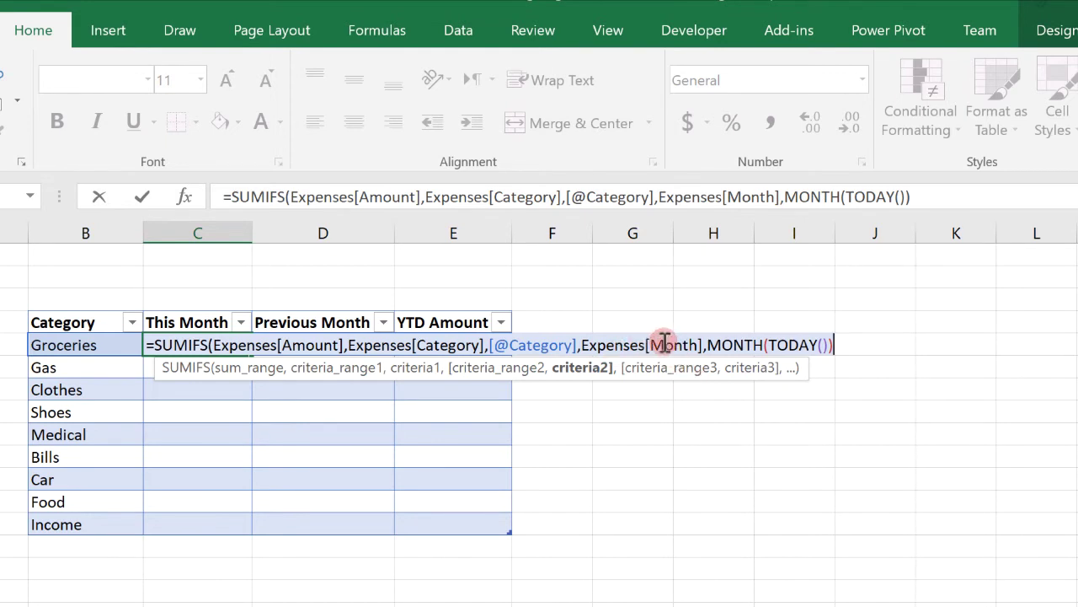
pyautogui.write(',')
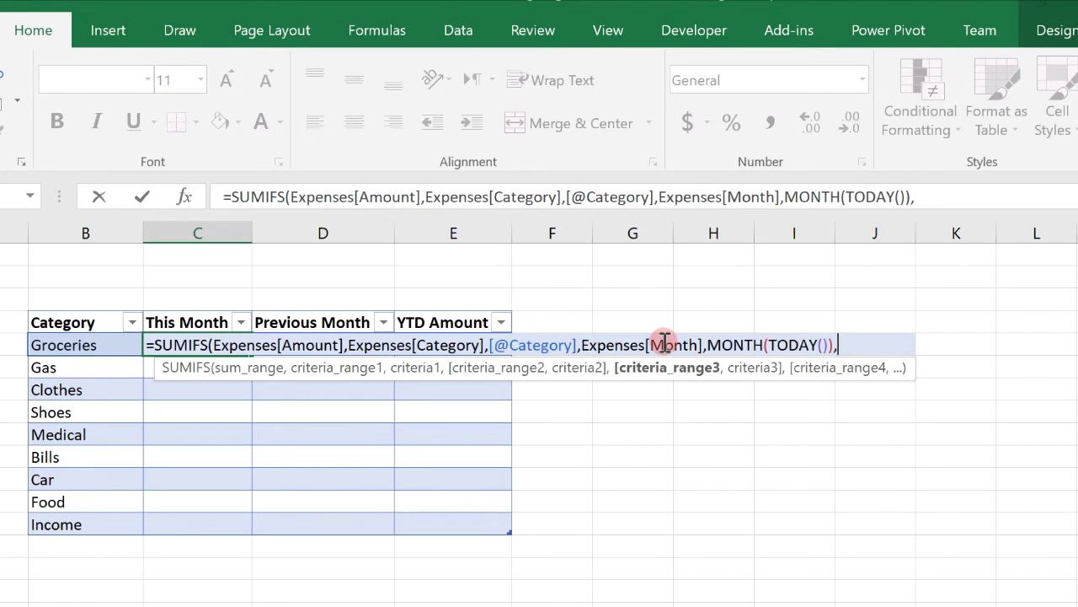
# Add Expenses[Year] as the third criteria range of the SUMIFS formula.
pyautogui.write('expe')
pyautogui.press('Tab')
pyautogui.write('[')
pyautogui.doubleClick(961, 462)
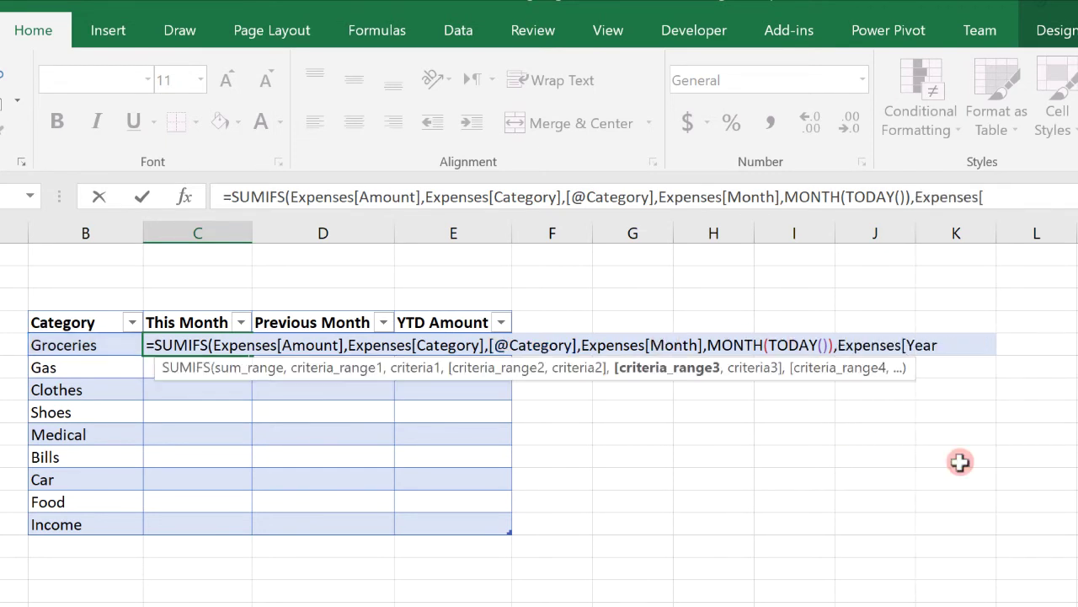
pyautogui.write('],')
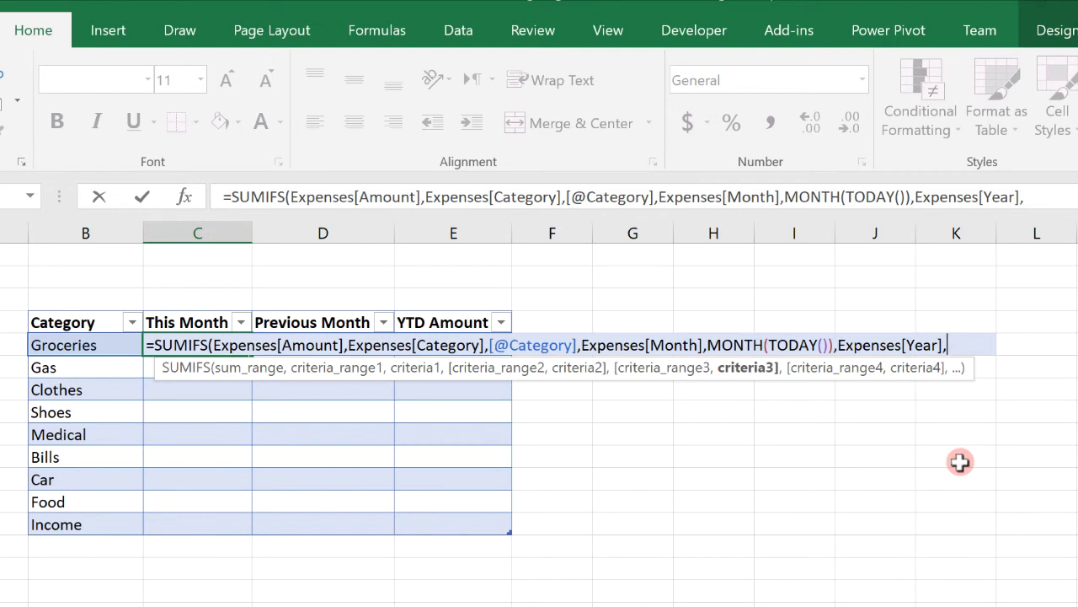
# Set the third criterion to YEAR(TODAY()), close the SUMIFS formula and enter it in the This Month column.
pyautogui.write('year')
pyautogui.press('Tab')
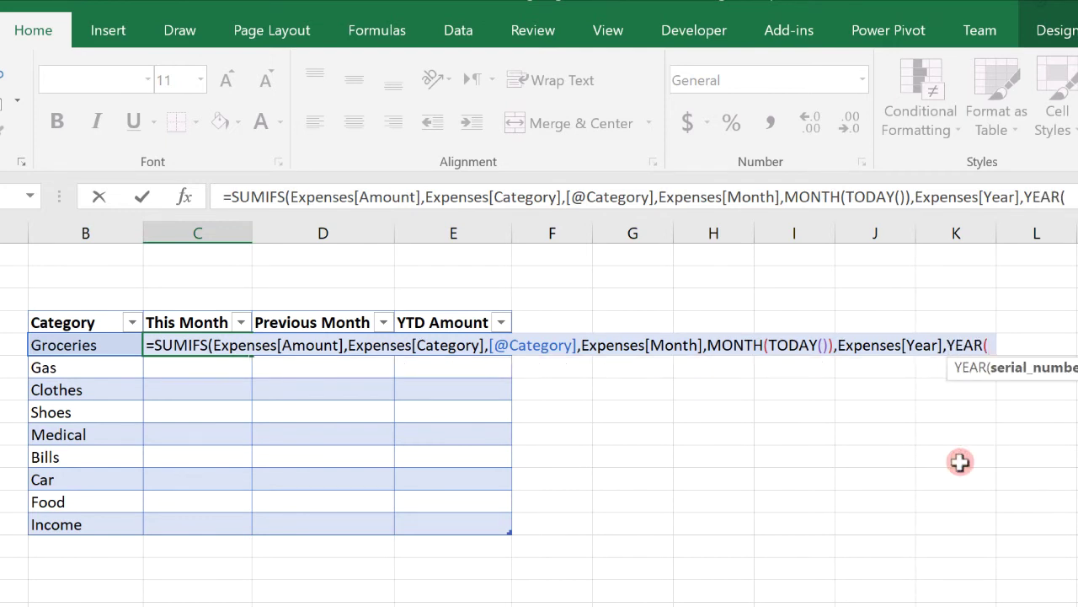
pyautogui.write('today()')
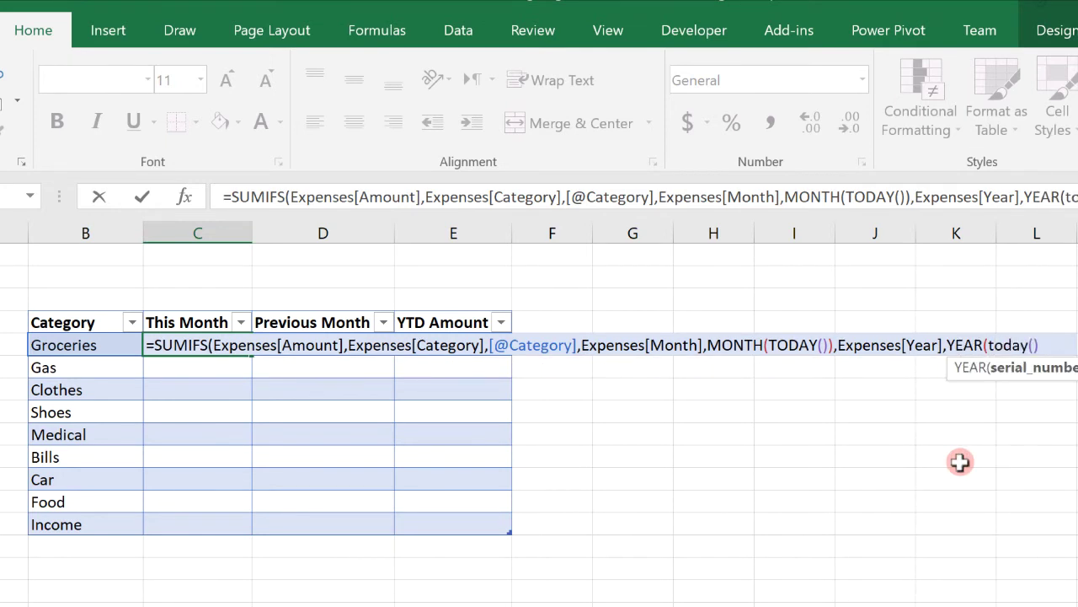
pyautogui.press('BackSpace')
pyautogui.press('BackSpace')
pyautogui.press('BackSpace')
pyautogui.press('Tab')
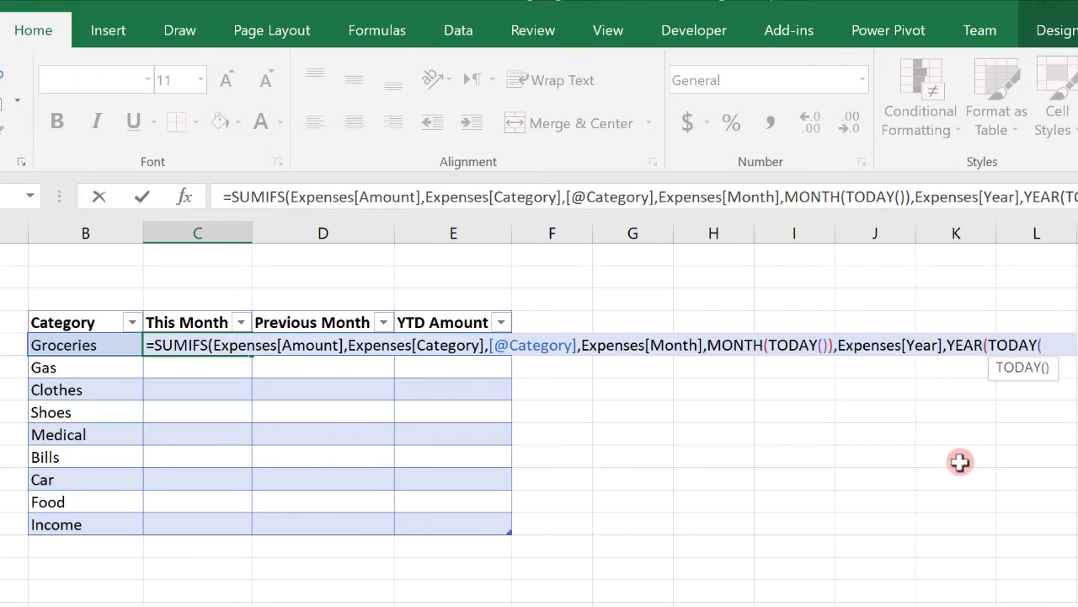
pyautogui.write('()')
pyautogui.press('BackSpace')
pyautogui.press('BackSpace')
pyautogui.write('))')
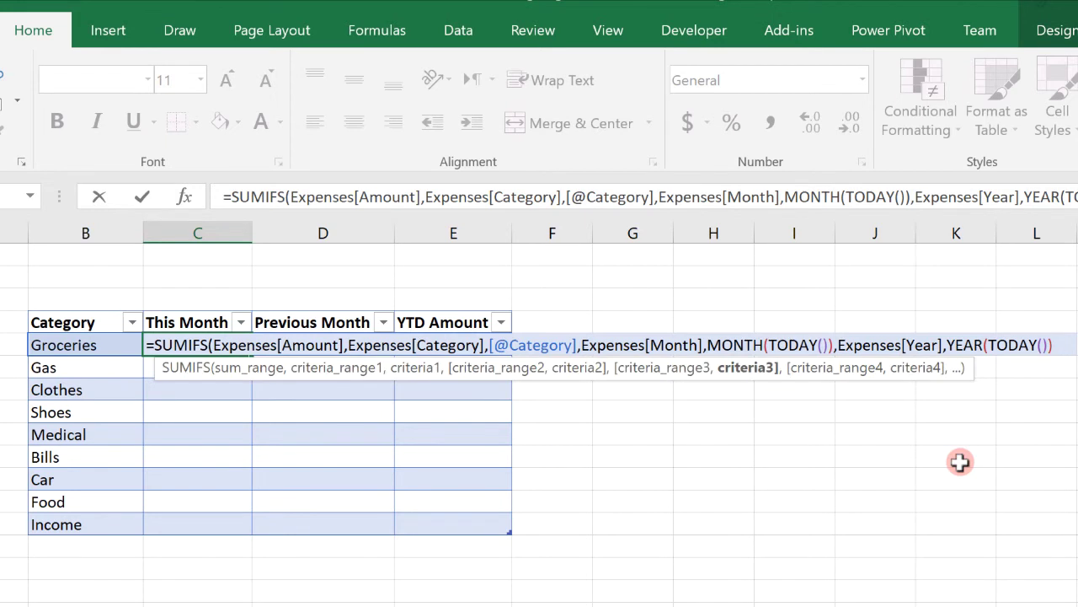
pyautogui.write(')')
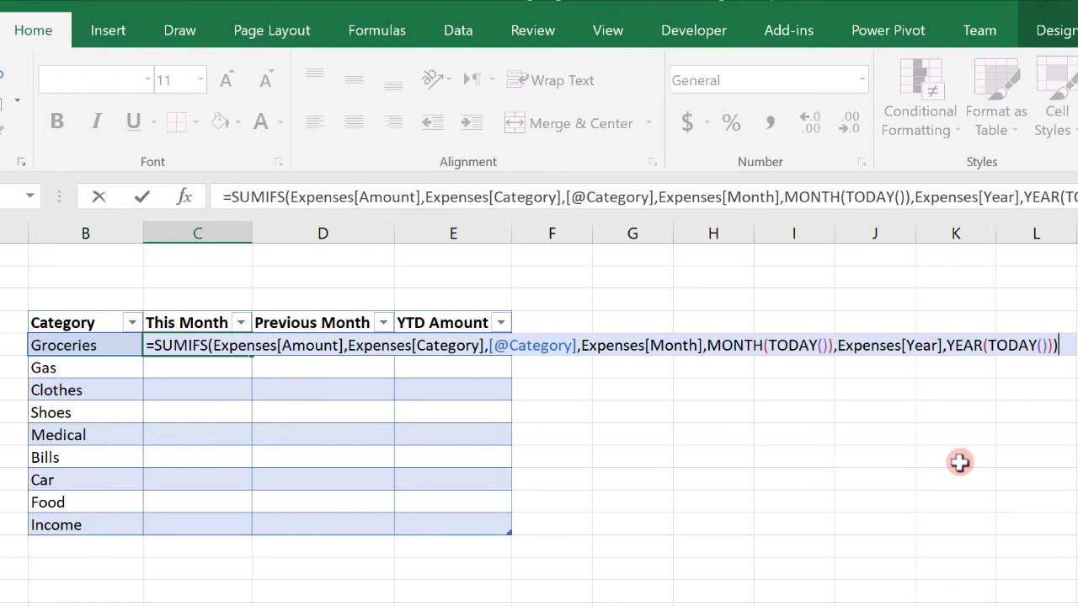
pyautogui.press('Return')
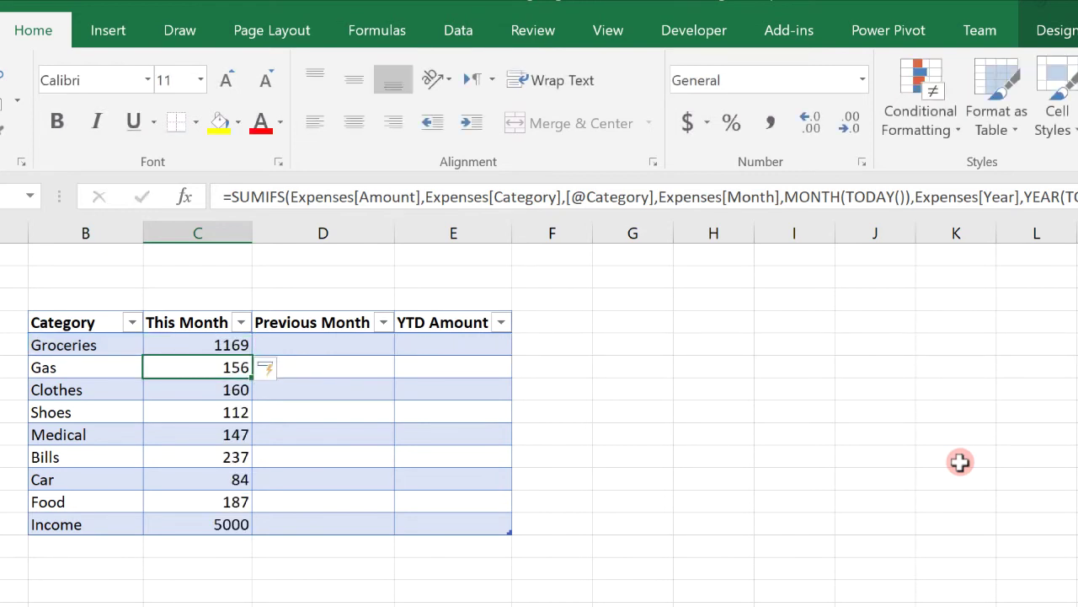
# Copy the SUMIFS formula from the Groceries row's This Month cell into its Previous Month cell.
pyautogui.click(321, 342)
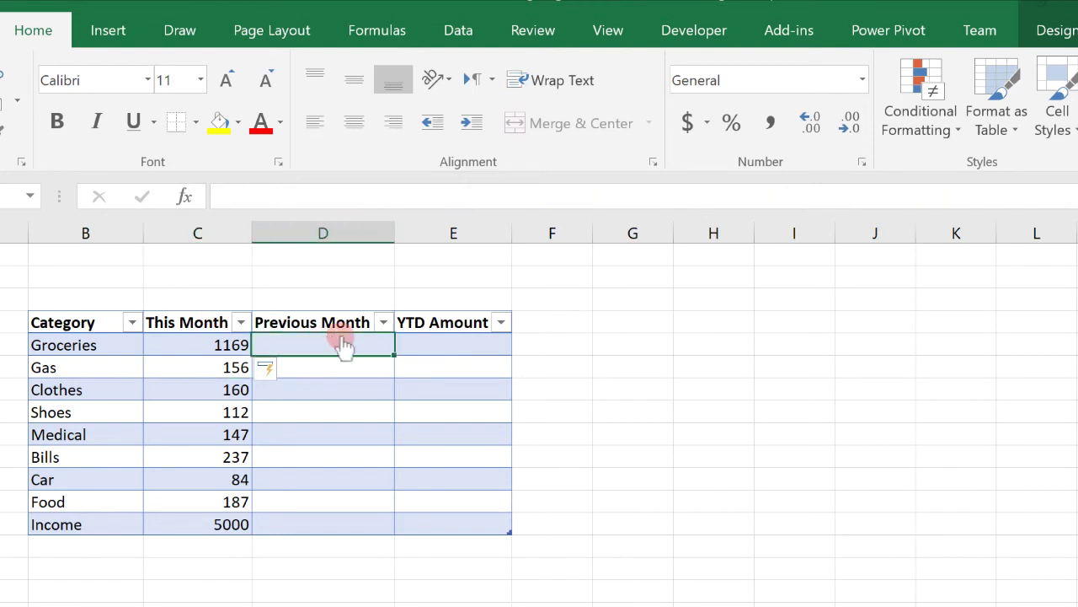
pyautogui.click(202, 347)
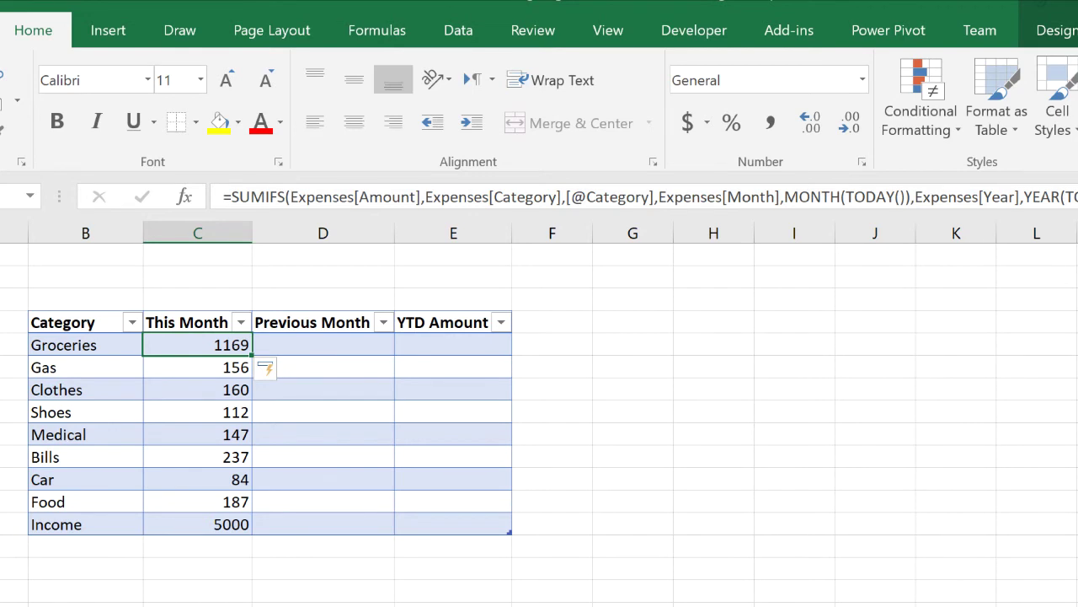
pyautogui.moveTo(1076, 197); pyautogui.dragTo(222, 201)
pyautogui.rightClick(287, 201)
pyautogui.click(348, 243)
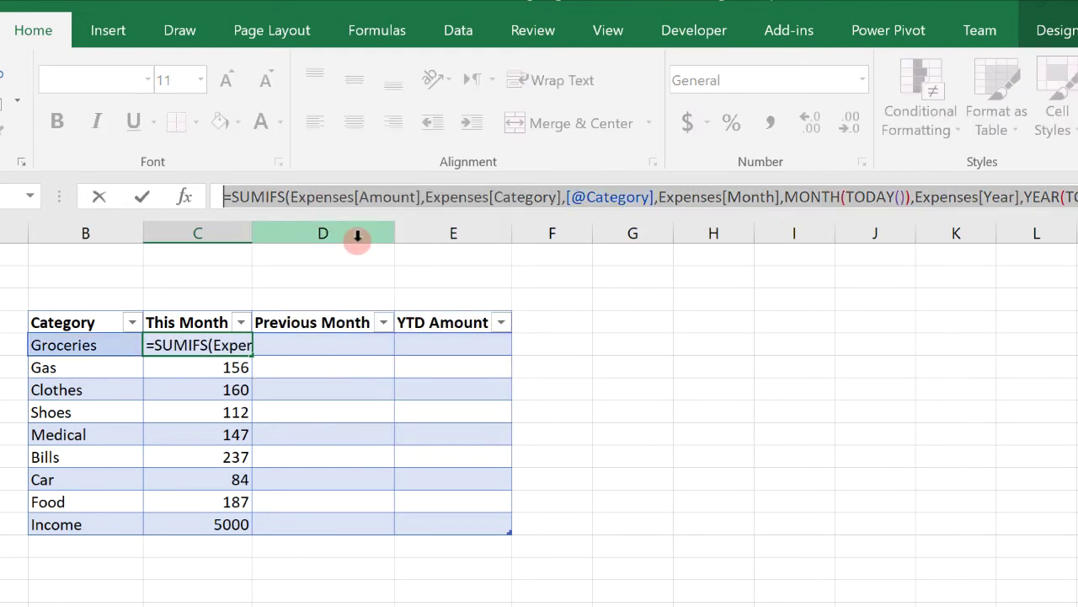
pyautogui.press('Escape')
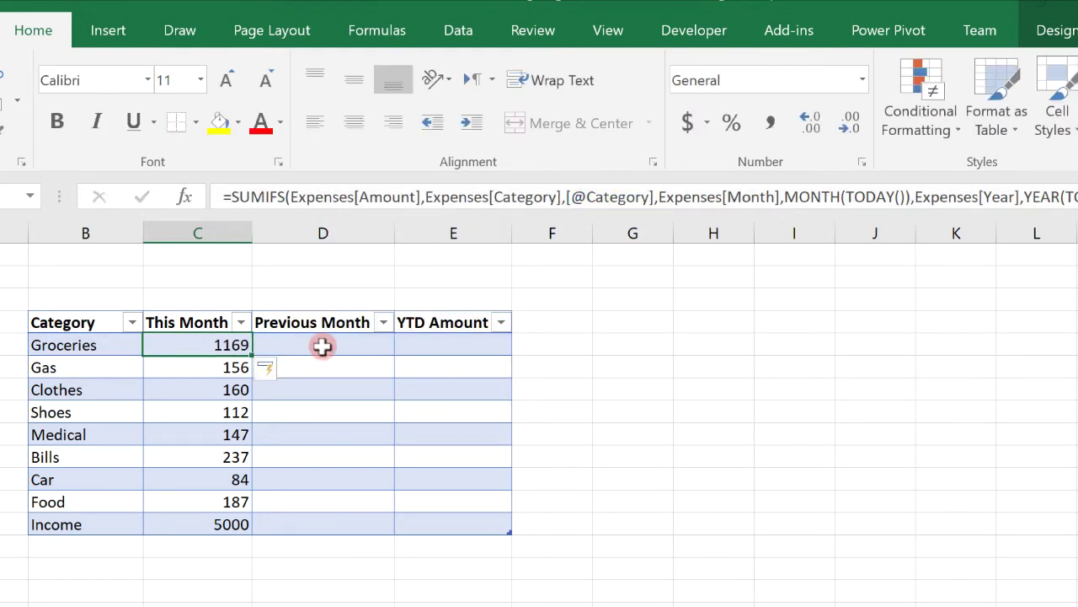
pyautogui.click(323, 346)
pyautogui.click(407, 198)
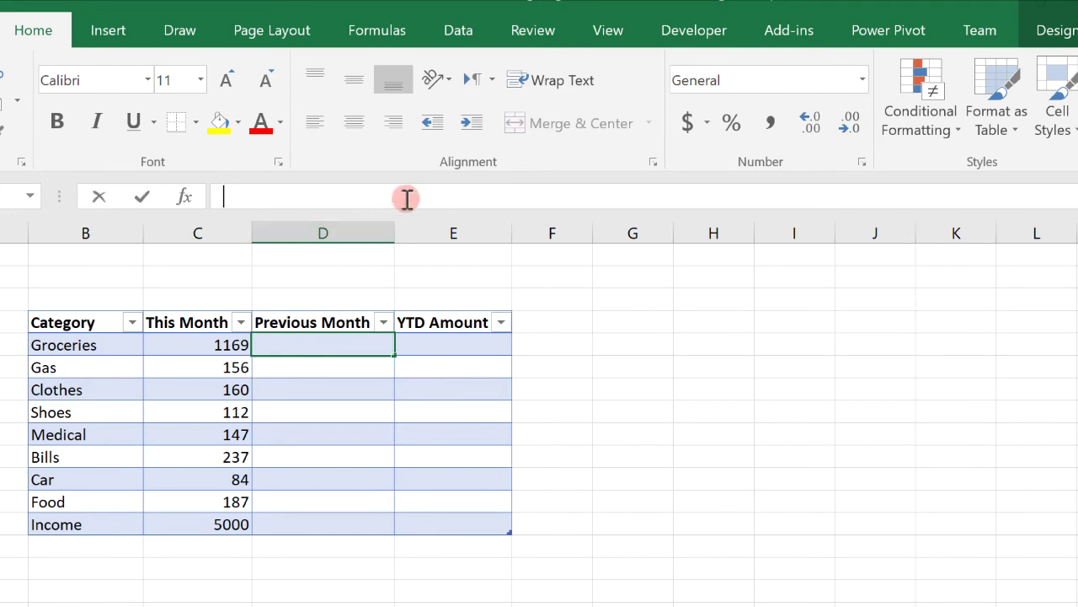
pyautogui.hotkey('ctrl', 'v')
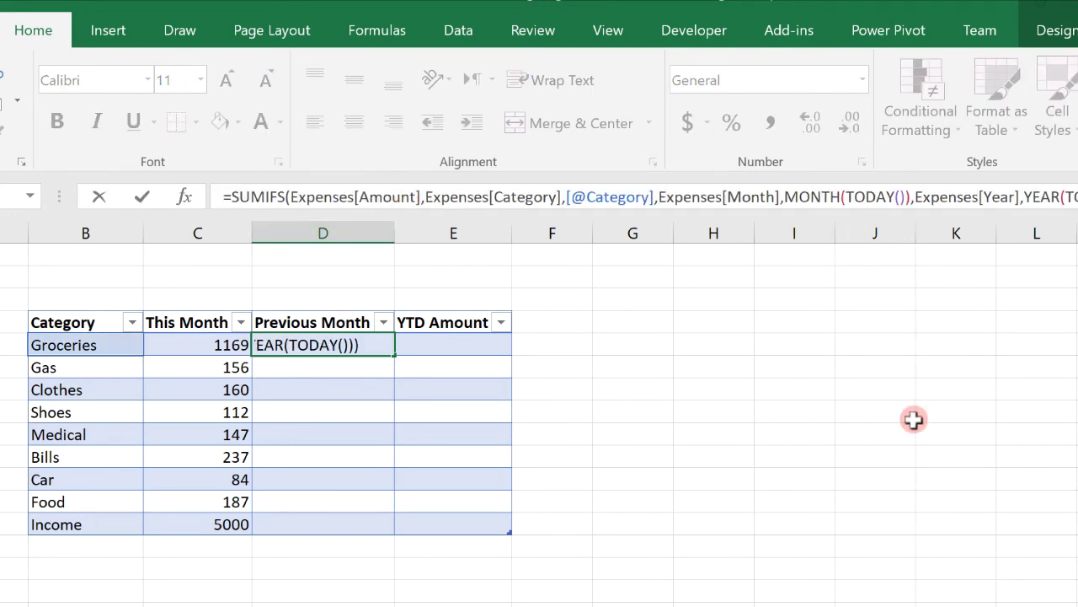
# Change the month criterion of the Previous Month formula to MONTH(TODAY())-1 and enter the formula.
pyautogui.click(909, 198)
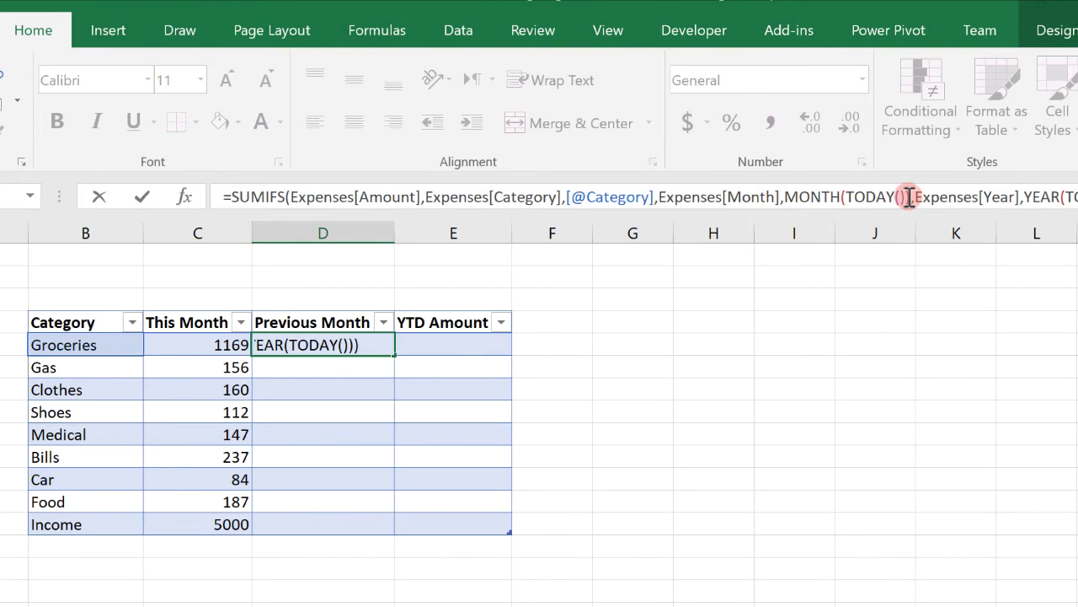
pyautogui.click(909, 197)
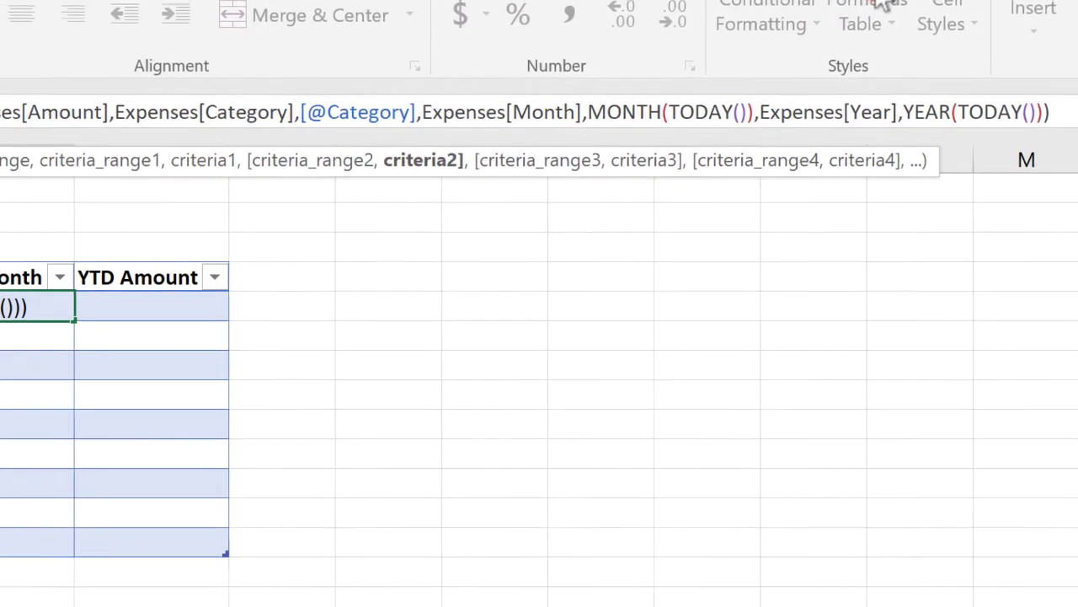
pyautogui.write('-1')
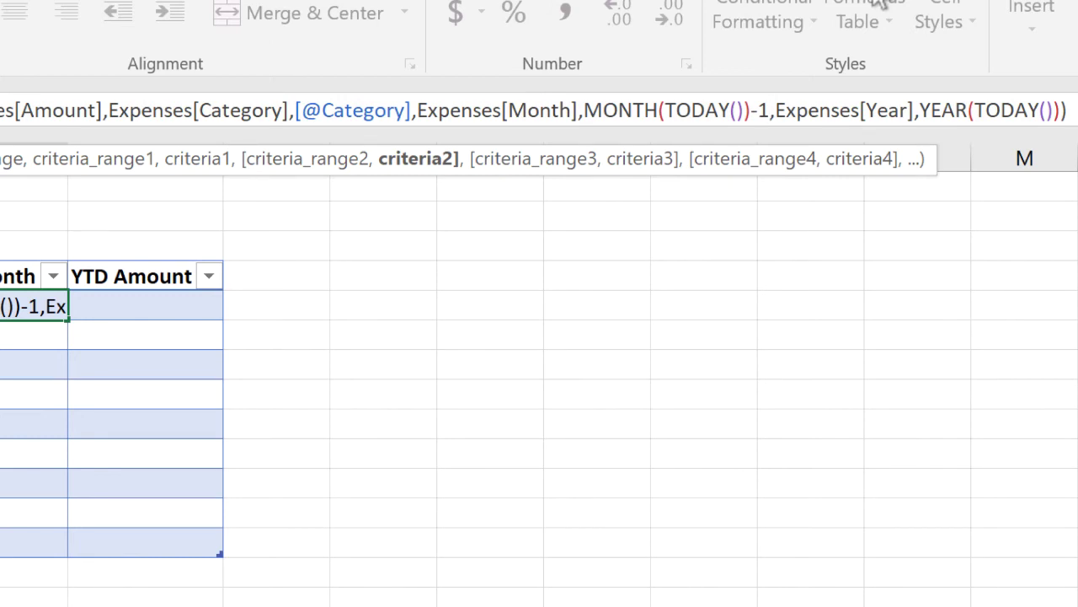
pyautogui.press('Return')
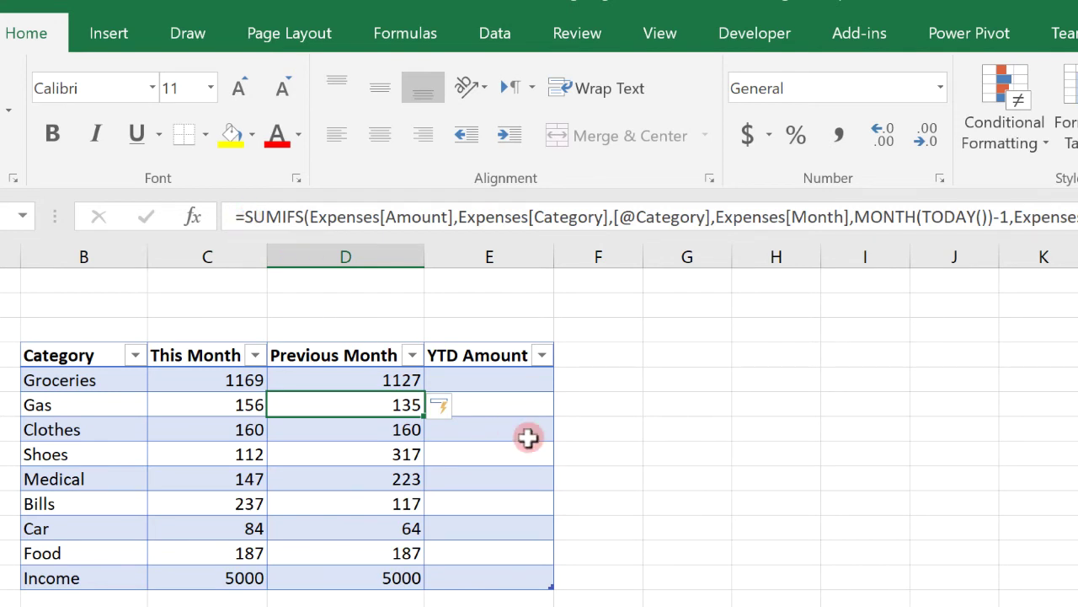
pyautogui.click(482, 380)
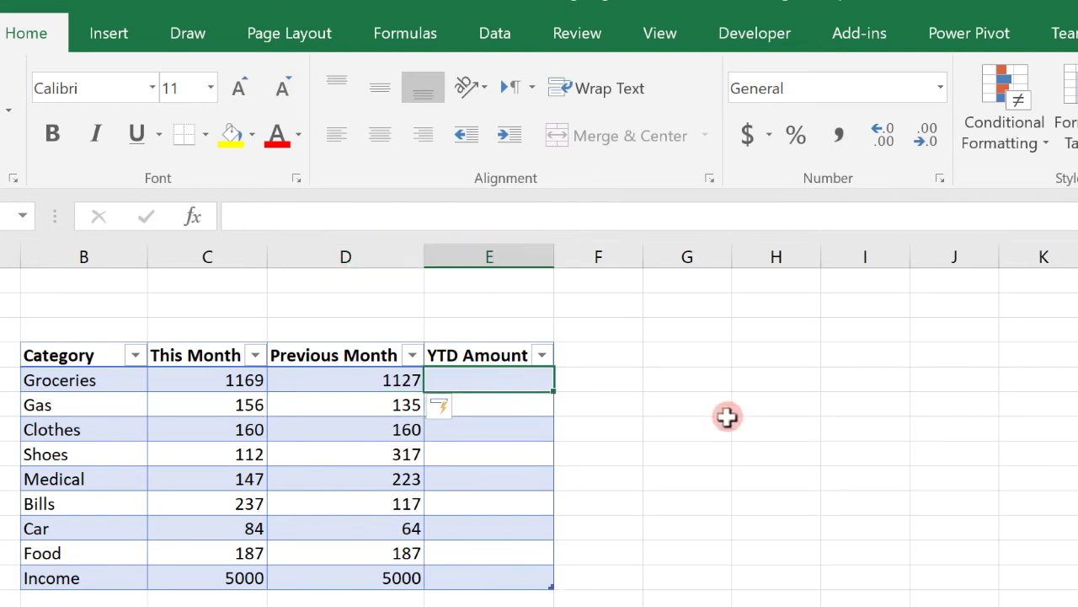
pyautogui.click(391, 383)
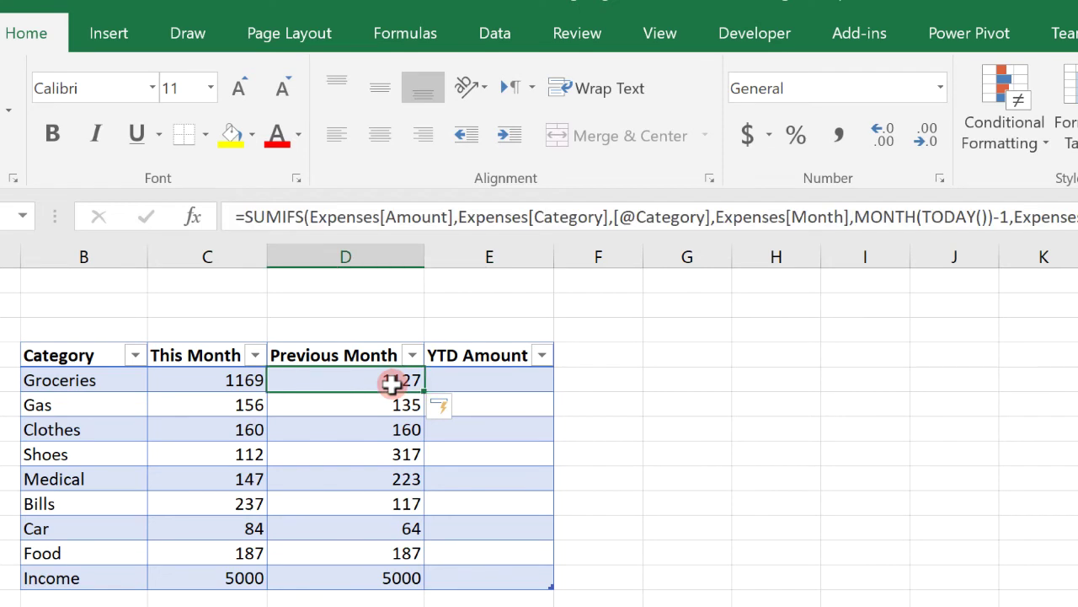
pyautogui.click(219, 383)
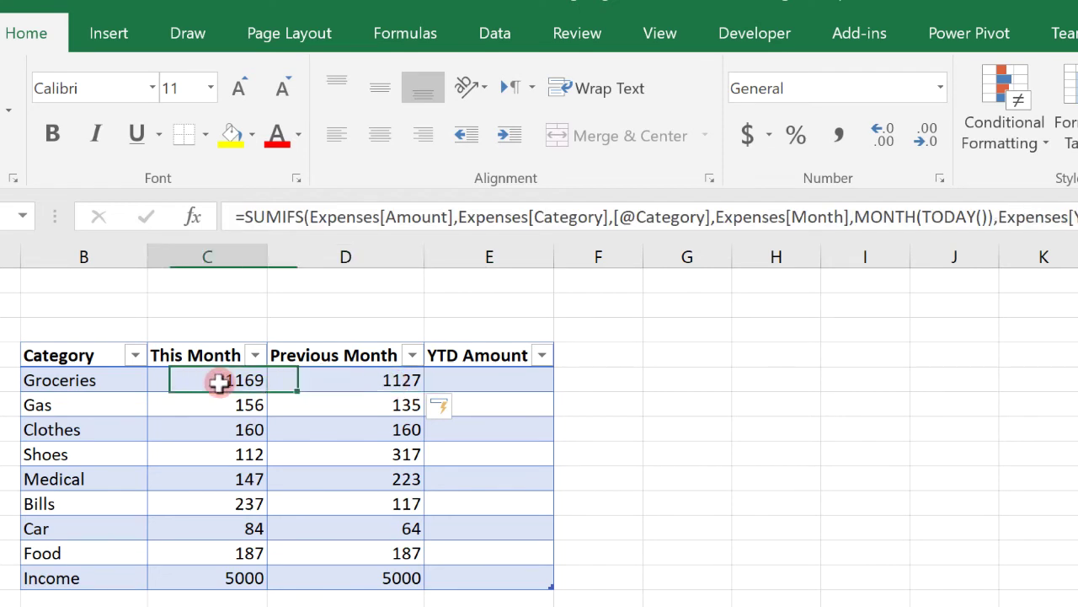
pyautogui.click(320, 383)
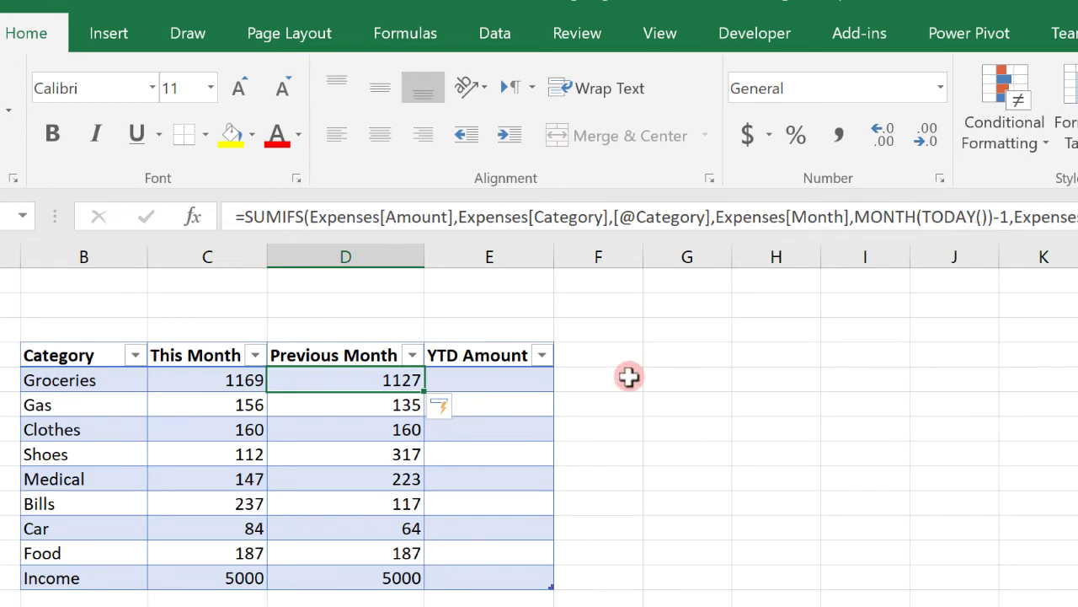
# Start a SUMIFS formula in the Groceries row's YTD Amount cell with Expenses[Amount] as the sum range.
pyautogui.click(524, 384)
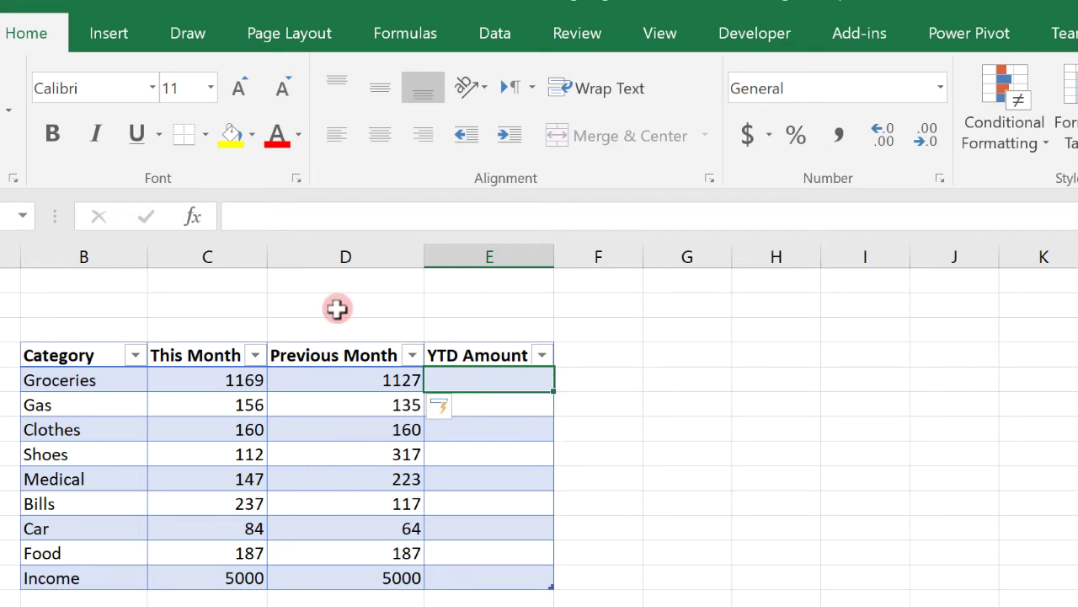
pyautogui.write('=')
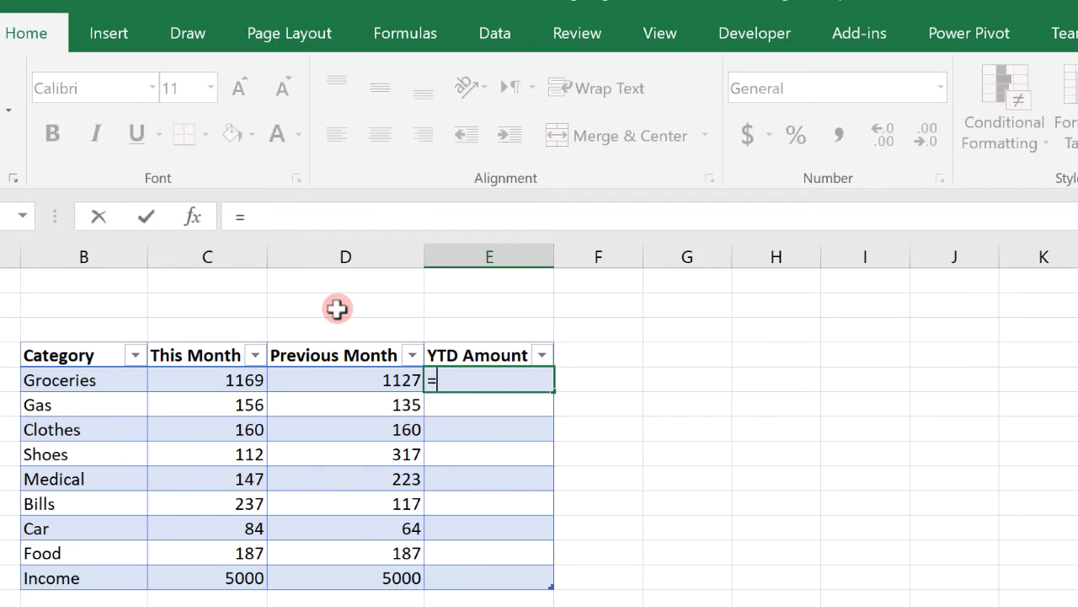
pyautogui.write('sumifs')
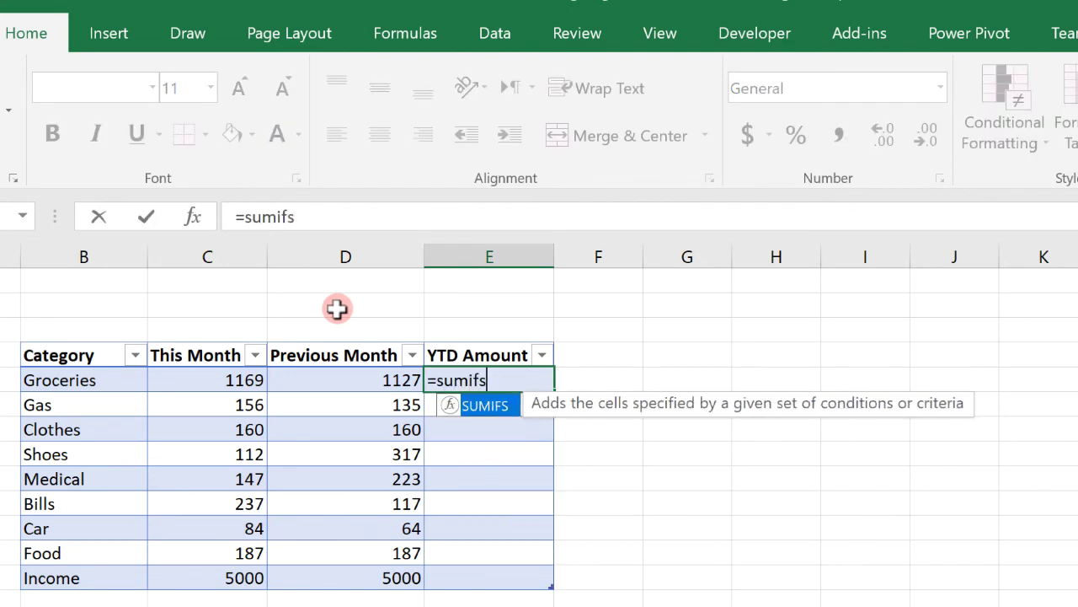
pyautogui.press('Tab')
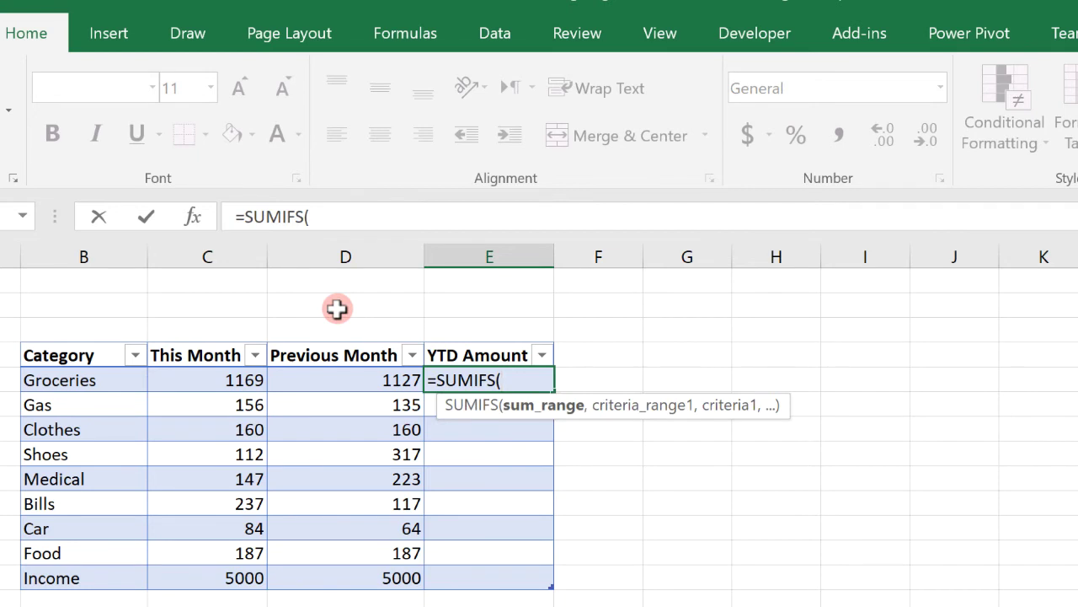
pyautogui.write('expe')
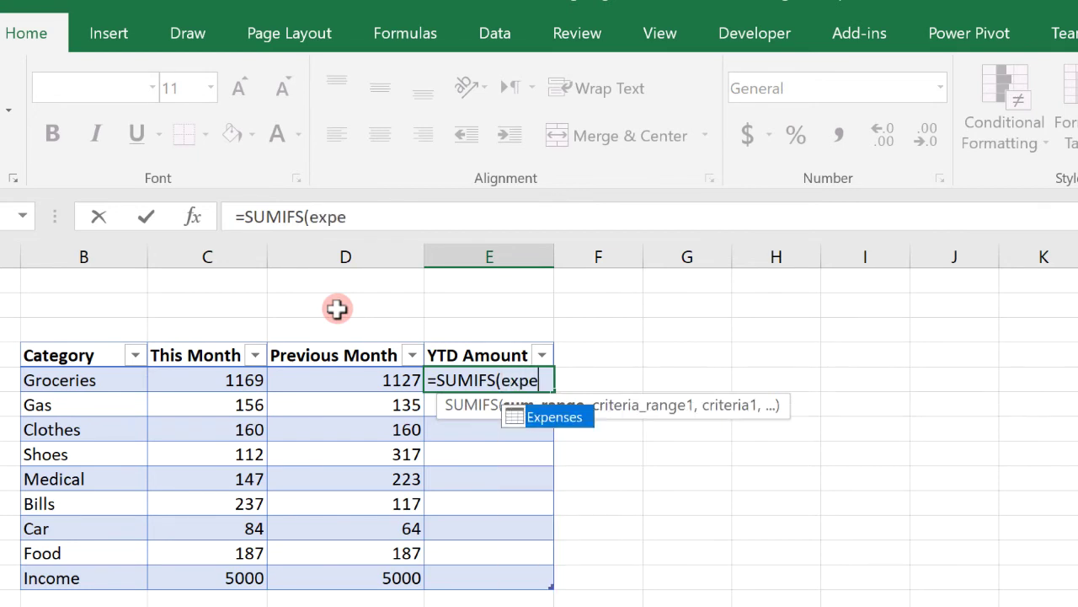
pyautogui.press('Tab')
pyautogui.write('[amou')
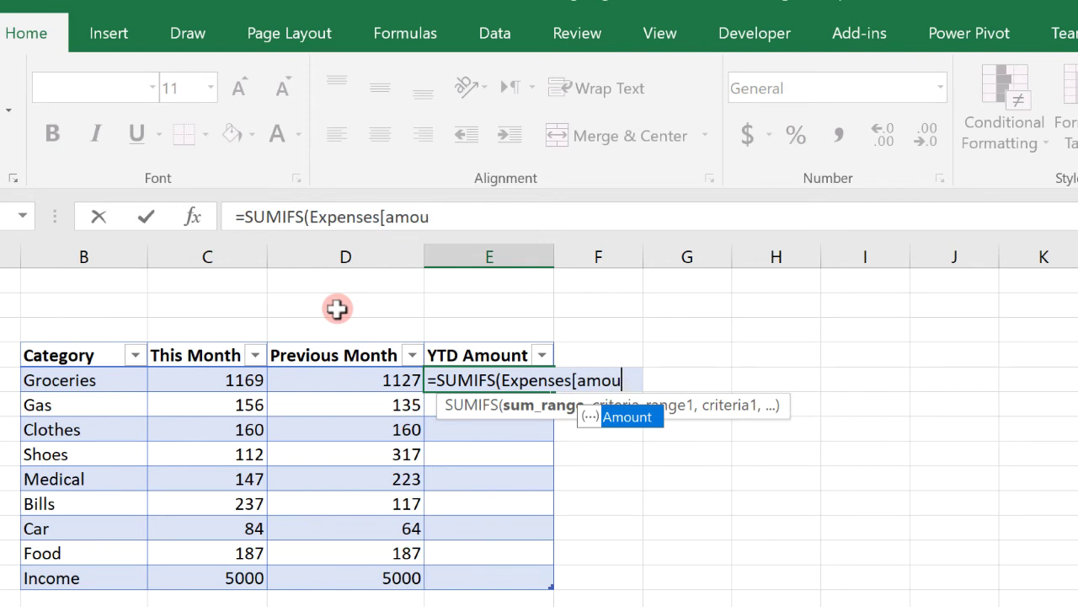
pyautogui.press('Tab')
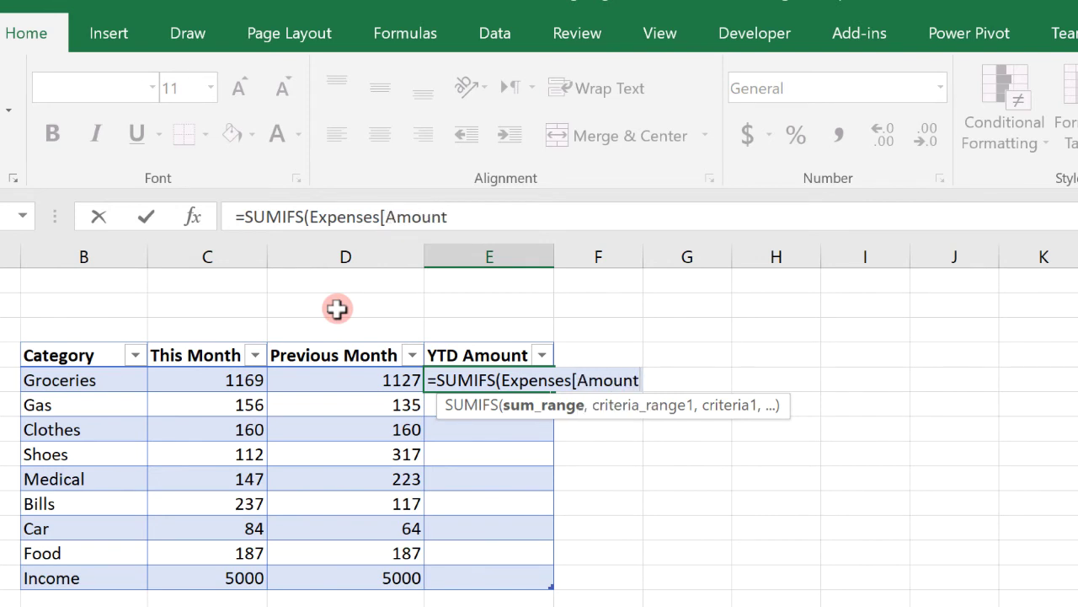
pyautogui.write('],')
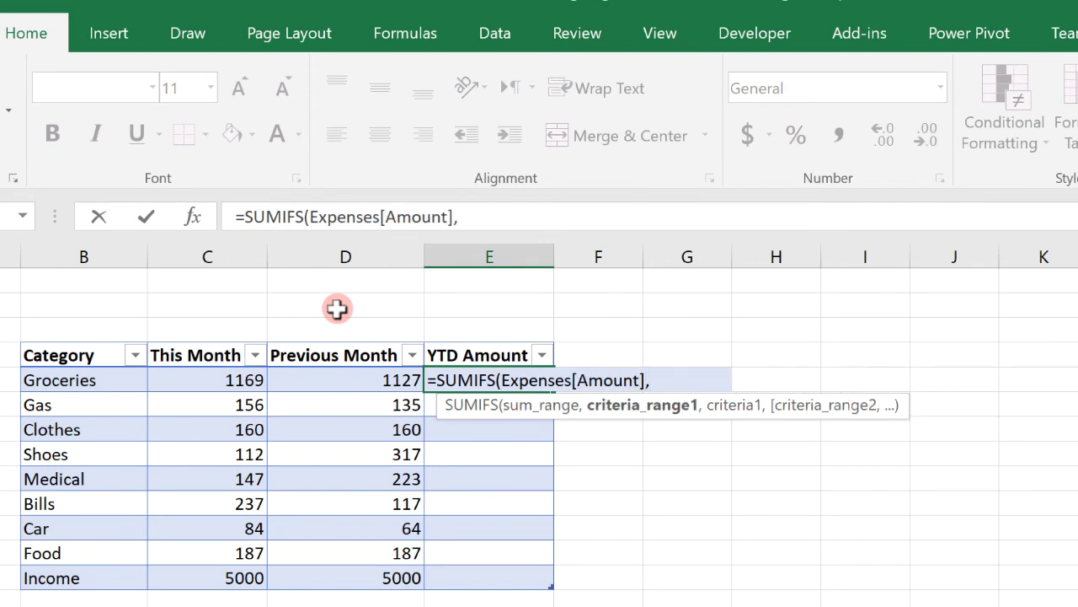
pyautogui.write('expen')
pyautogui.press('Tab')
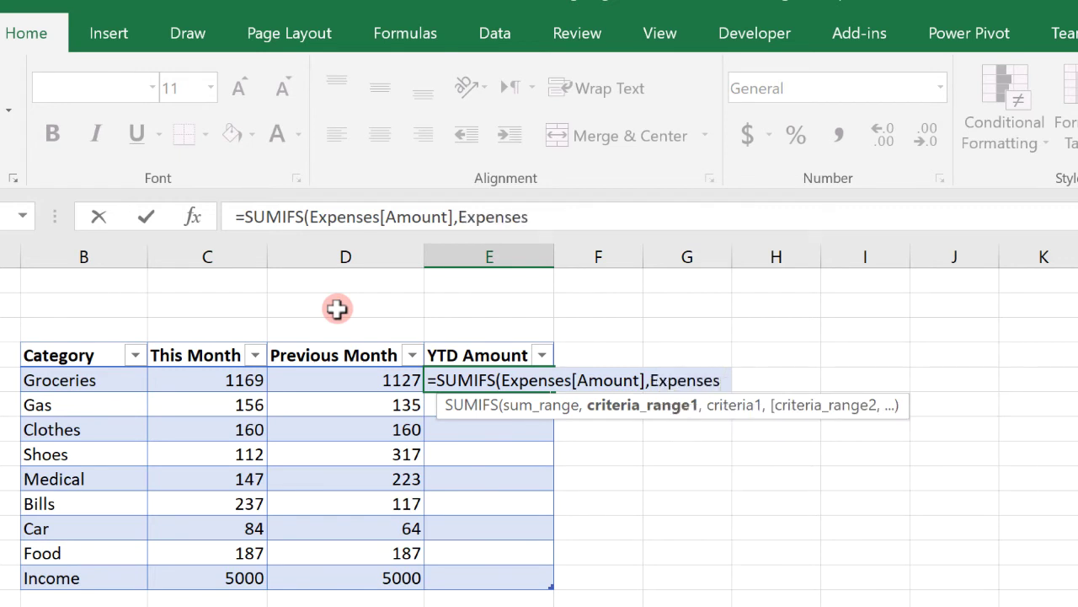
pyautogui.write('[cat')
pyautogui.press('Tab')
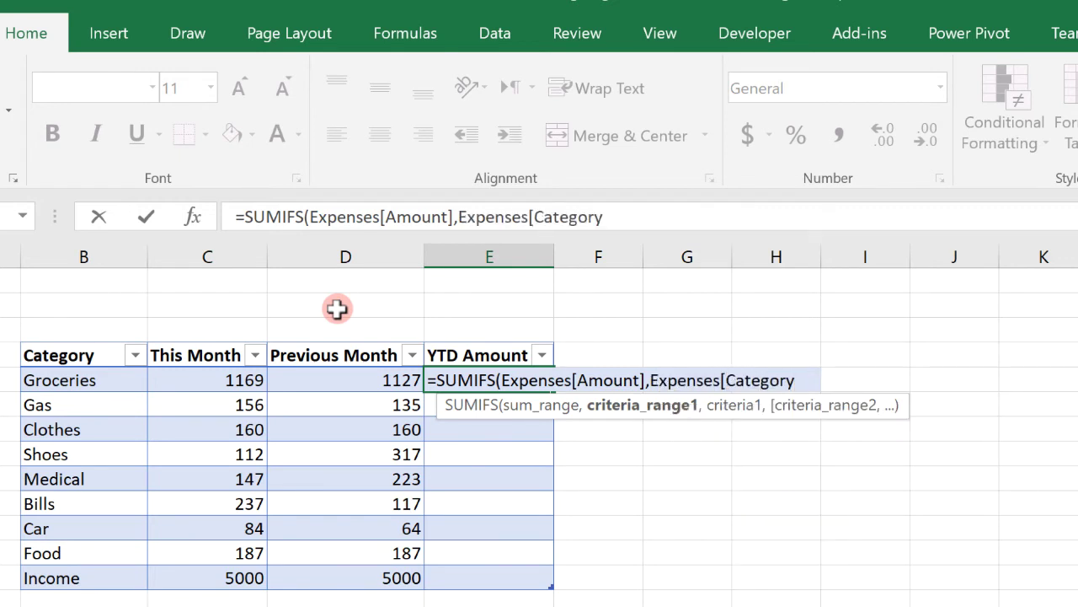
pyautogui.write('],')
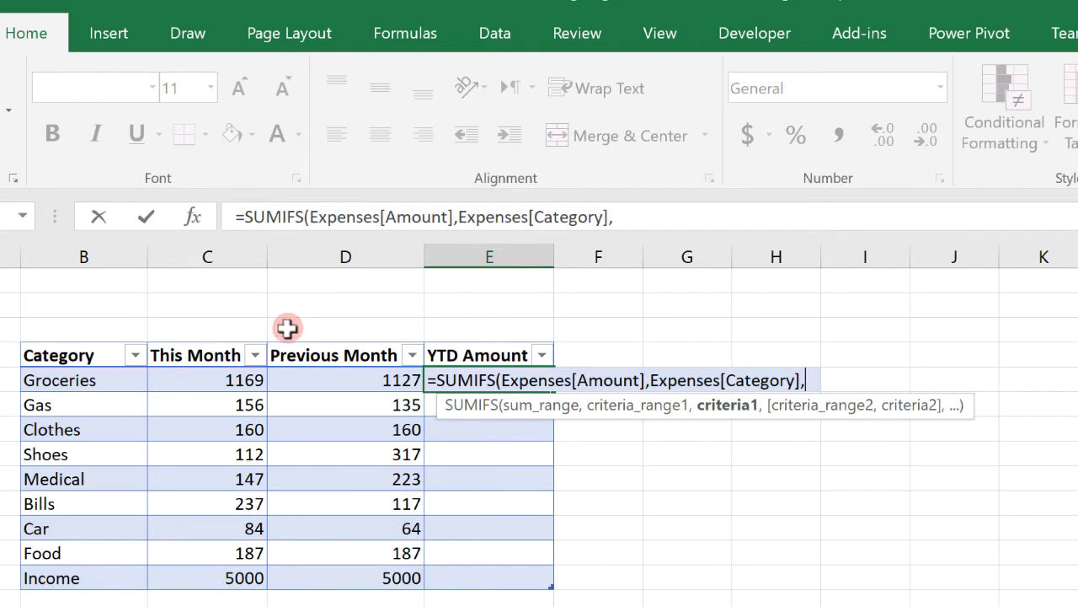
pyautogui.click(84, 382)
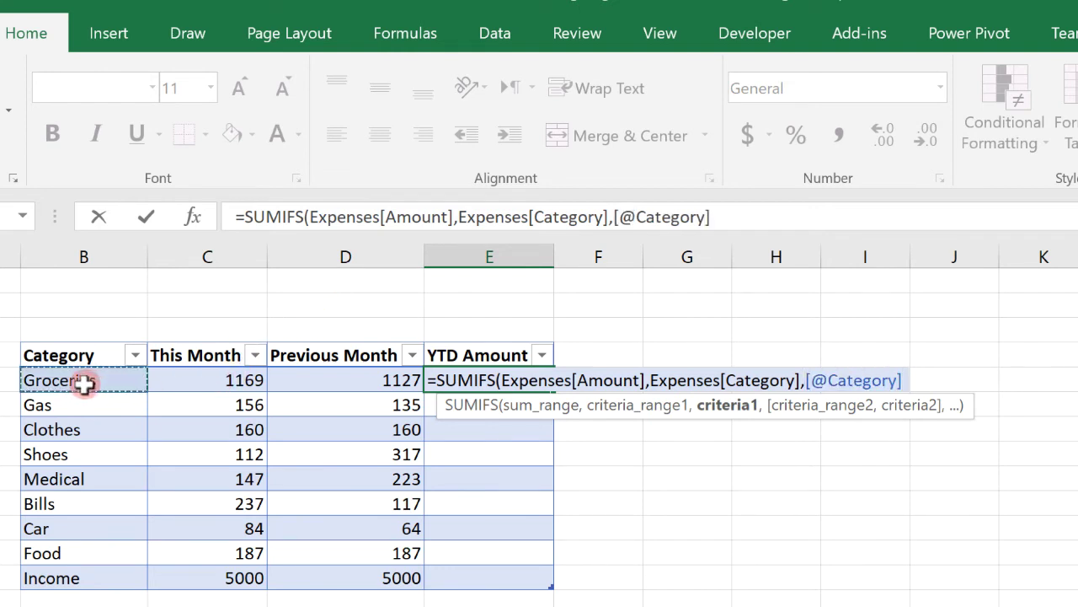
pyautogui.write(',')
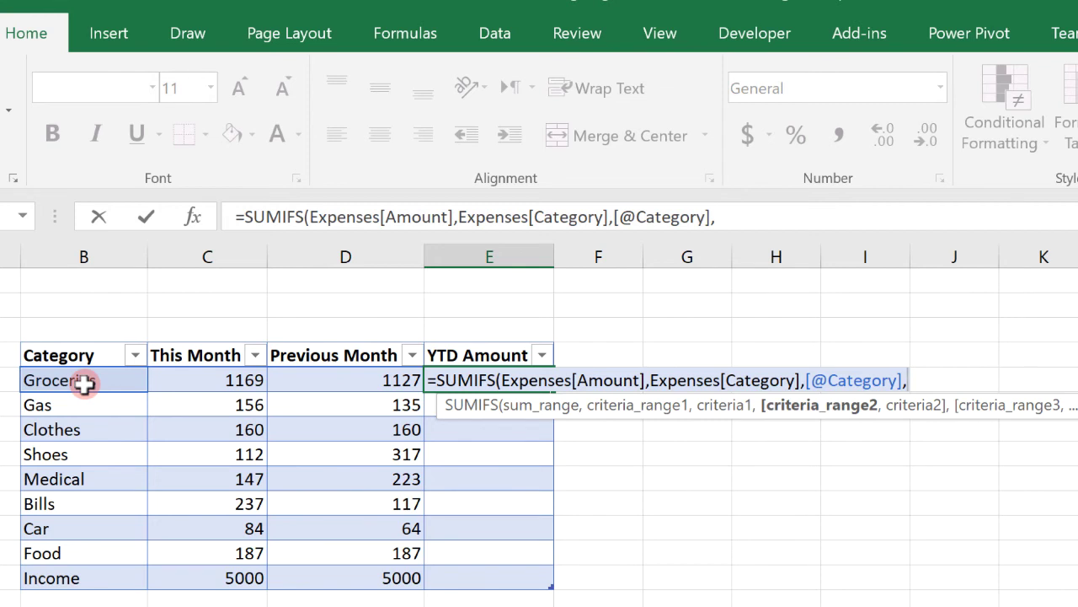
# Add Expenses[Year] as the second criteria range of the YTD Amount formula.
pyautogui.write('expens')
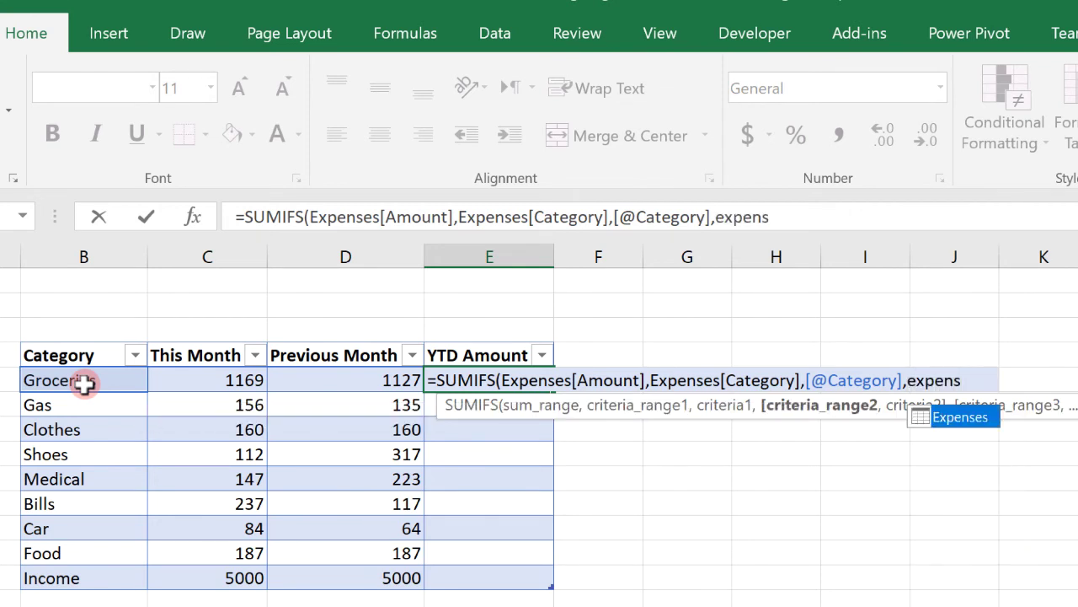
pyautogui.press('Tab')
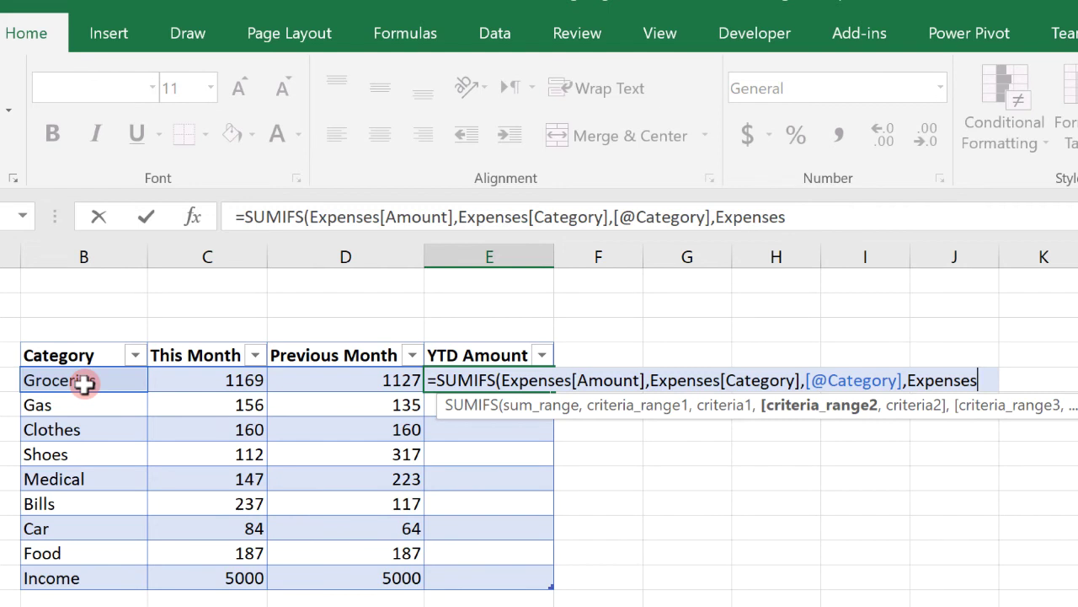
pyautogui.press('Return')
pyautogui.press('Return')
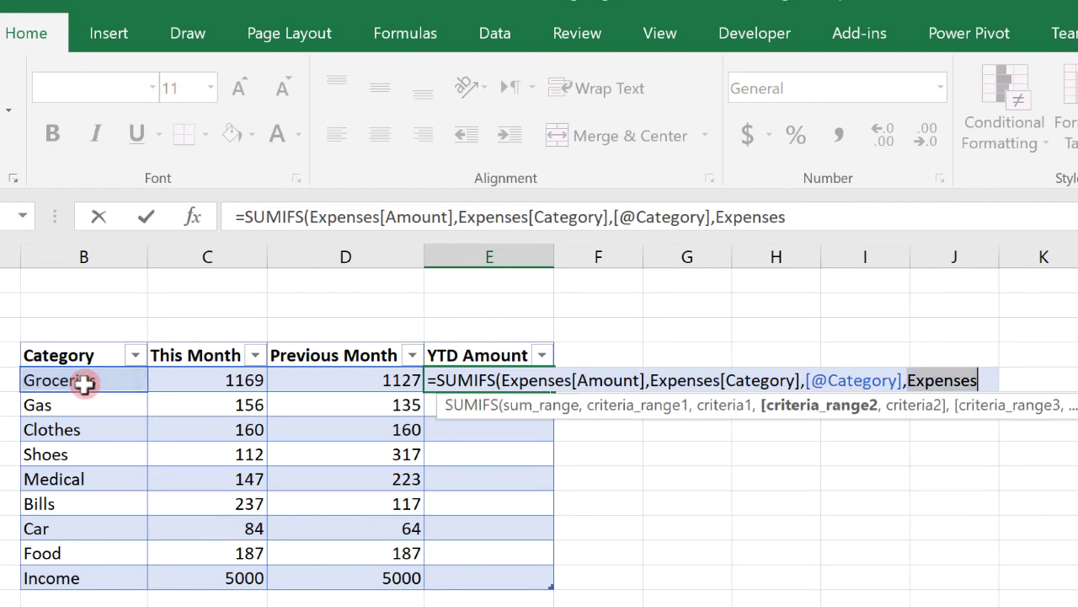
pyautogui.press('Right')
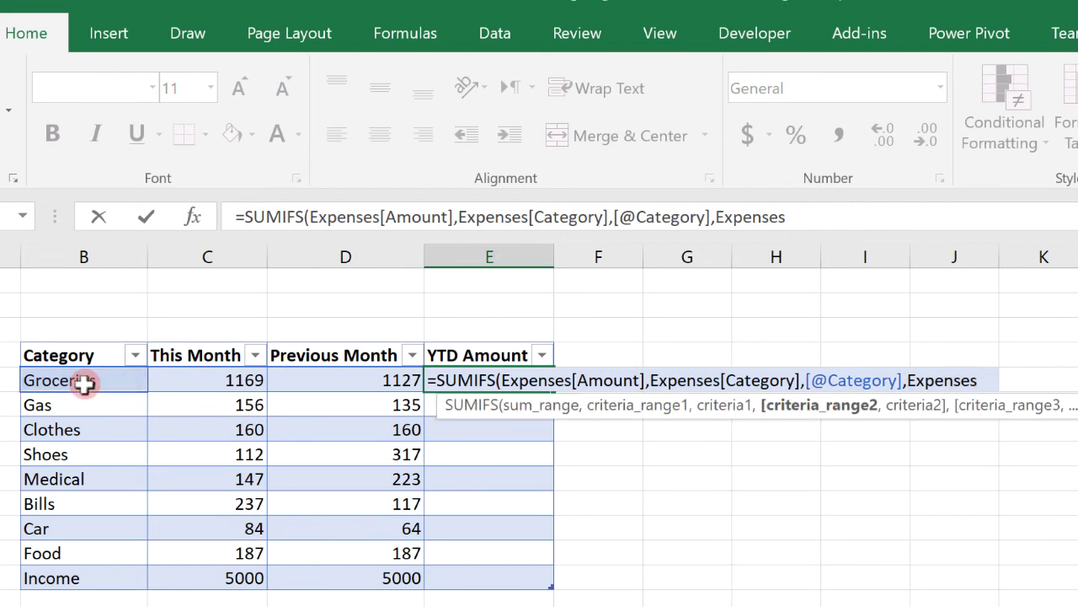
pyautogui.write('[')
pyautogui.press('Down')
pyautogui.press('Down')
pyautogui.press('Down')
pyautogui.press('Down')
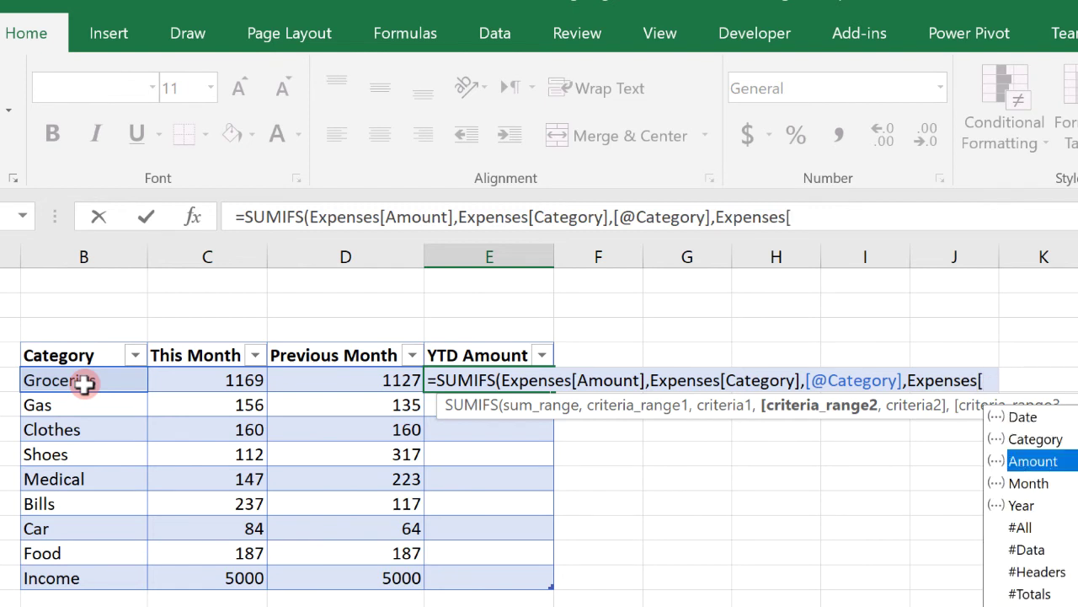
pyautogui.press('Tab')
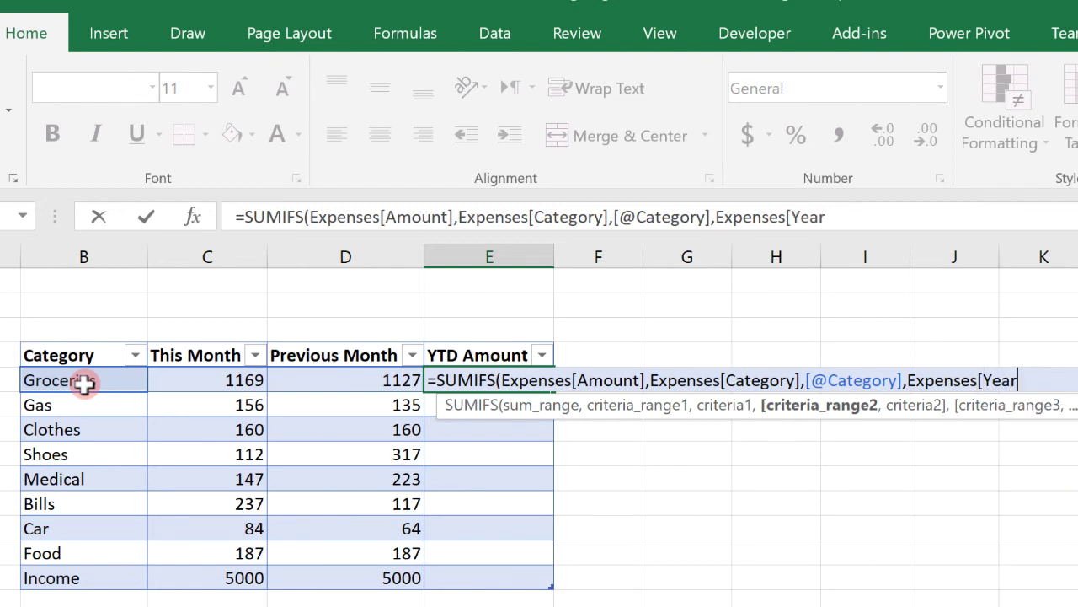
pyautogui.write('],')
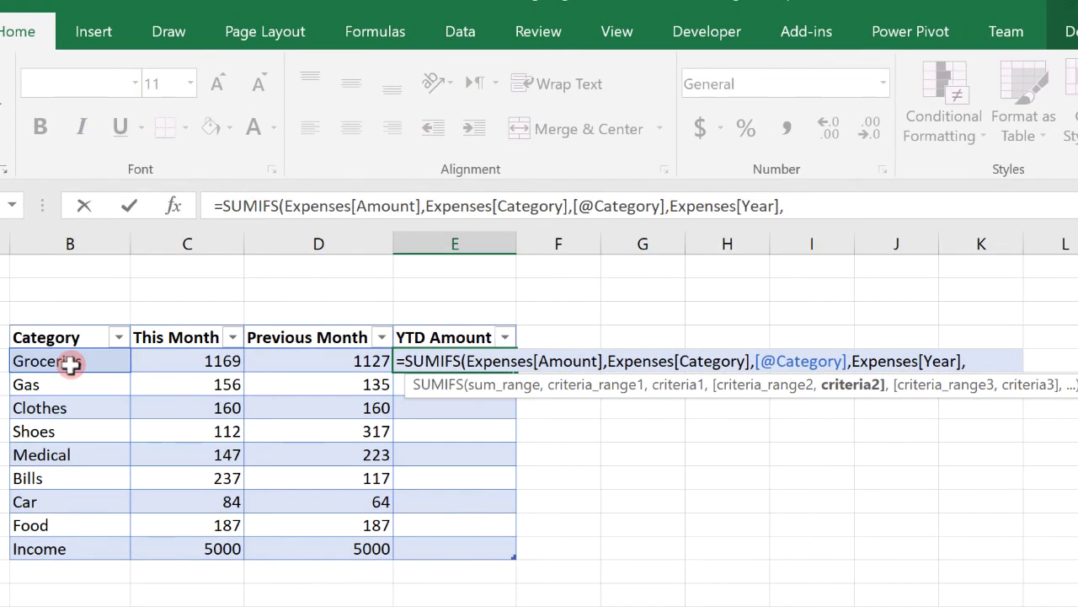
# Set the year criterion of the YTD Amount formula to YEAR(TODAY()), close the SUMIFS and enter it.
pyautogui.write('yea')
pyautogui.press('Tab')
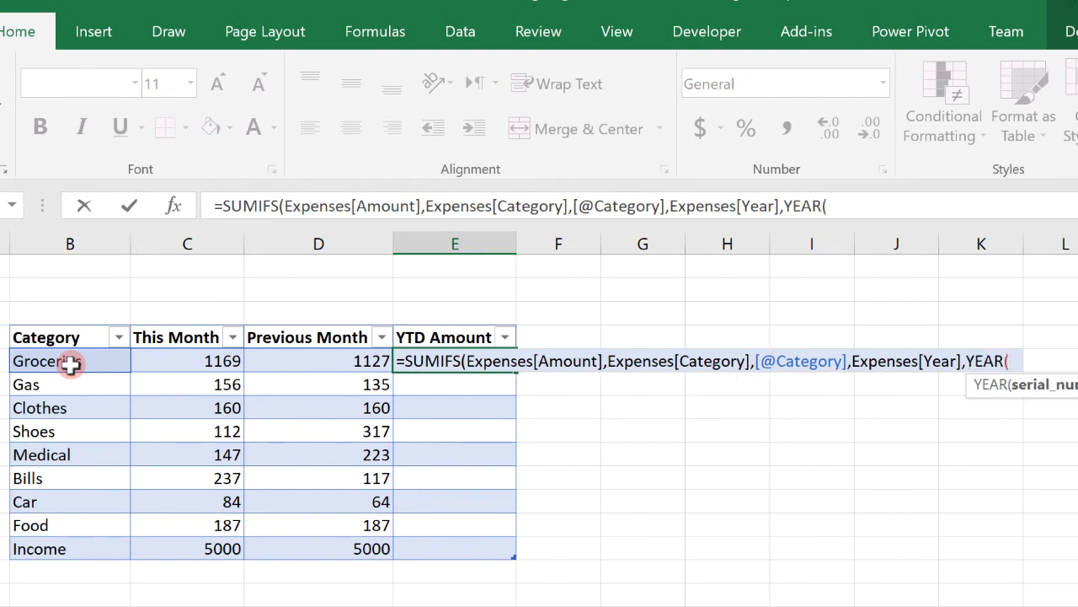
pyautogui.write('toay')
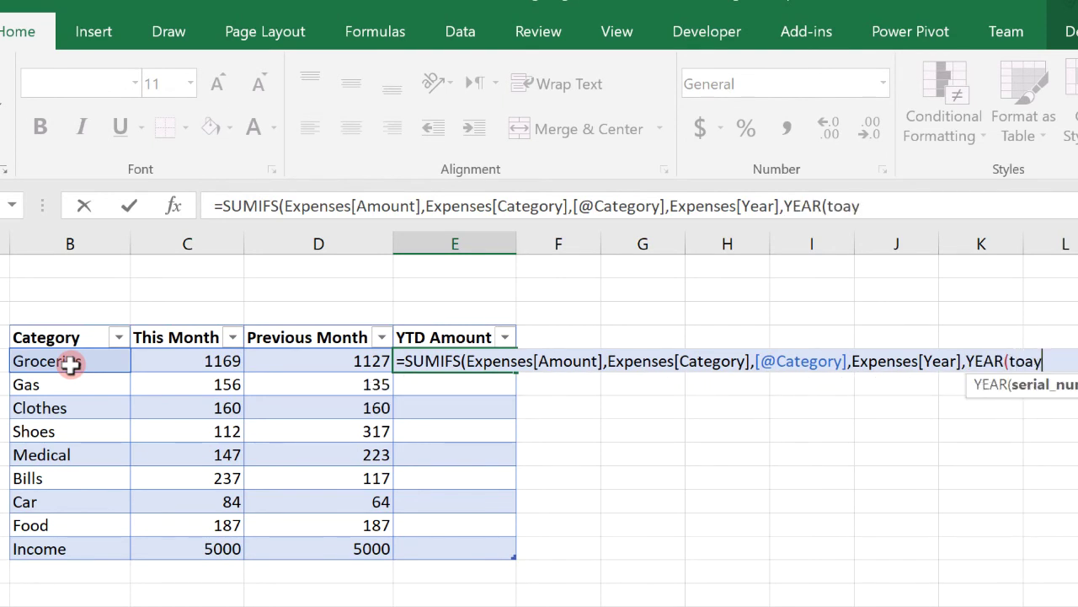
pyautogui.press('BackSpace')
pyautogui.press('BackSpace')
pyautogui.write('da')
pyautogui.press('Tab')
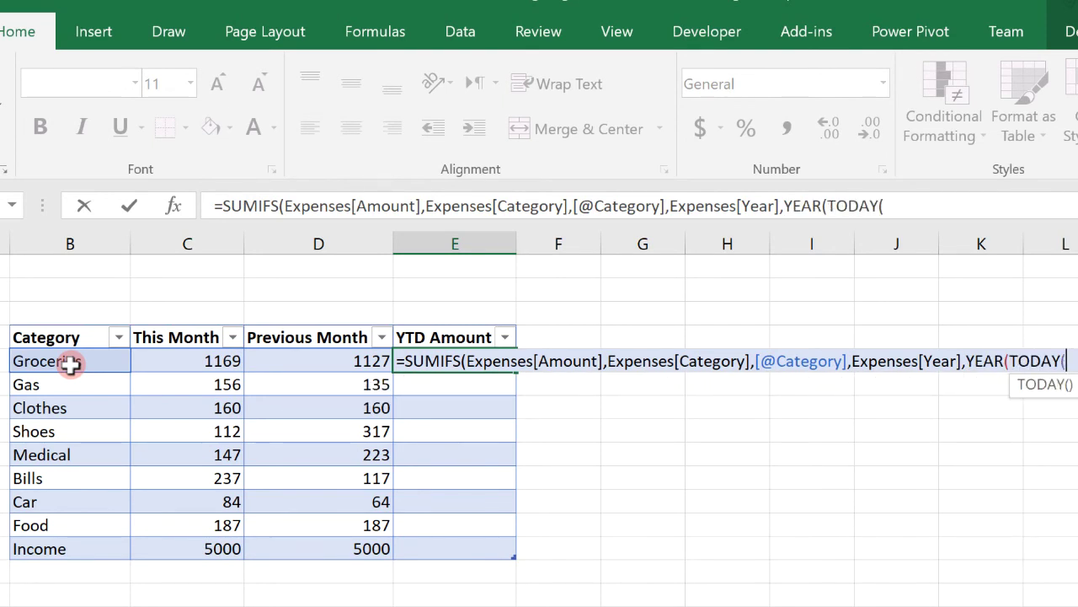
pyautogui.write('))')
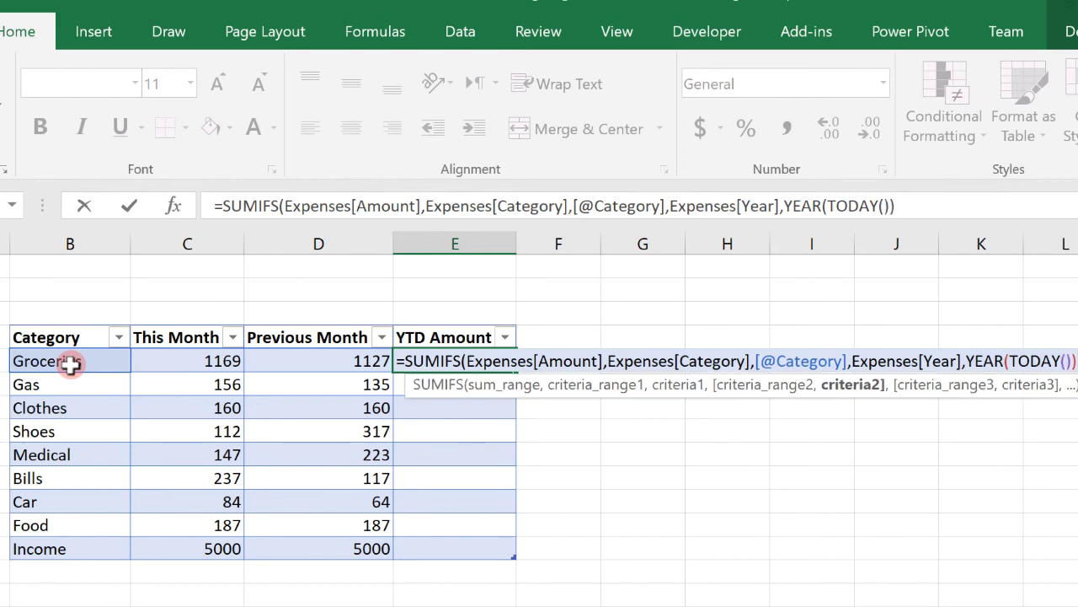
pyautogui.write(')')
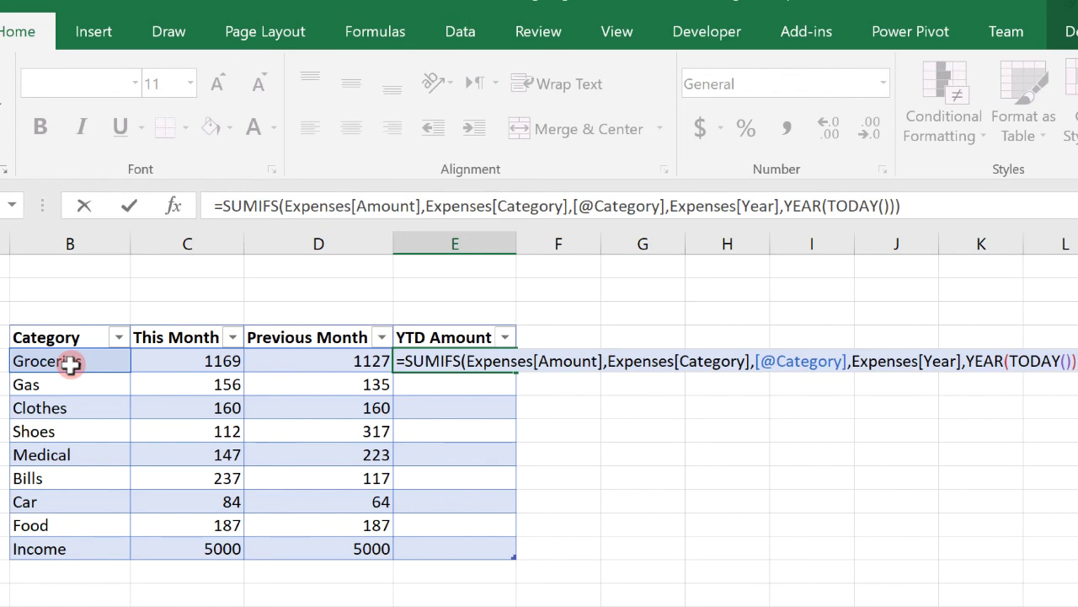
pyautogui.press('Return')
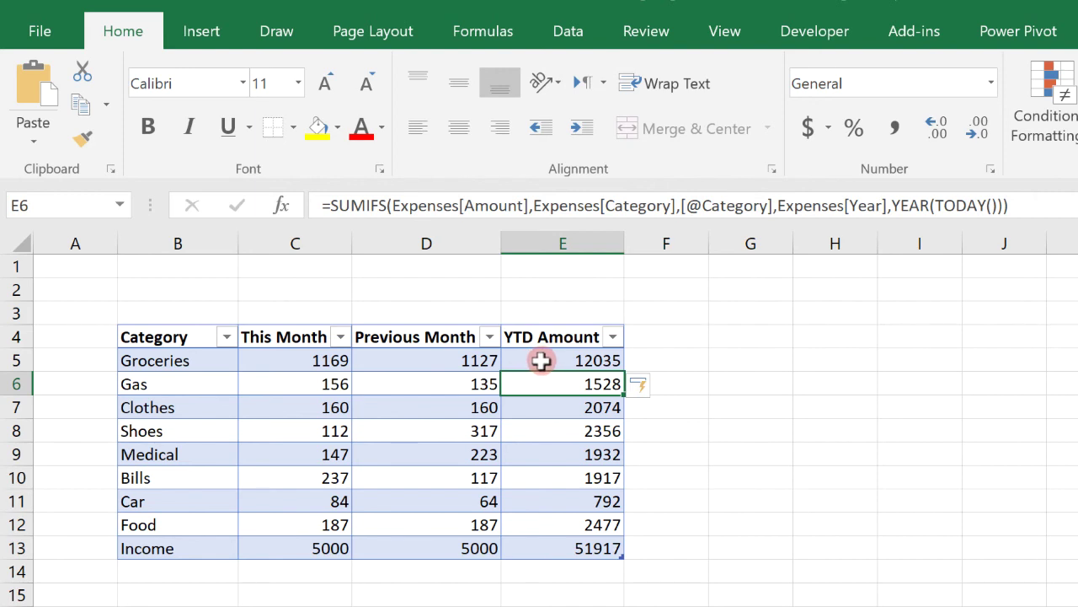
pyautogui.click(557, 553)
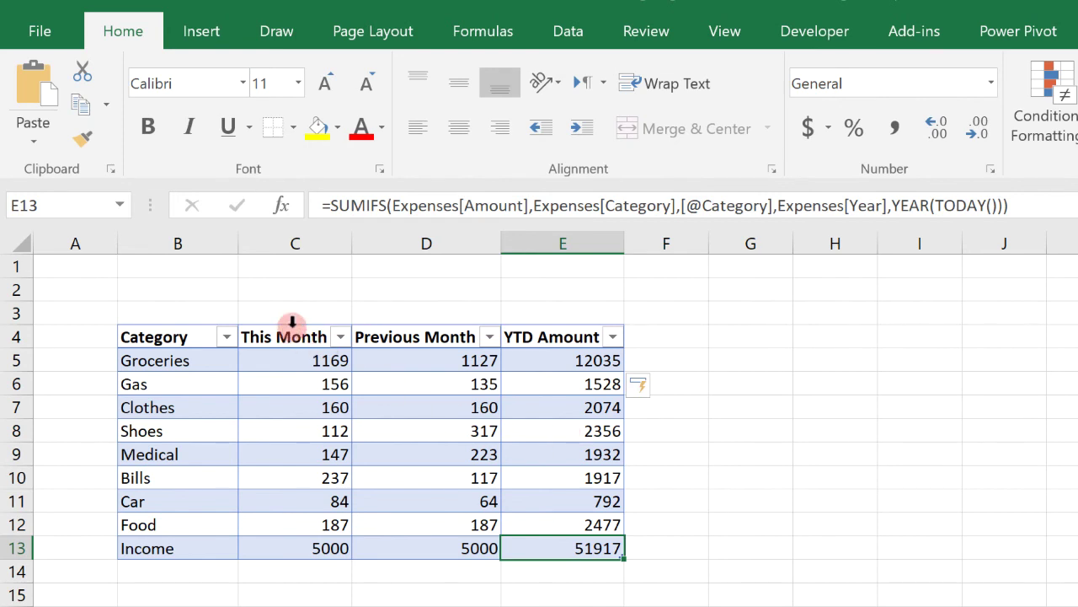
# Apply the dollar Accounting number format to the This Month, Previous Month and YTD Amount values.
pyautogui.moveTo(292, 321); pyautogui.dragTo(517, 329)
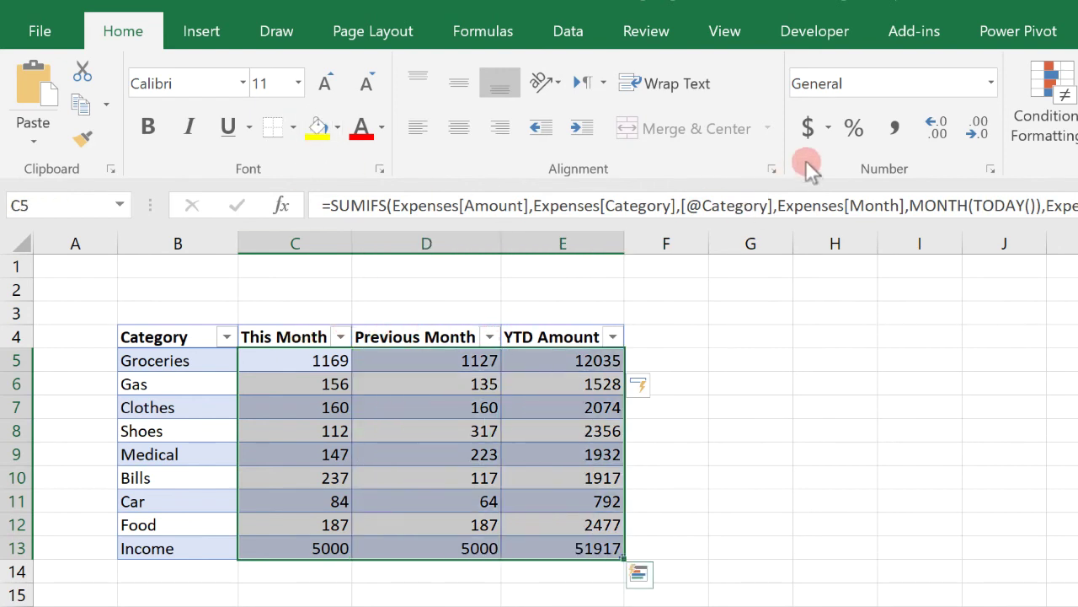
pyautogui.click(807, 128)
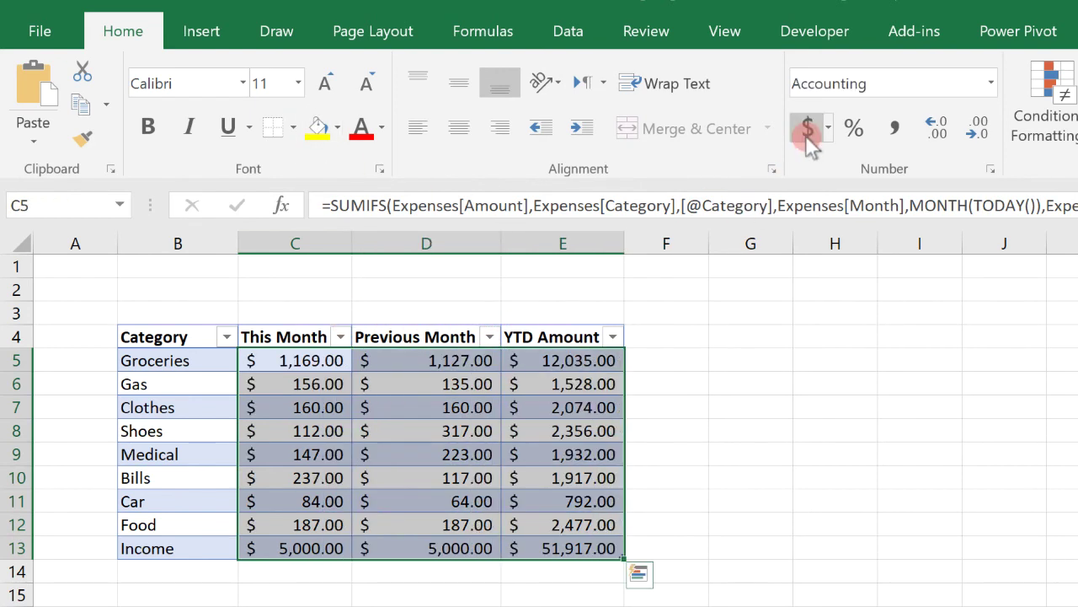
pyautogui.click(373, 463)
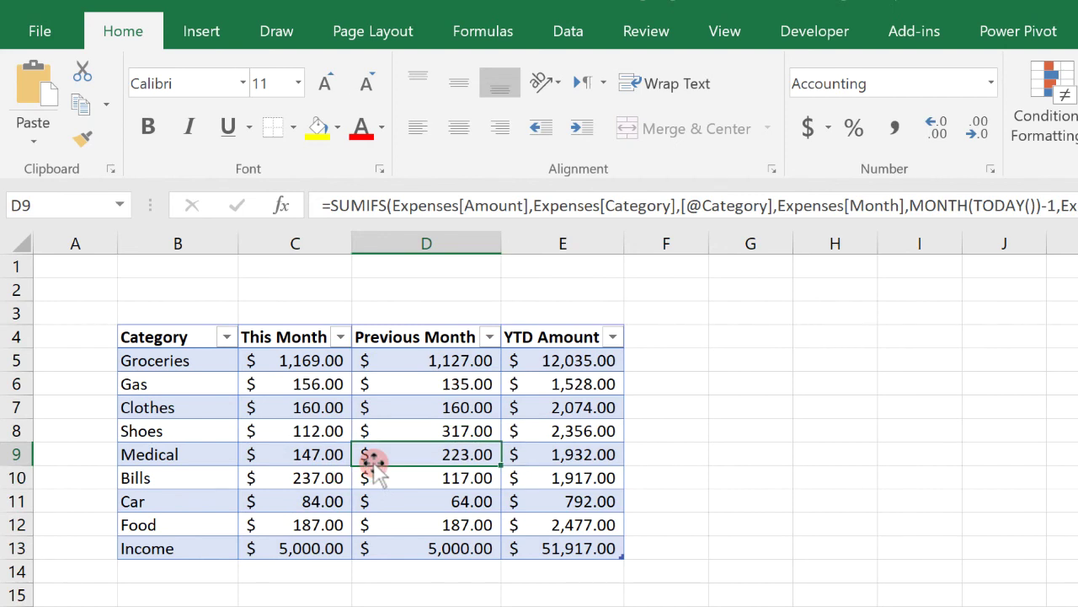
pyautogui.click(438, 399)
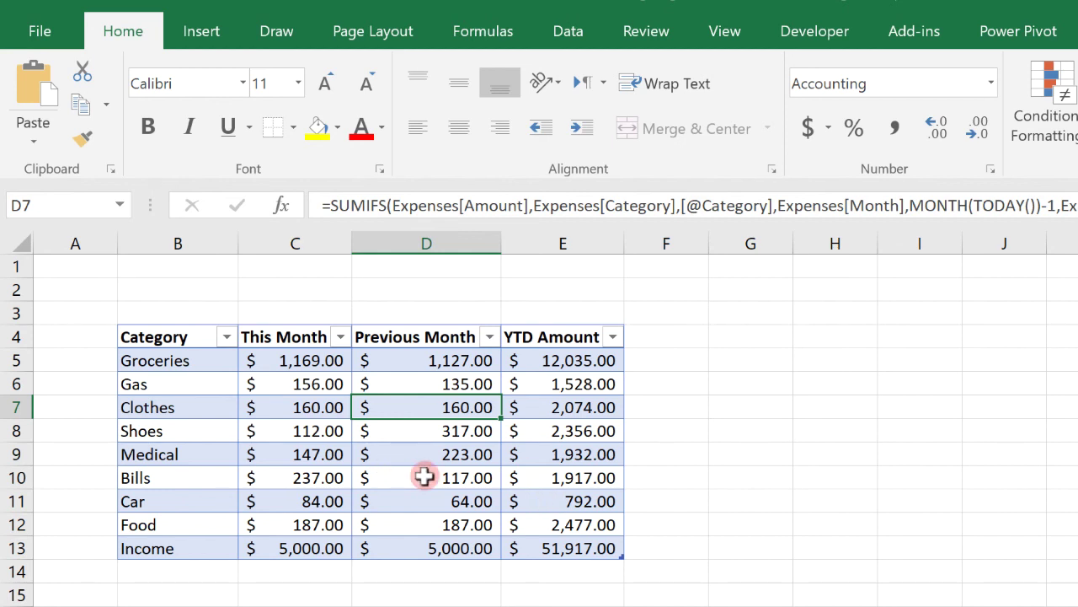
pyautogui.click(424, 477)
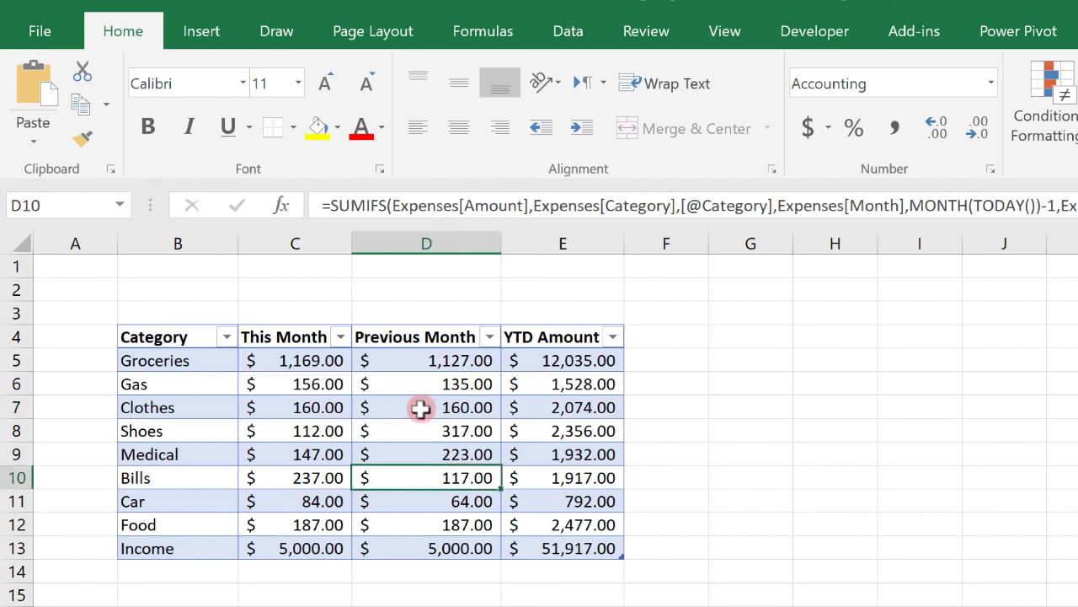